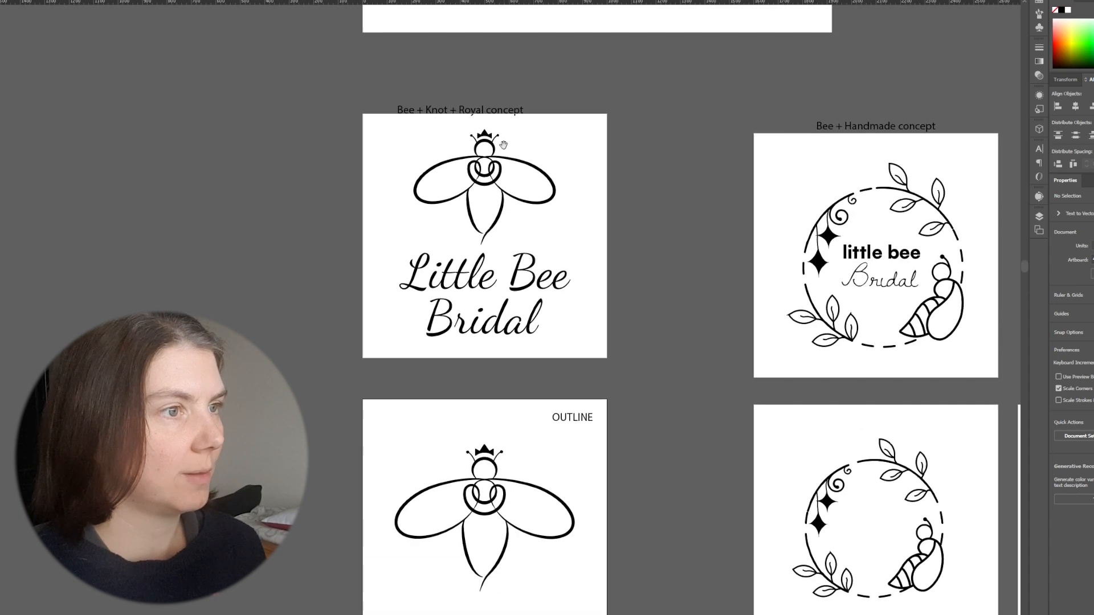
# - Examine the Bee + Handmade concept artboard, including its wreath group, hanging stars and lettering
pyautogui.moveTo(584, 168); pyautogui.dragTo(194, 135)
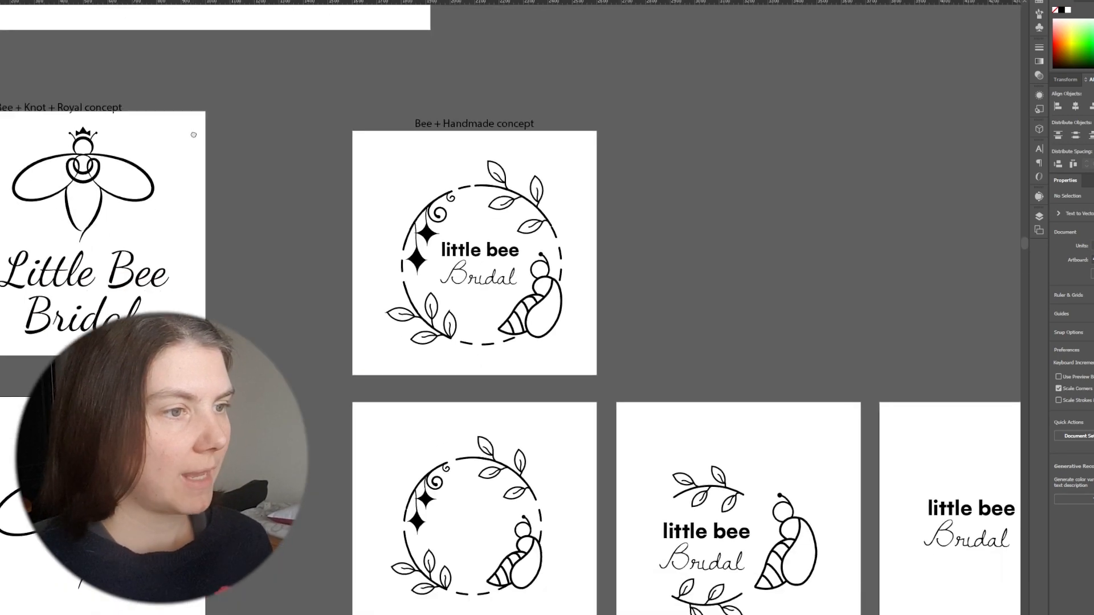
pyautogui.moveTo(286, 155)
pyautogui.mouseDown()
pyautogui.moveTo(598, 400)
pyautogui.moveTo(304, 163)
pyautogui.mouseUp()
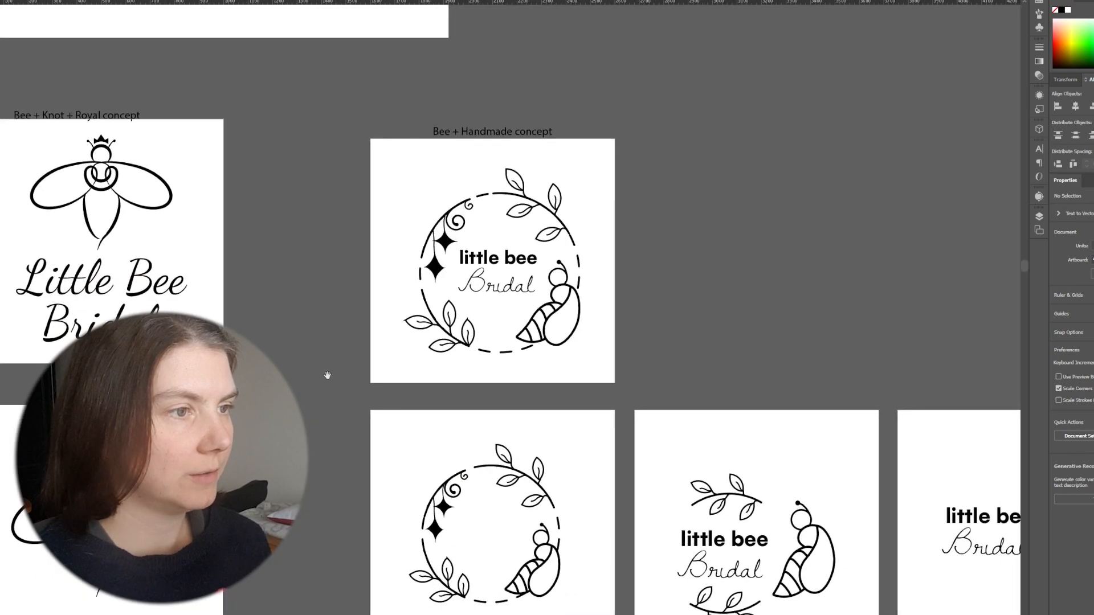
pyautogui.moveTo(330, 392); pyautogui.dragTo(259, 287)
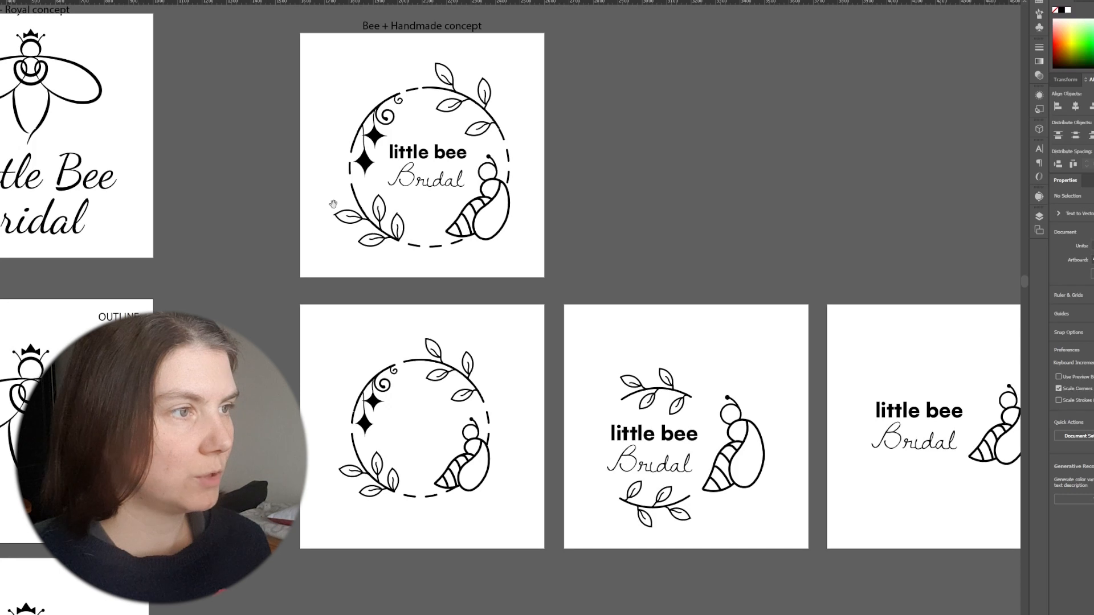
pyautogui.click(365, 162)
pyautogui.doubleClick(368, 167)
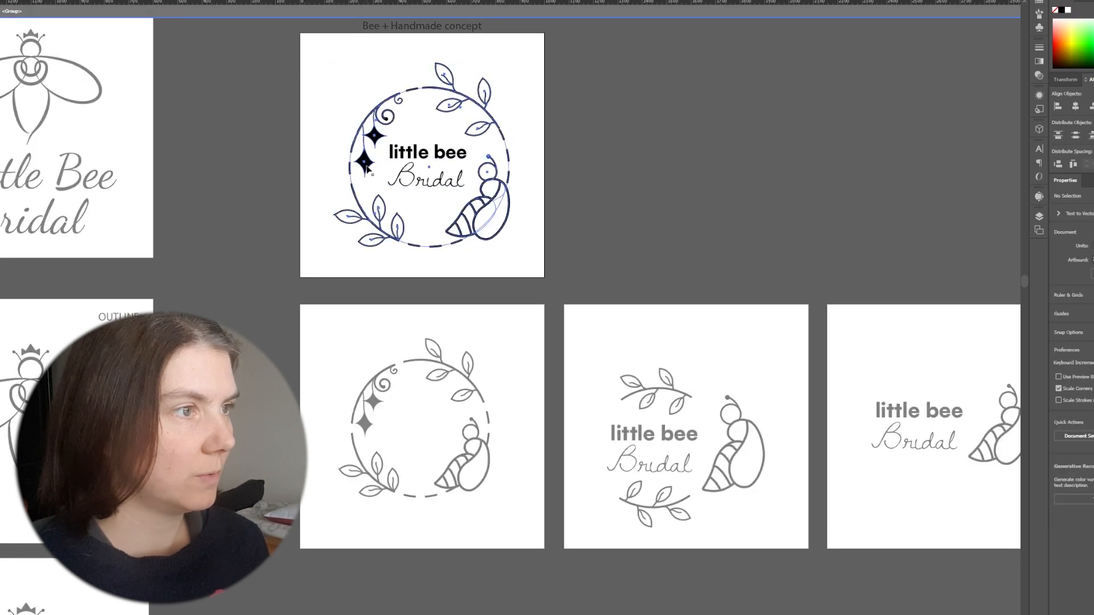
pyautogui.click(411, 202)
pyautogui.press('Escape')
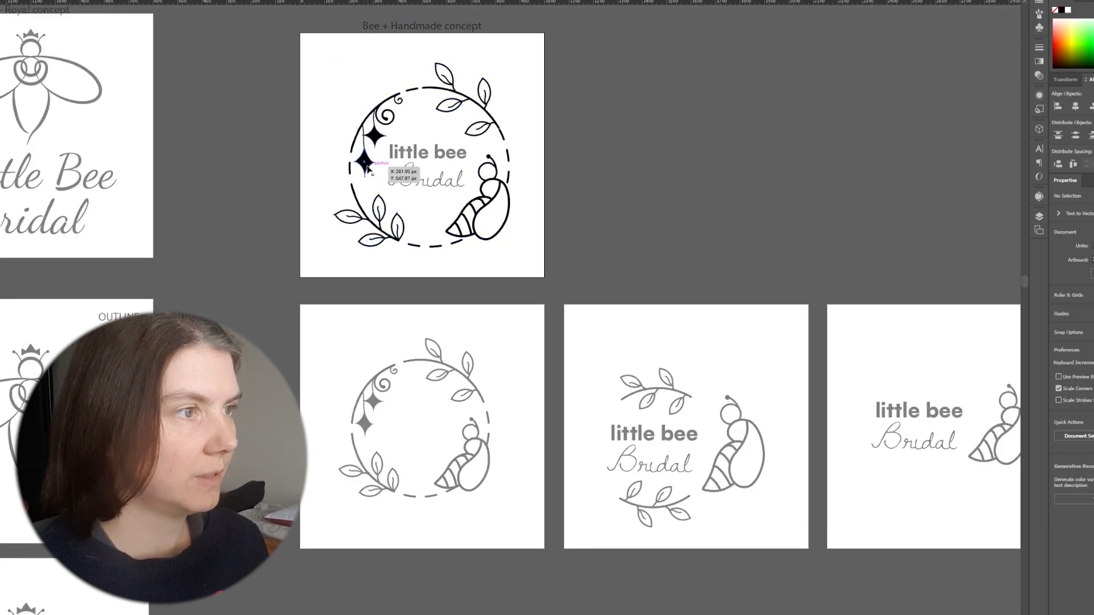
pyautogui.click(413, 188)
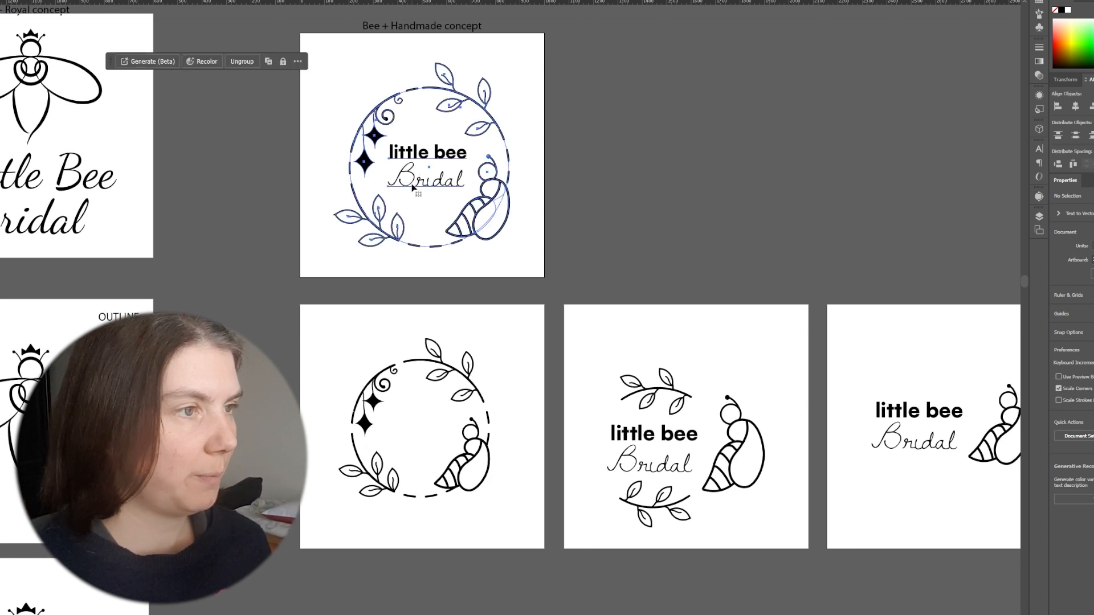
pyautogui.click(472, 178)
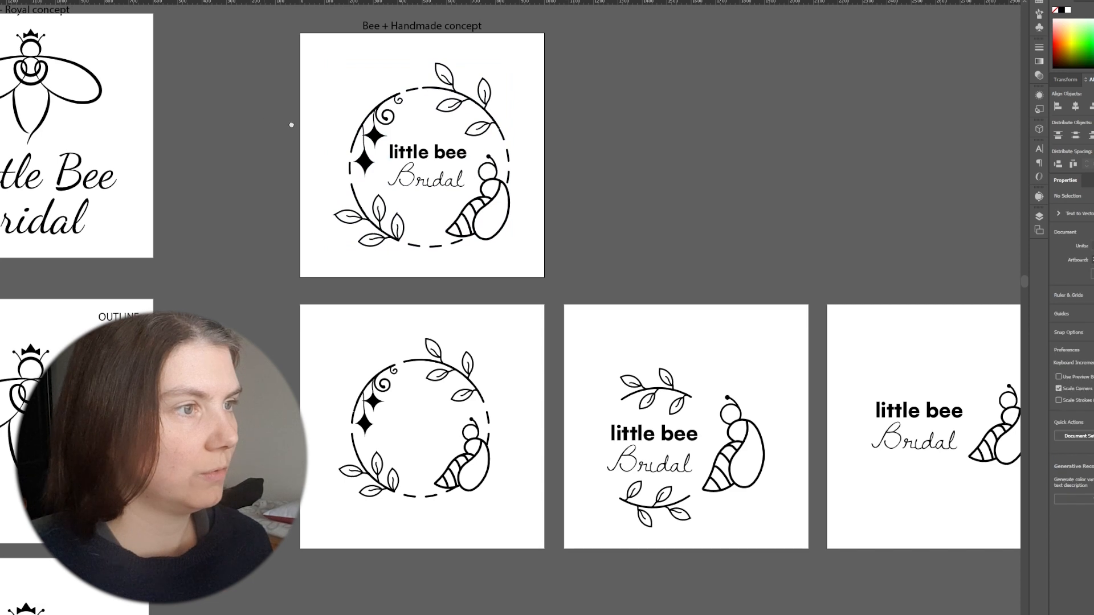
# - Try stretching the letter "i" taller in the large "Bridal" lettering on the top artboard
pyautogui.moveTo(291, 125); pyautogui.dragTo(716, 349)
pyautogui.click(552, 120)
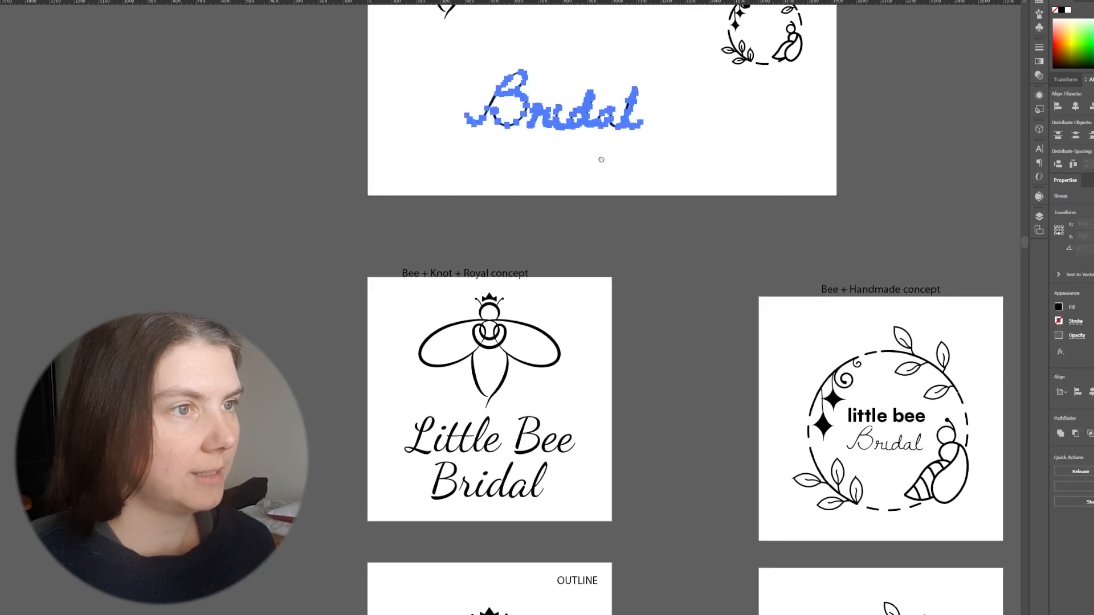
pyautogui.moveTo(600, 162); pyautogui.dragTo(593, 279)
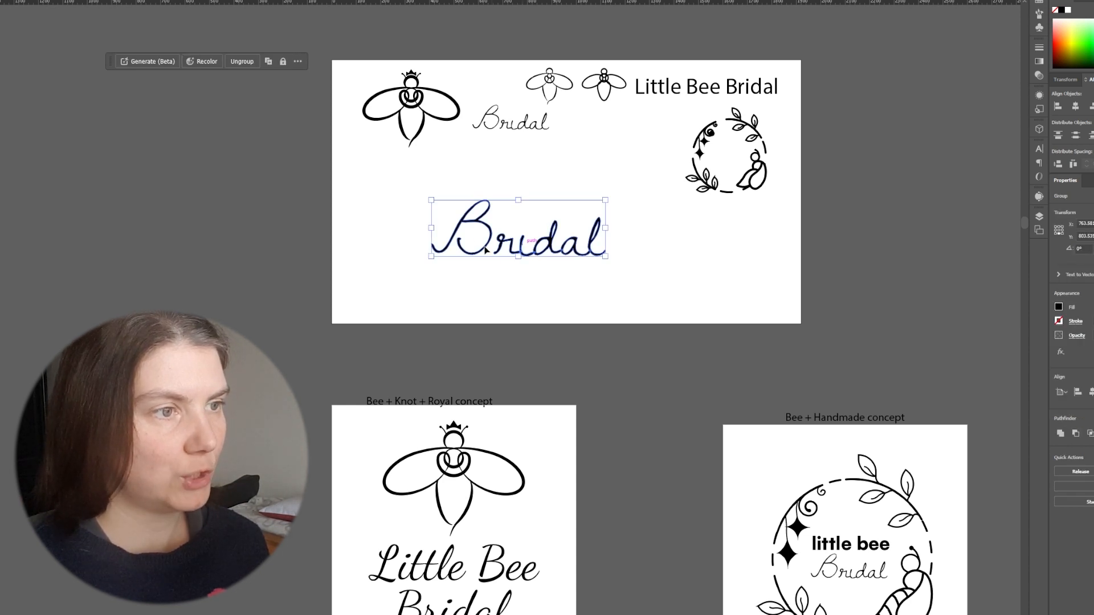
pyautogui.scroll(3, 527, 243)
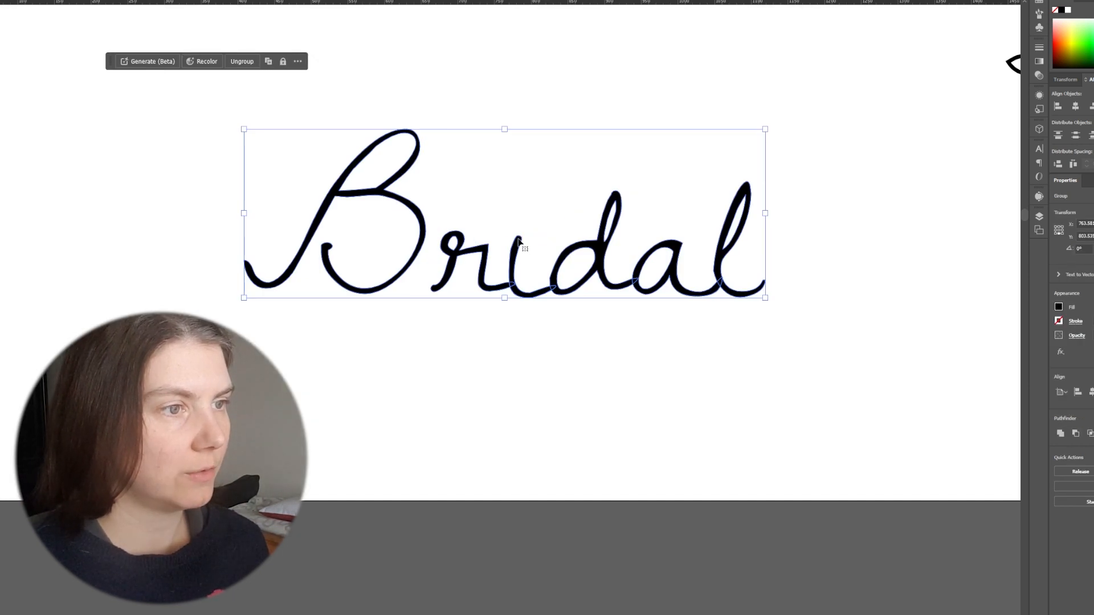
pyautogui.doubleClick(519, 242)
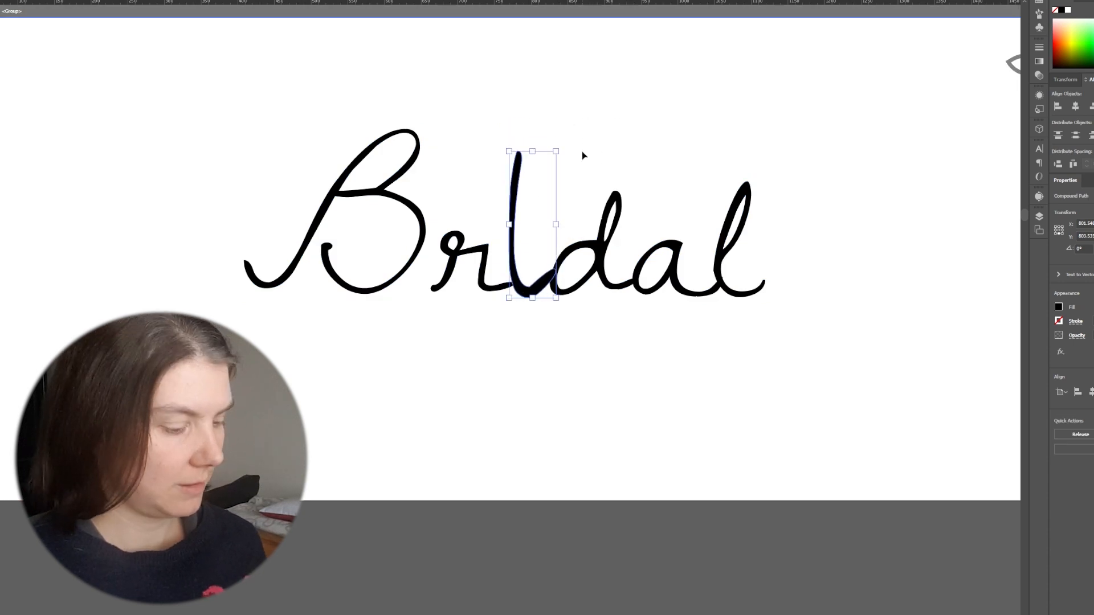
pyautogui.hotkey('ctrl', 'z')
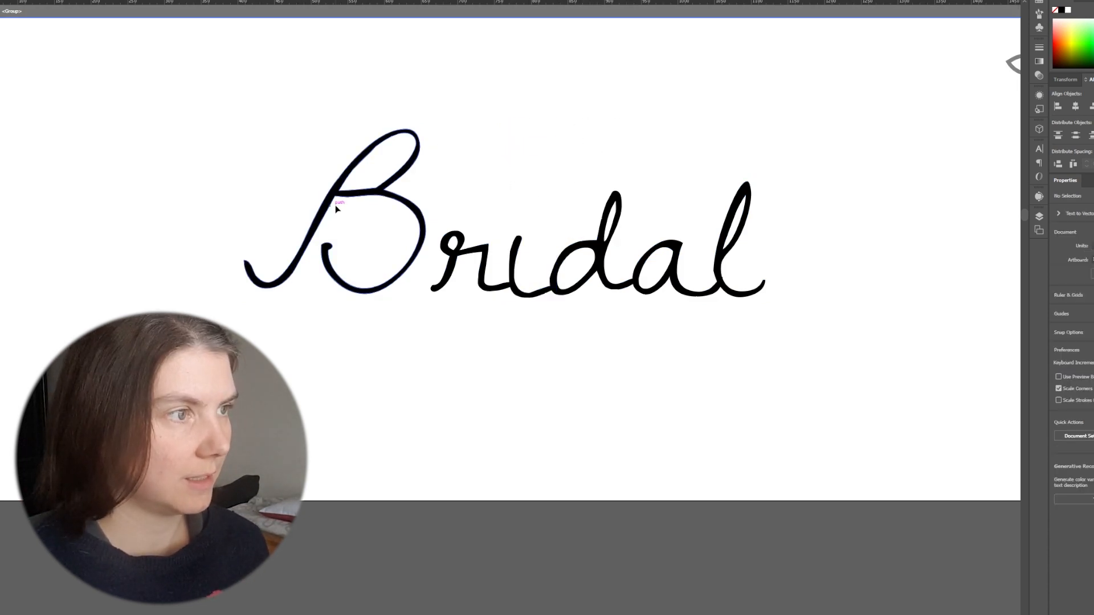
# - Examine the alternative Bee + Handmade logo layouts, including their lettering, leaf branches and bee placement
pyautogui.scroll(-2, 320, 303)
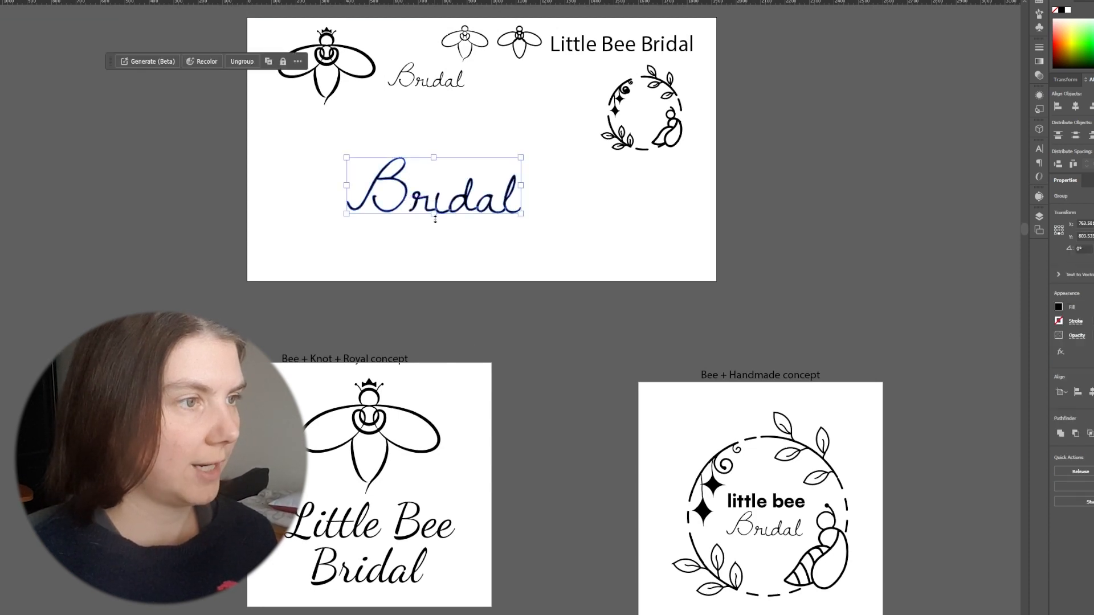
pyautogui.scroll(-1, 403, 205)
pyautogui.moveTo(652, 413); pyautogui.dragTo(425, 193)
pyautogui.moveTo(574, 295); pyautogui.dragTo(494, 291)
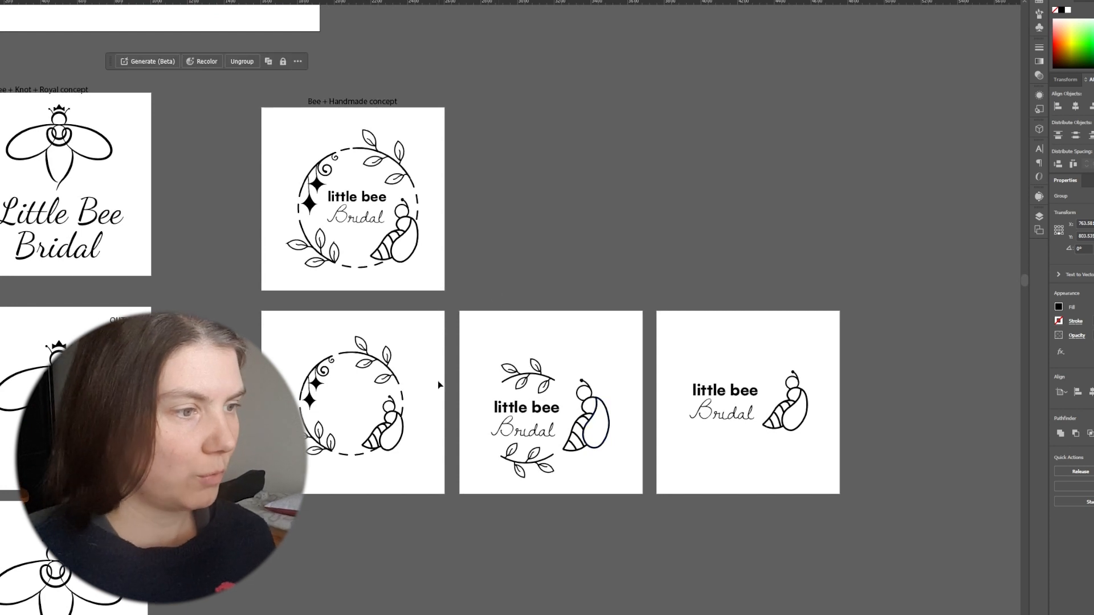
pyautogui.scroll(1, 438, 384)
pyautogui.scroll(1, 671, 389)
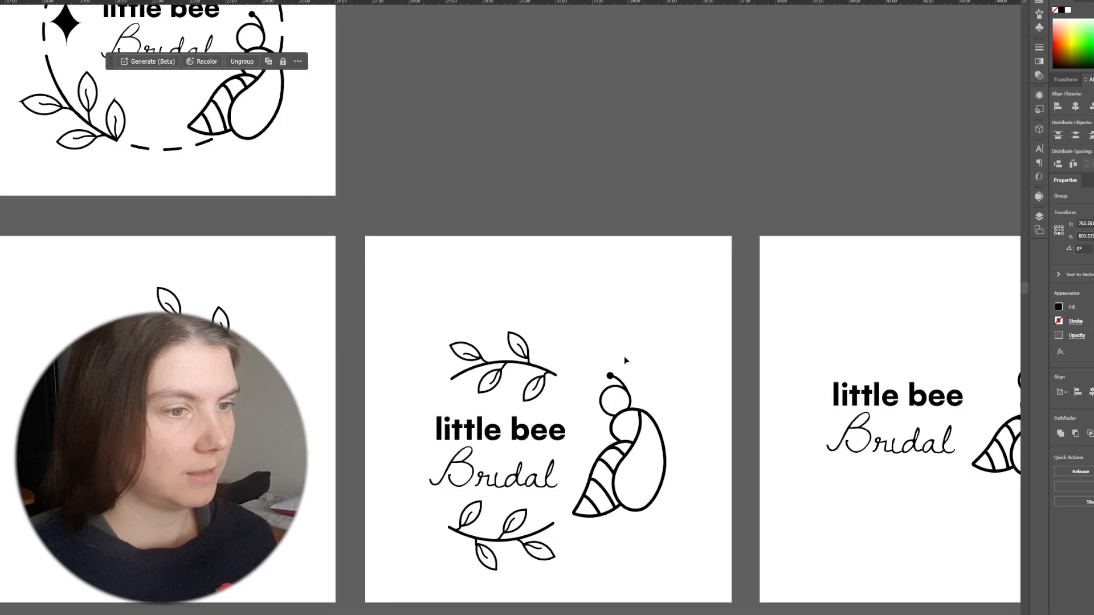
pyautogui.click(630, 411)
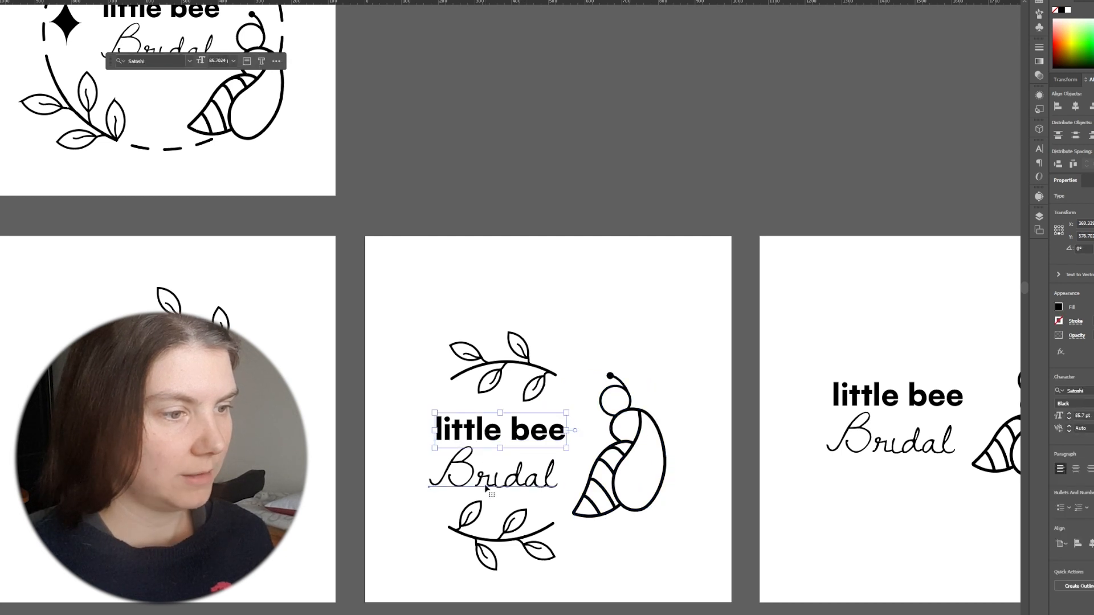
pyautogui.click(610, 406)
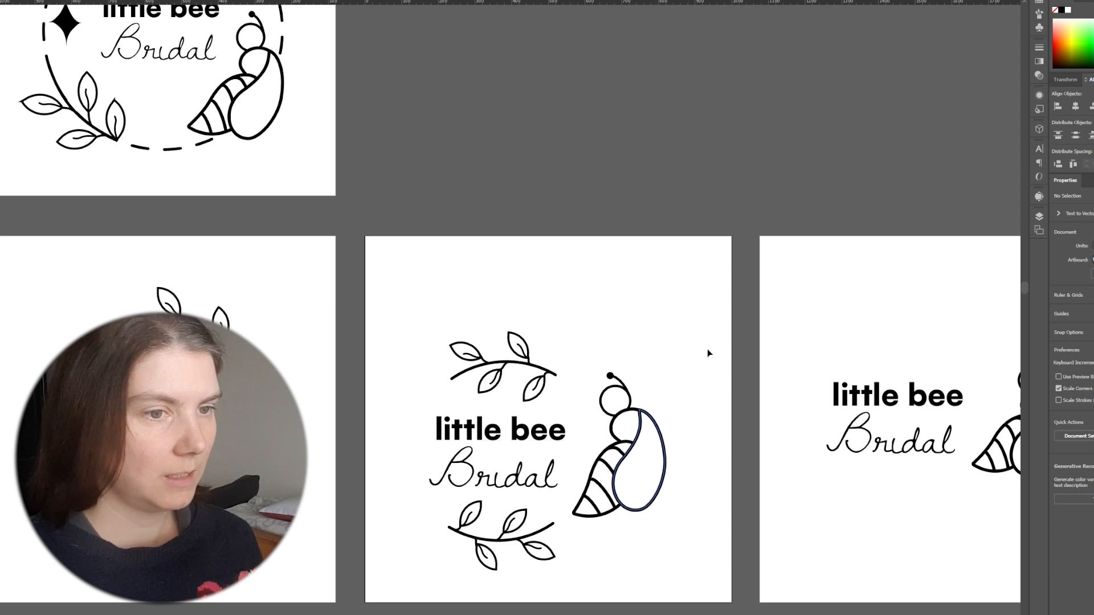
pyautogui.moveTo(762, 388); pyautogui.dragTo(342, 374)
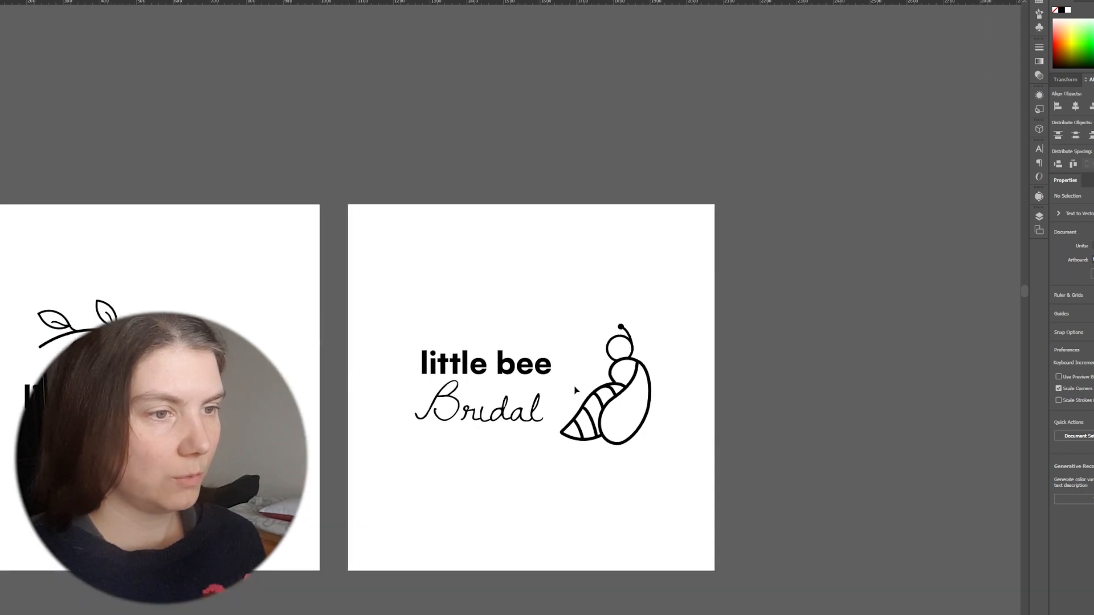
pyautogui.click(613, 393)
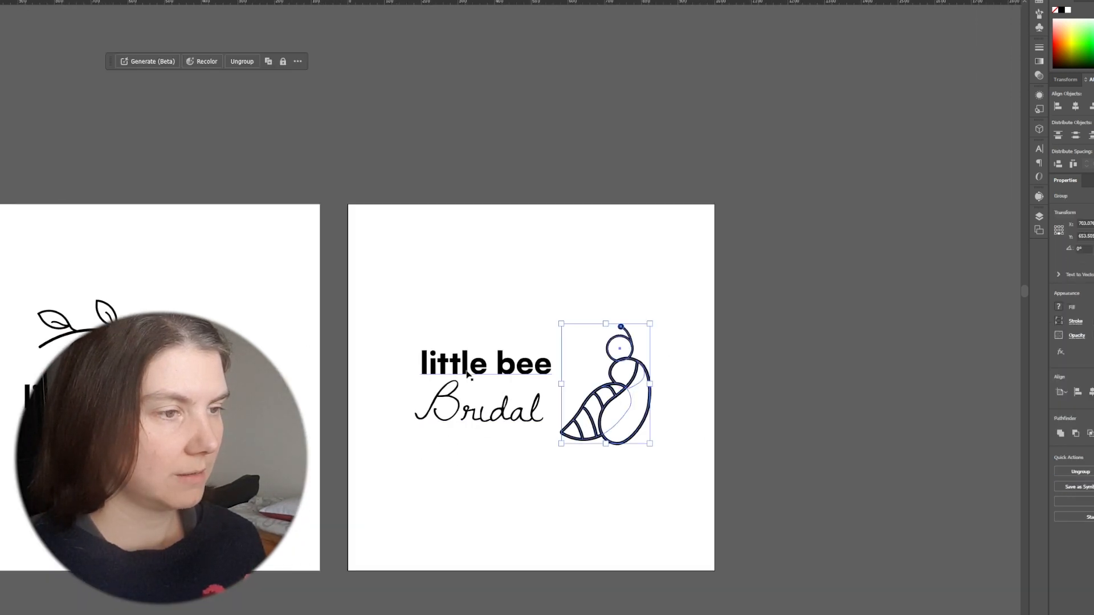
pyautogui.click(805, 408)
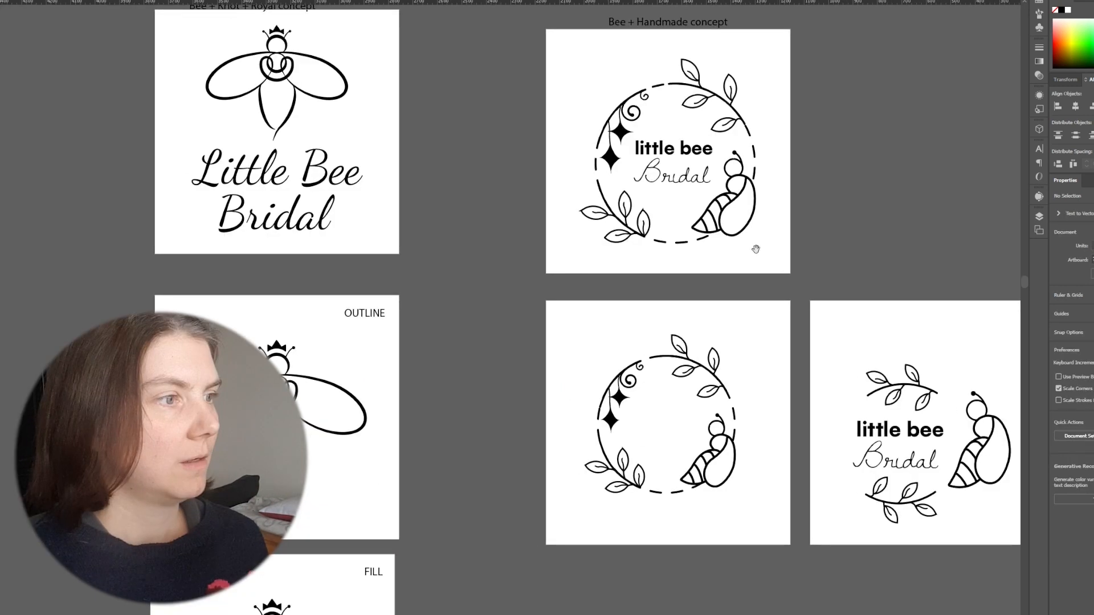
pyautogui.hscroll(-5, 542, 342)
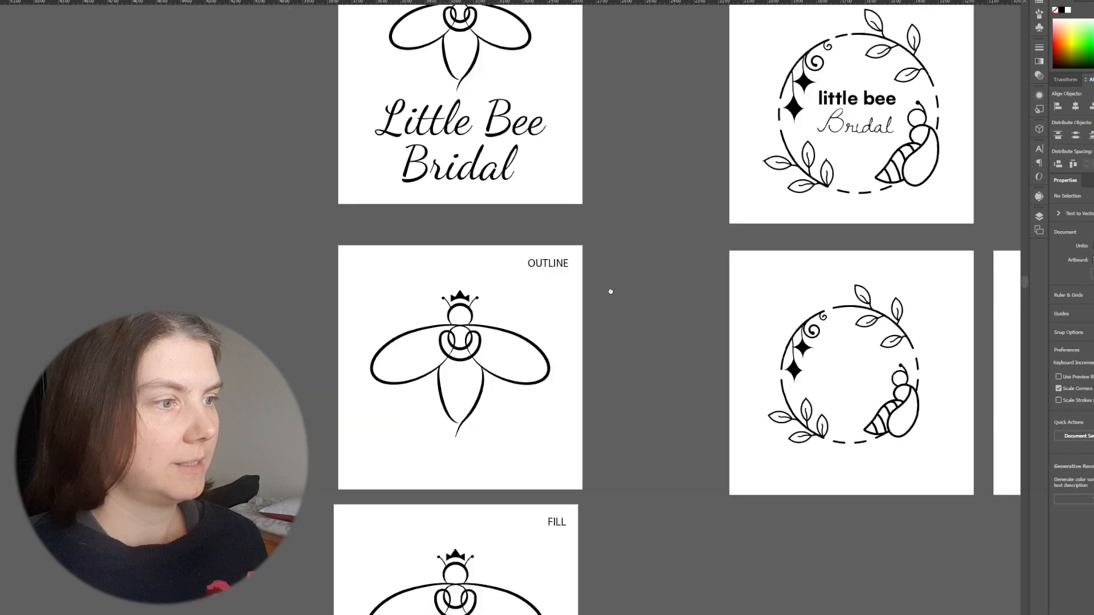
pyautogui.scroll(5, 541, 507)
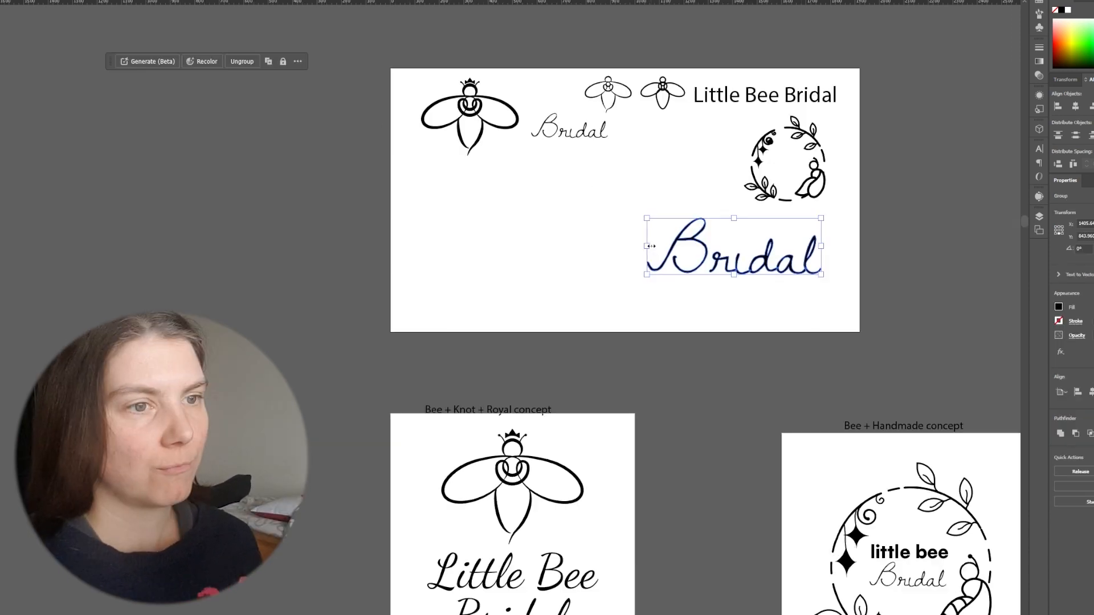
# - Isolate the bee's crown and remove its left peak, leaving a sloping shoulder beside the central peak
pyautogui.scroll(8, 819, 352)
pyautogui.doubleClick(819, 352)
pyautogui.click(820, 351)
pyautogui.press('Delete')
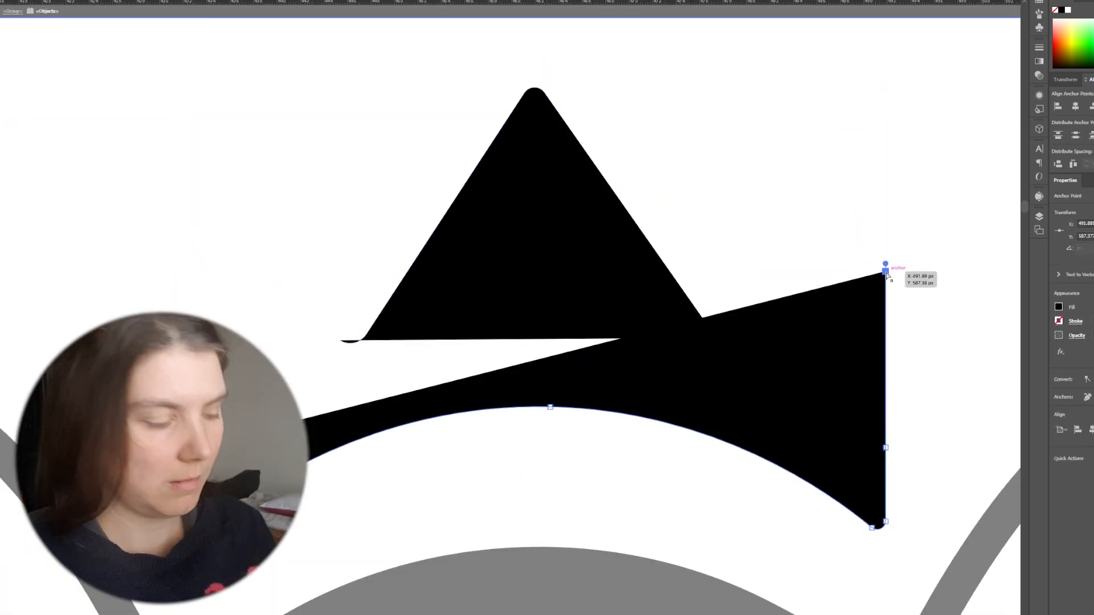
pyautogui.hotkey('ctrl', 'z')
pyautogui.moveTo(340, 341); pyautogui.dragTo(275, 398)
pyautogui.click(871, 262)
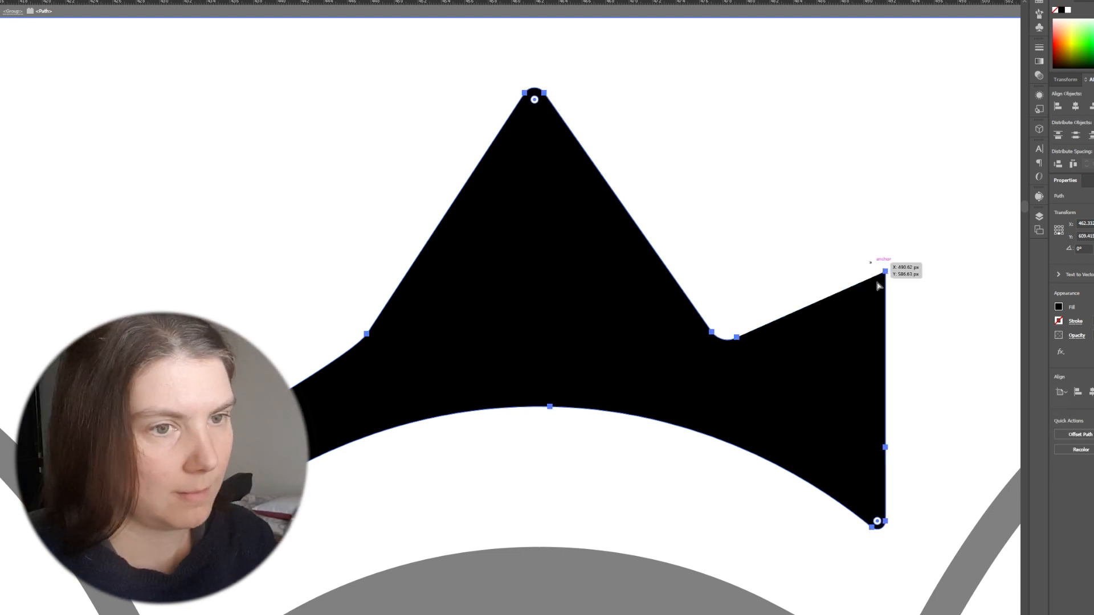
# - Remove the crown's right peak so that side slopes down from the central peak as well
pyautogui.click(885, 272)
pyautogui.moveTo(738, 338); pyautogui.dragTo(812, 398)
pyautogui.click(797, 318)
pyautogui.doubleClick(796, 318)
pyautogui.scroll(3, 550, 258)
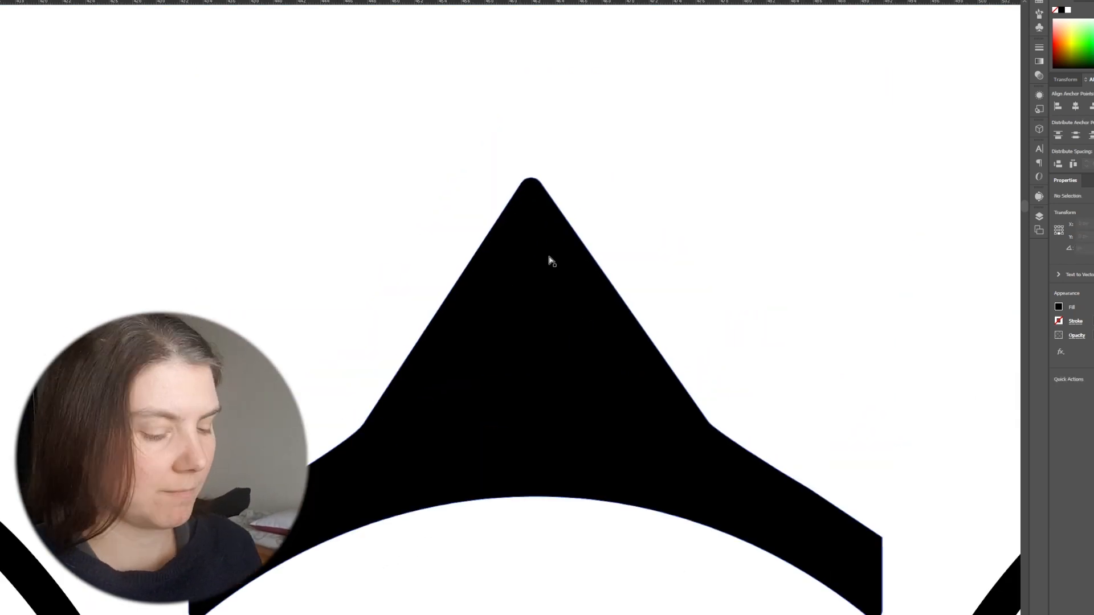
# - Draw a small white circle just below the crown's tip and centre it horizontally with the crown
pyautogui.click(1059, 307)
pyautogui.moveTo(514, 204)
pyautogui.mouseDown()
pyautogui.moveTo(548, 236)
pyautogui.moveTo(530, 232)
pyautogui.mouseUp()
pyautogui.click(963, 342)
pyautogui.keyDown('shift'); pyautogui.click(565, 288); pyautogui.keyUp('shift')
pyautogui.click(567, 374)
pyautogui.keyDown('shift'); pyautogui.click(530, 232); pyautogui.keyUp('shift')
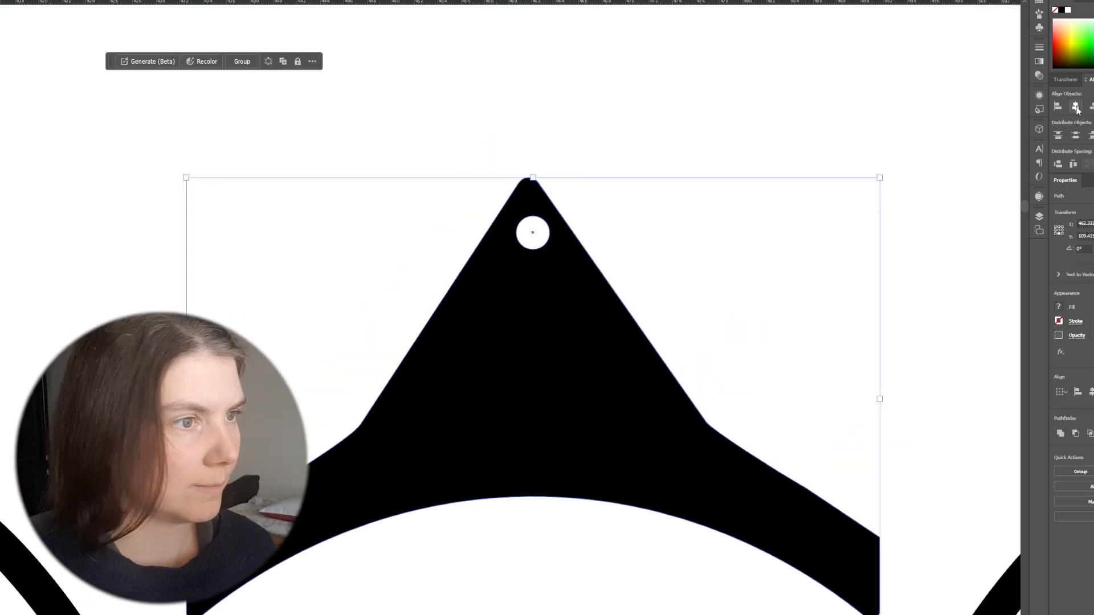
pyautogui.click(1076, 106)
# - Shift the white circle slightly so that it lines up with the crown's tip
pyautogui.doubleClick(530, 232)
pyautogui.scroll(3, 530, 232)
pyautogui.moveTo(539, 350); pyautogui.dragTo(525, 349)
pyautogui.scroll(-5, 524, 349)
pyautogui.keyDown('shift'); pyautogui.click(645, 267); pyautogui.keyUp('shift')
pyautogui.scroll(3, 645, 251)
pyautogui.doubleClick(562, 274)
pyautogui.scroll(-8, 570, 239)
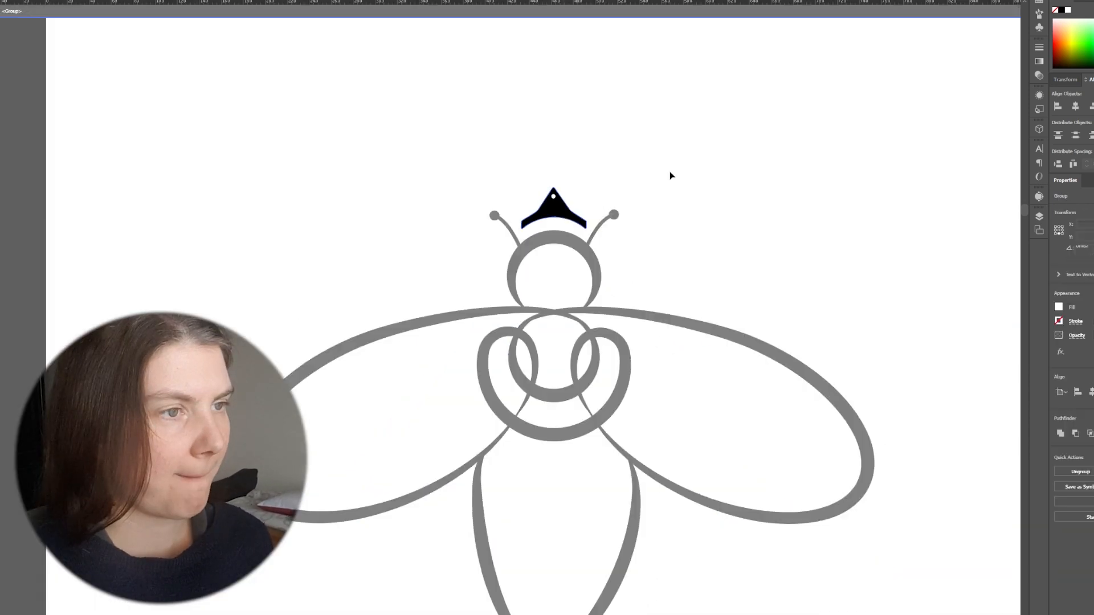
pyautogui.doubleClick(672, 174)
# - Put the reshaped crown on the bee on the FILL artboard and centre that bee horizontally on the artboard
pyautogui.scroll(-5, 570, 239)
pyautogui.click(570, 342)
pyautogui.scroll(3, 564, 251)
pyautogui.moveTo(551, 30); pyautogui.dragTo(565, 361)
pyautogui.scroll(4, 564, 360)
pyautogui.moveTo(525, 354); pyautogui.dragTo(525, 343)
pyautogui.scroll(-4, 532, 365)
pyautogui.click(515, 419)
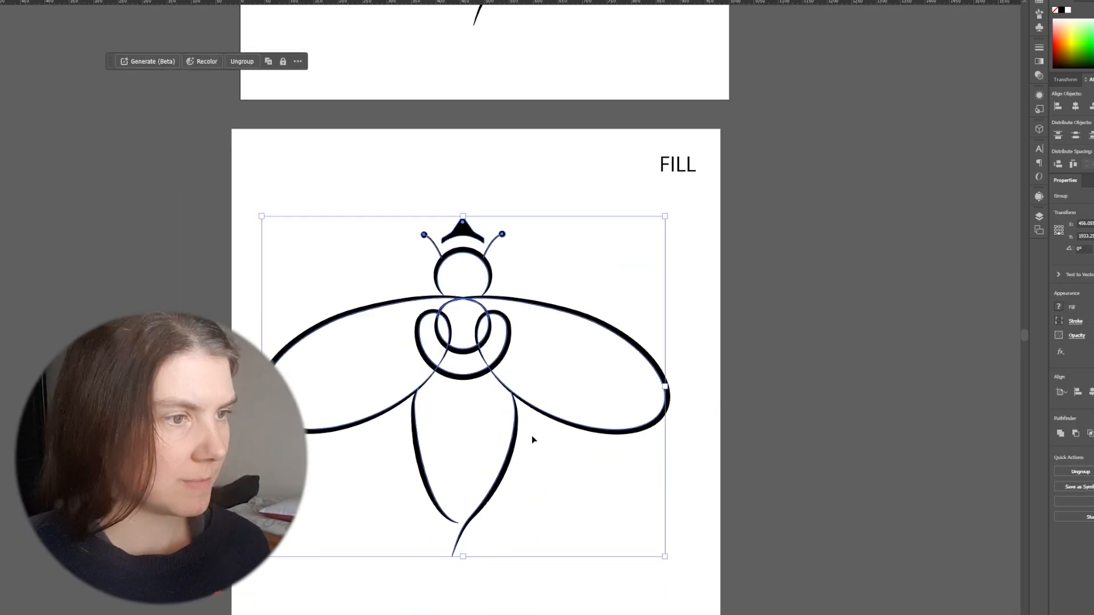
pyautogui.click(1092, 106)
pyautogui.click(1075, 106)
# - Fill the FILL bee's body with black and give its side outlines an even stroke width instead of a taper
pyautogui.click(1040, 217)
pyautogui.scroll(4, 855, 428)
pyautogui.click(593, 353)
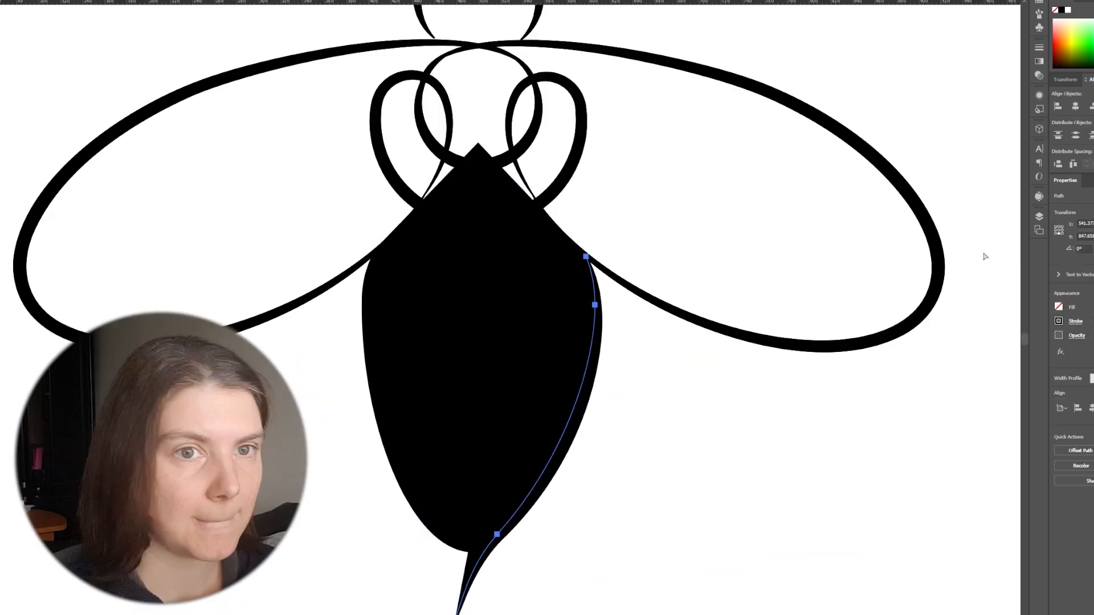
pyautogui.click(1040, 47)
pyautogui.click(997, 197)
pyautogui.click(964, 211)
pyautogui.click(442, 537)
pyautogui.click(996, 198)
pyautogui.scroll(-3, 566, 498)
# - Close the outline of the FILL bee's right wing and fill it with solid black
pyautogui.click(642, 363)
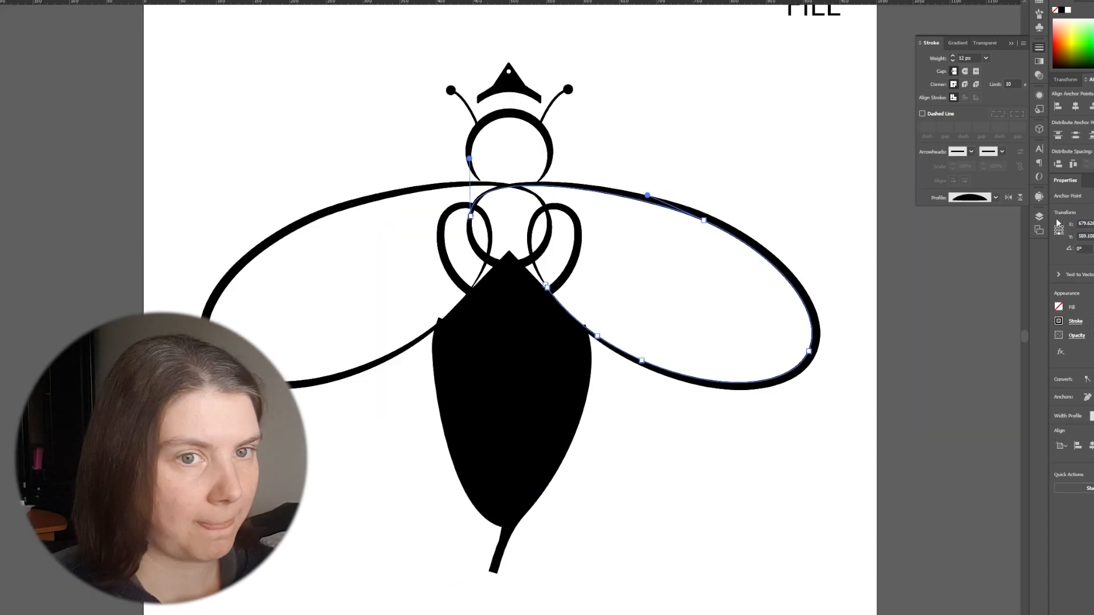
pyautogui.click(1040, 217)
pyautogui.click(713, 391)
pyautogui.scroll(4, 582, 226)
pyautogui.click(256, 176)
pyautogui.scroll(1, 269, 192)
pyautogui.click(234, 212)
pyautogui.hotkey('ctrl', 'j')
pyautogui.scroll(-4, 234, 215)
# - Delete the excess part of the left wing's path, join its open ends and fill the wing with black
pyautogui.click(640, 366)
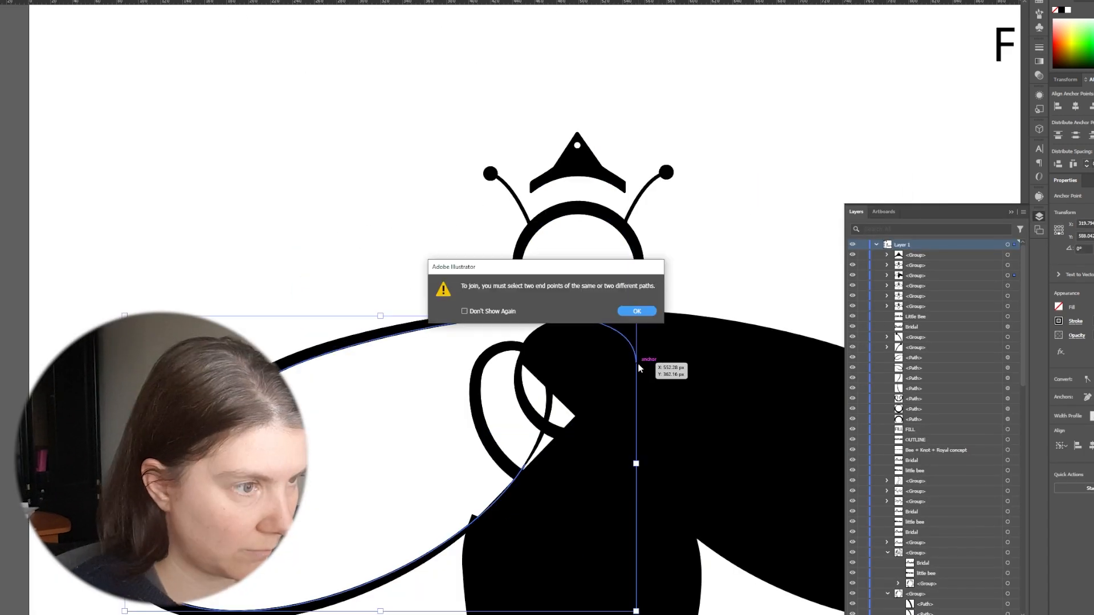
pyautogui.press('Return')
pyautogui.scroll(5, 395, 483)
pyautogui.hotkey('ctrl', 'j')
pyautogui.press('Return')
pyautogui.click(434, 468)
pyautogui.press('Delete')
pyautogui.hotkey('ctrl', 'j')
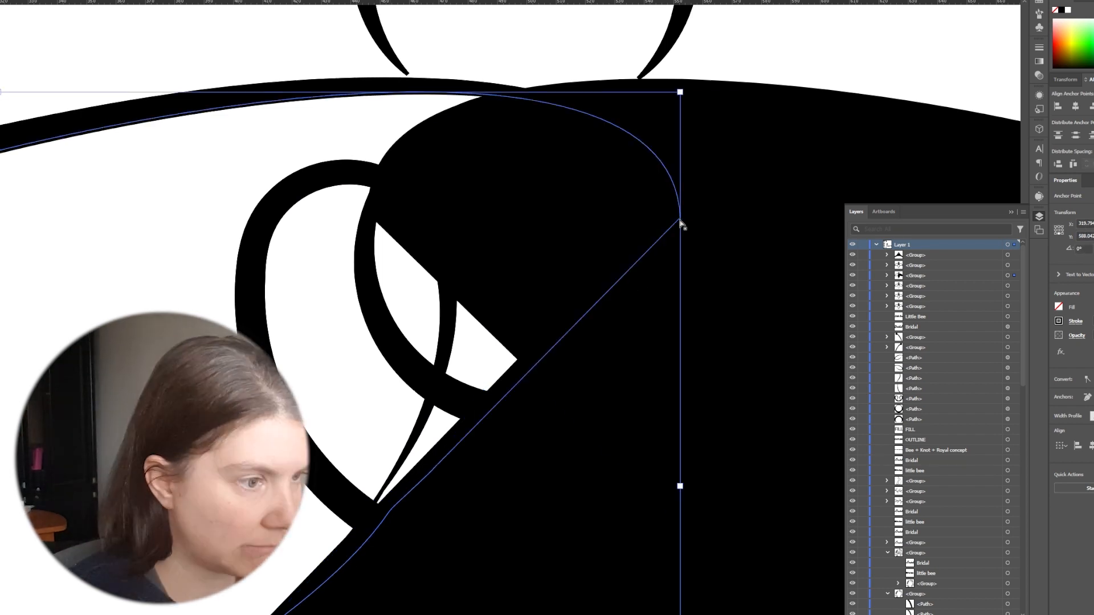
pyautogui.hotkey('shift', 'x')
# - Fill the FILL bee's head with solid black
pyautogui.scroll(-4, 681, 222)
pyautogui.click(545, 179)
pyautogui.hotkey('shift', 'x')
# - Group the FILL bee's solid shapes with its crown, antennae and head, keeping the knot lines in a separate group
pyautogui.moveTo(366, 29); pyautogui.dragTo(596, 151)
pyautogui.keyDown('shift'); pyautogui.click(531, 179); pyautogui.keyUp('shift')
pyautogui.hotkey('ctrl', 'a')
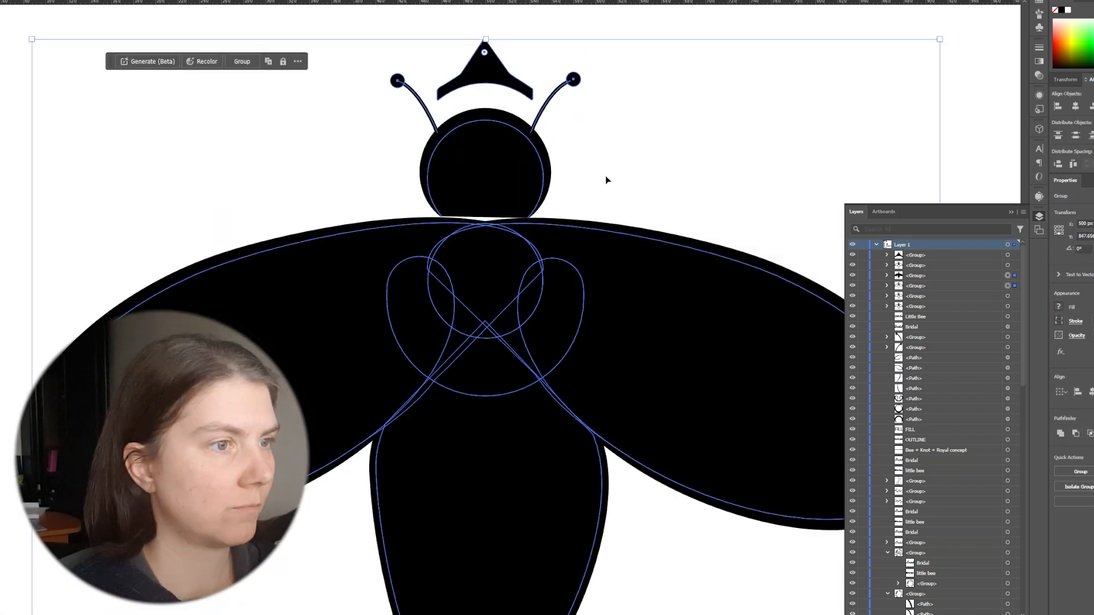
pyautogui.hotkey('ctrl', 'z')
pyautogui.hotkey('ctrl', 'a')
pyautogui.moveTo(368, 29); pyautogui.dragTo(606, 142)
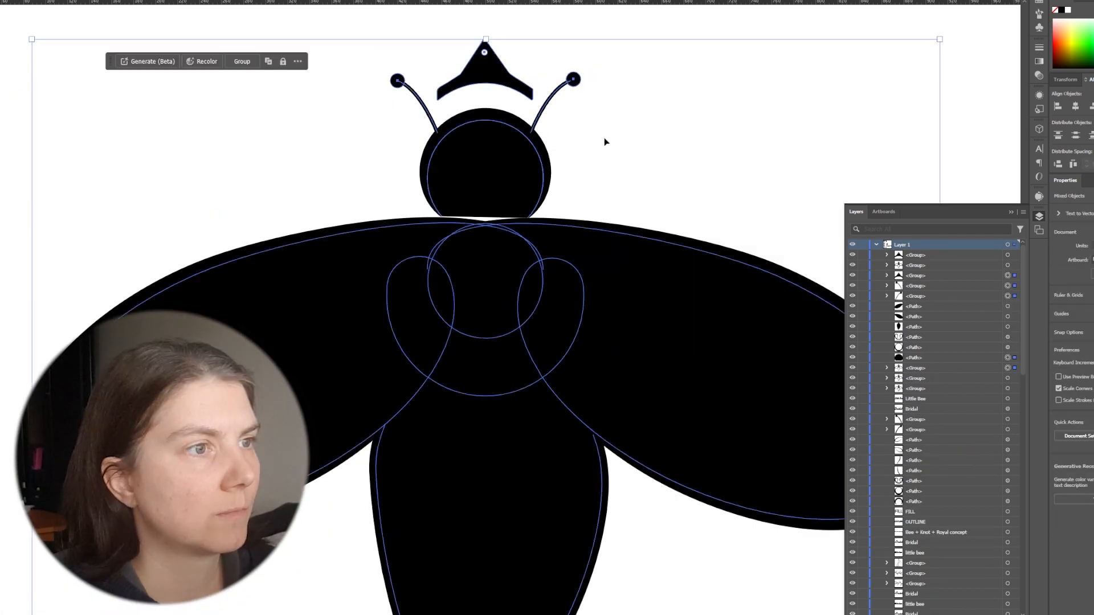
pyautogui.click(1008, 297)
pyautogui.hotkey('ctrl', 'g')
pyautogui.click(886, 276)
pyautogui.click(905, 286)
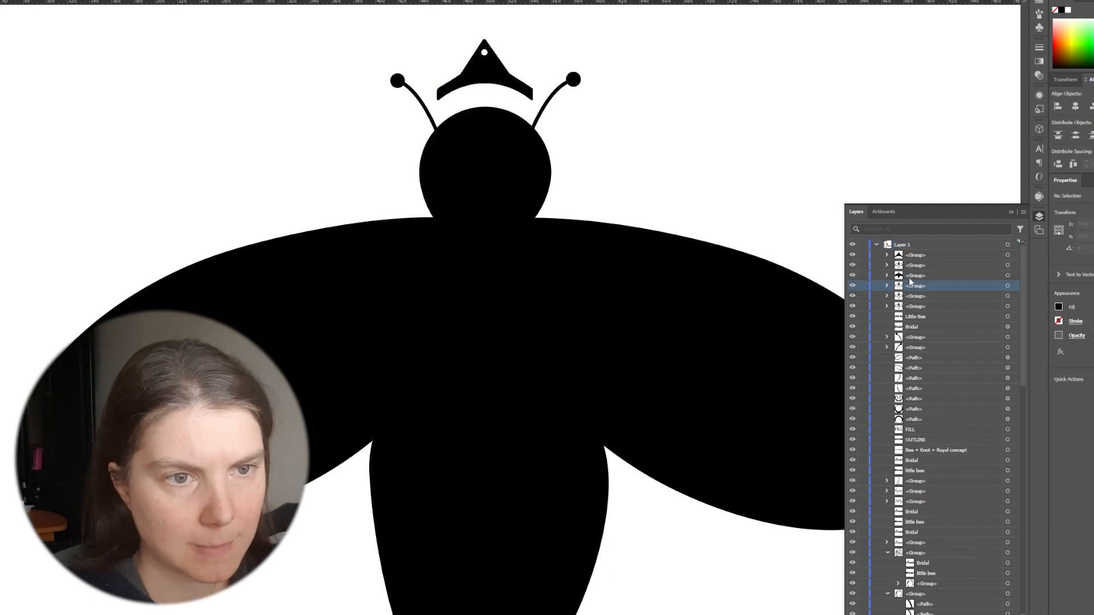
# - Set the stroke of the FILL bee's knot line group to white
pyautogui.click(1008, 276)
pyautogui.click(1059, 322)
pyautogui.click(971, 356)
pyautogui.click(769, 198)
# - Join the open ends of the white wing and knot lines into a continuous path
pyautogui.scroll(10, 429, 375)
pyautogui.hotkey('ctrl', 'j')
pyautogui.moveTo(477, 387); pyautogui.dragTo(493, 370)
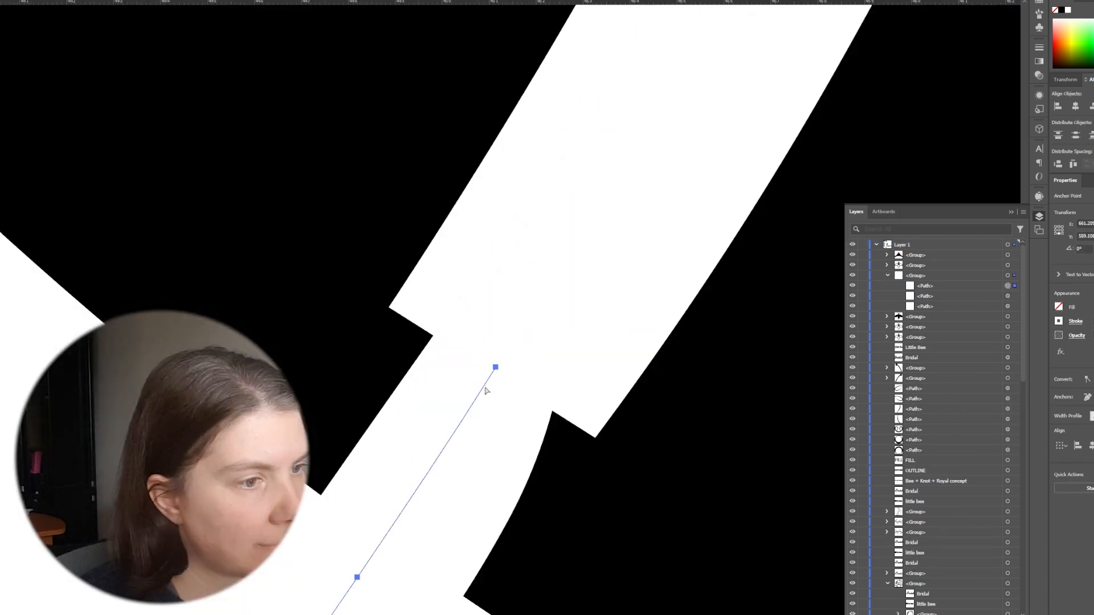
pyautogui.hotkey('ctrl', 'z')
pyautogui.hotkey('ctrl', 'j')
pyautogui.scroll(-10, 493, 375)
pyautogui.click(611, 147)
# - Replace the knot's tapered centre loop with a white-outlined ellipse and give the knot lines an even stroke width
pyautogui.click(391, 91)
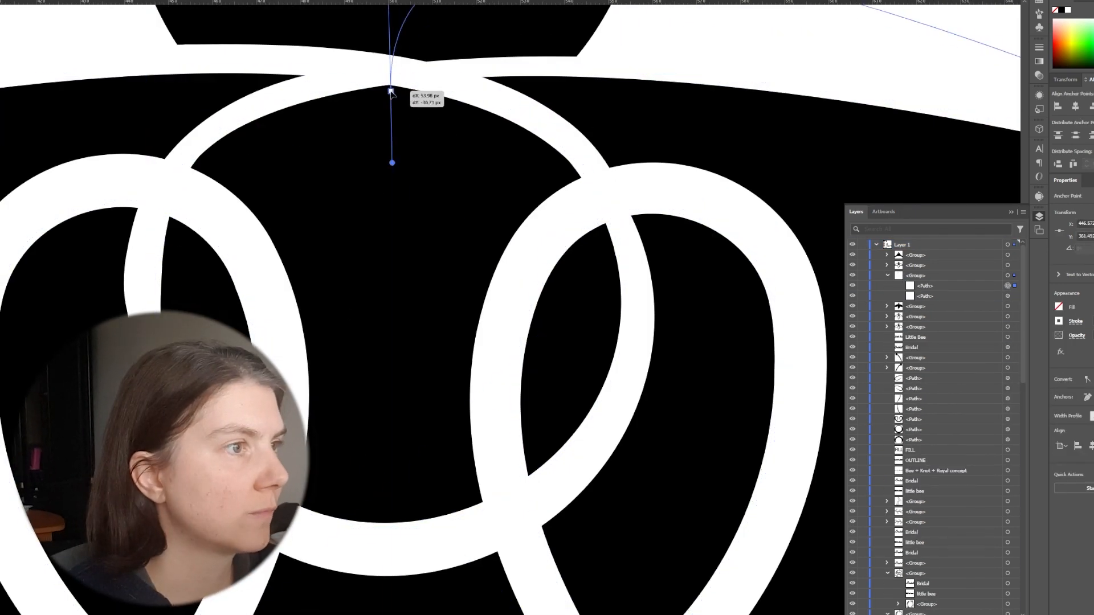
pyautogui.scroll(-3, 391, 93)
pyautogui.moveTo(366, 39); pyautogui.dragTo(227, 200)
pyautogui.click(366, 218)
pyautogui.scroll(5, 355, 207)
pyautogui.moveTo(414, 266); pyautogui.dragTo(415, 250)
pyautogui.scroll(-5, 414, 252)
pyautogui.click(1040, 47)
pyautogui.click(466, 432)
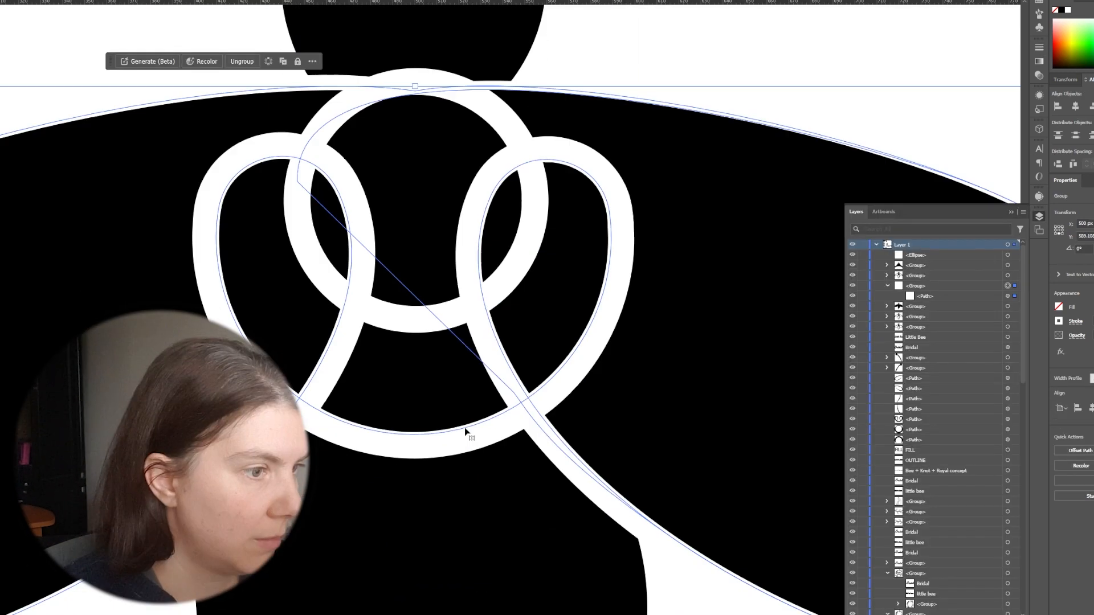
pyautogui.moveTo(466, 432); pyautogui.dragTo(472, 455)
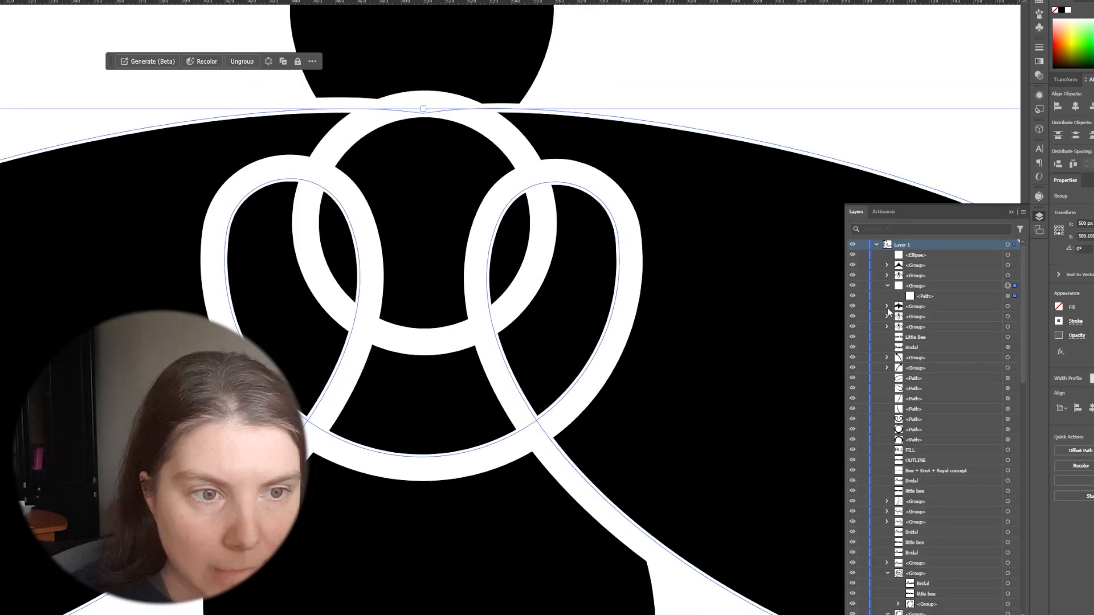
# - Merge the FILL bee's black wings and body into a single shape
pyautogui.click(888, 307)
pyautogui.click(1008, 347)
pyautogui.click(969, 348)
pyautogui.keyDown('shift'); pyautogui.click(972, 368); pyautogui.keyUp('shift')
pyautogui.hotkey('ctrl', 'j')
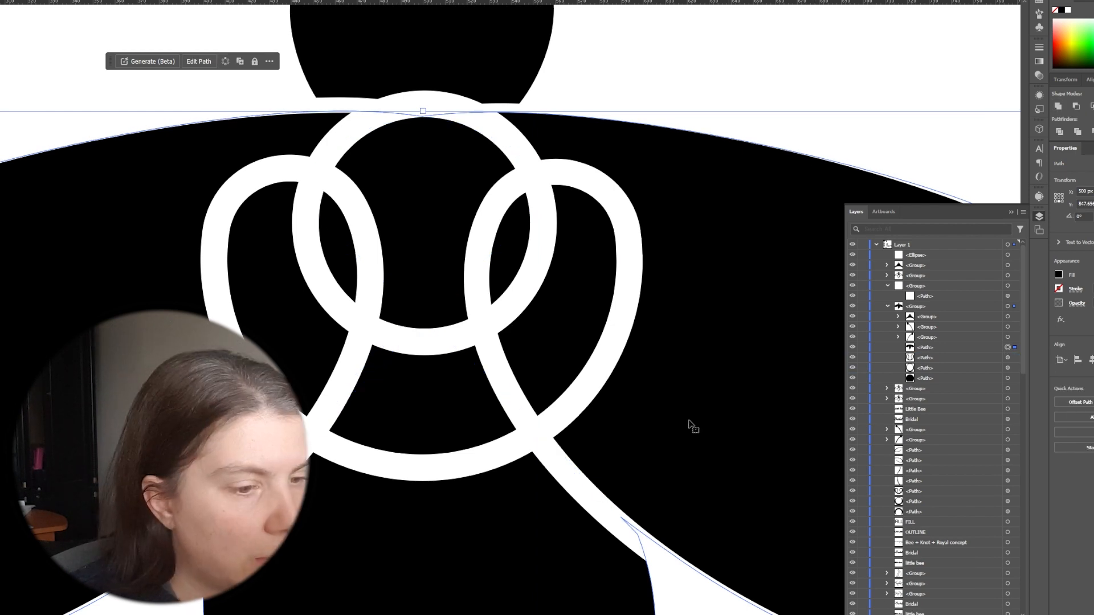
# - Place the white ring inside the knot line group in the layer order
pyautogui.scroll(3, 379, 74)
pyautogui.click(555, 188)
pyautogui.click(888, 307)
pyautogui.click(1008, 255)
pyautogui.moveTo(1014, 255); pyautogui.dragTo(1014, 286)
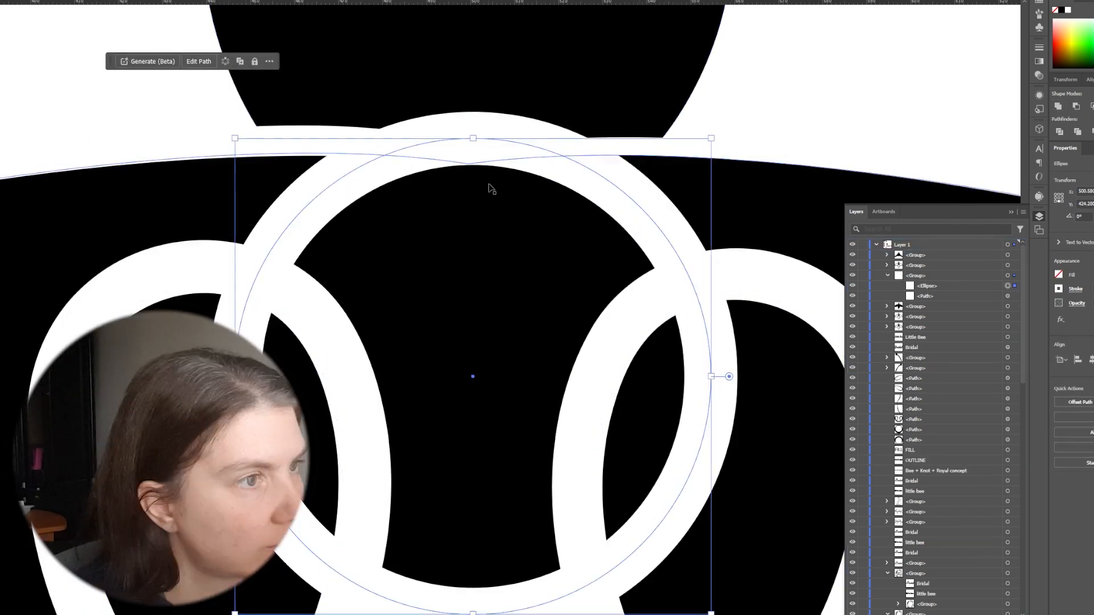
# - Lower the white ring so that it sits just beneath the wing line
pyautogui.moveTo(506, 142); pyautogui.dragTo(506, 163)
pyautogui.doubleClick(506, 166)
pyautogui.moveTo(269, 245); pyautogui.dragTo(587, 189)
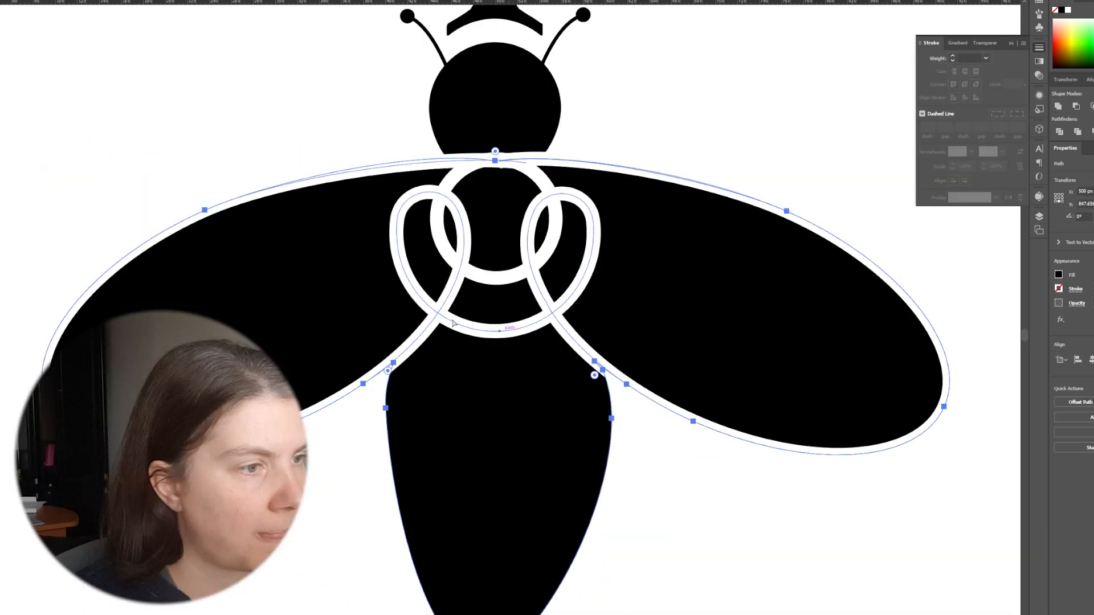
pyautogui.moveTo(495, 473); pyautogui.dragTo(495, 468)
pyautogui.doubleClick(498, 282)
pyautogui.moveTo(496, 278); pyautogui.dragTo(508, 300)
# - Reshape both knot loops by moving their inner anchor points and curves closer to the centre of the ring
pyautogui.click(481, 265)
pyautogui.press('a')
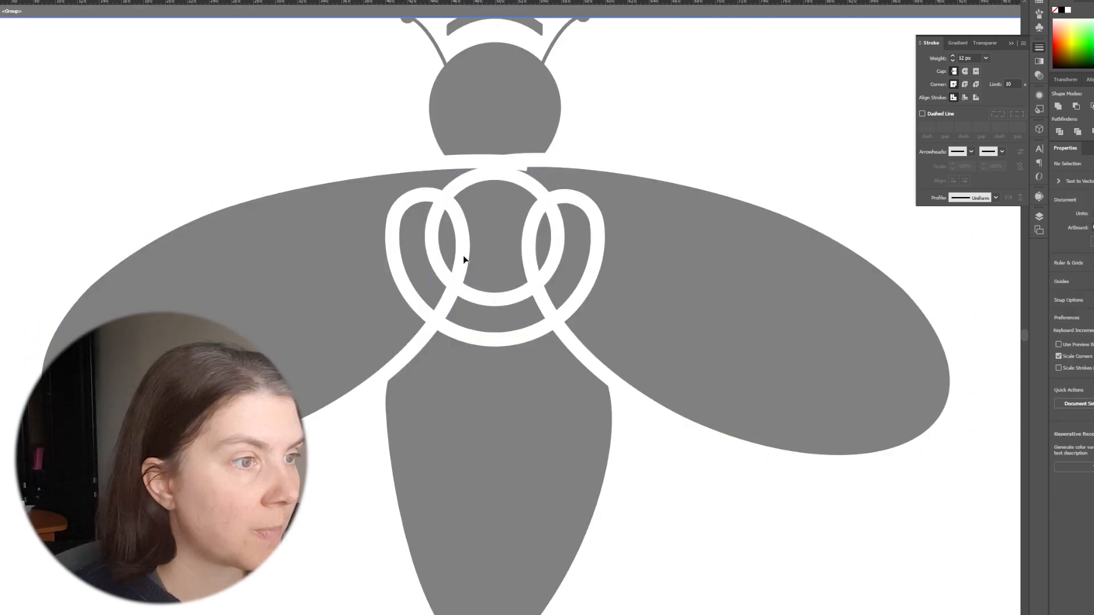
pyautogui.moveTo(457, 215); pyautogui.dragTo(461, 215)
pyautogui.scroll(3, 461, 215)
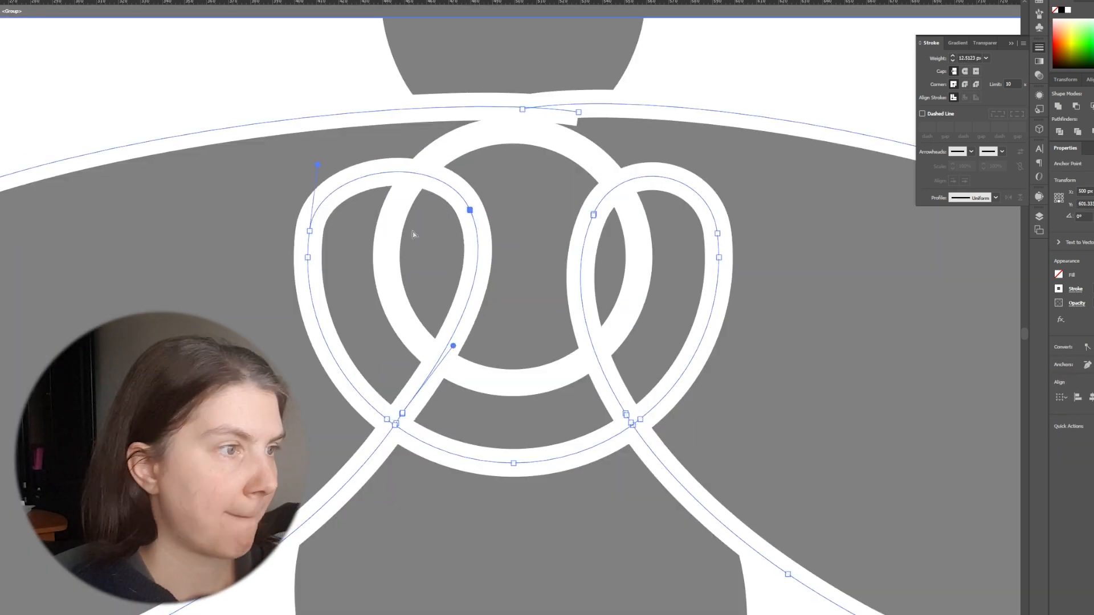
pyautogui.moveTo(593, 215); pyautogui.dragTo(556, 210)
pyautogui.moveTo(700, 160); pyautogui.dragTo(696, 150)
pyautogui.press('Escape')
pyautogui.scroll(1, 545, 109)
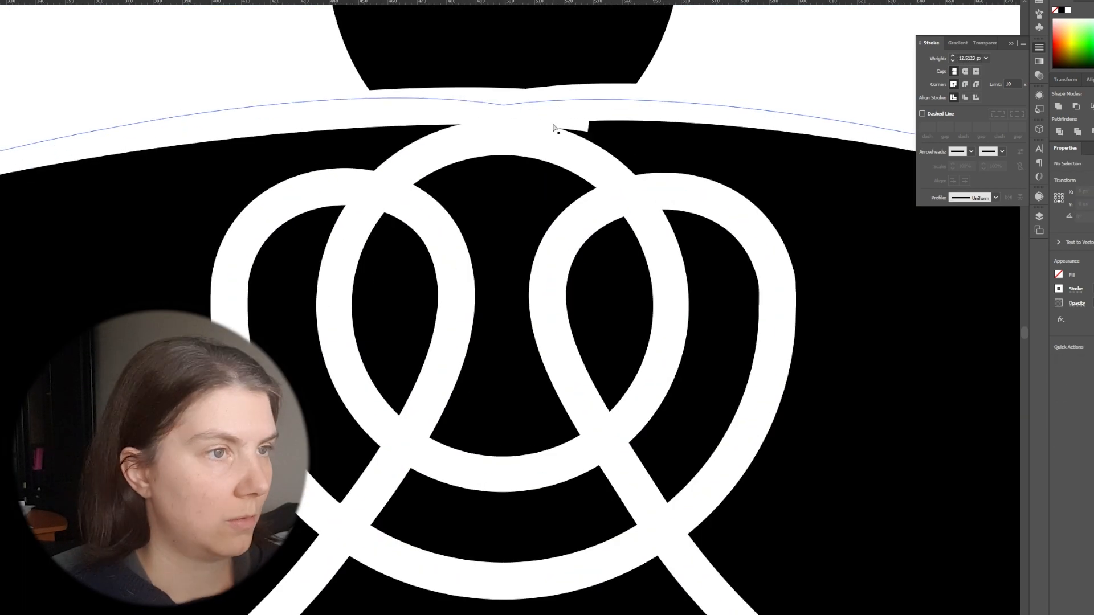
# - Adjust the end points of the white wing line where they meet at the bee's centre below the head
pyautogui.moveTo(591, 113)
pyautogui.mouseDown()
pyautogui.moveTo(591, 140)
pyautogui.moveTo(511, 135)
pyautogui.moveTo(520, 114)
pyautogui.moveTo(515, 133)
pyautogui.mouseUp()
pyautogui.click(552, 145)
pyautogui.press('i')
pyautogui.click(607, 102)
pyautogui.press('a')
pyautogui.click(659, 105)
pyautogui.click(1040, 217)
pyautogui.moveTo(491, 137); pyautogui.dragTo(459, 140)
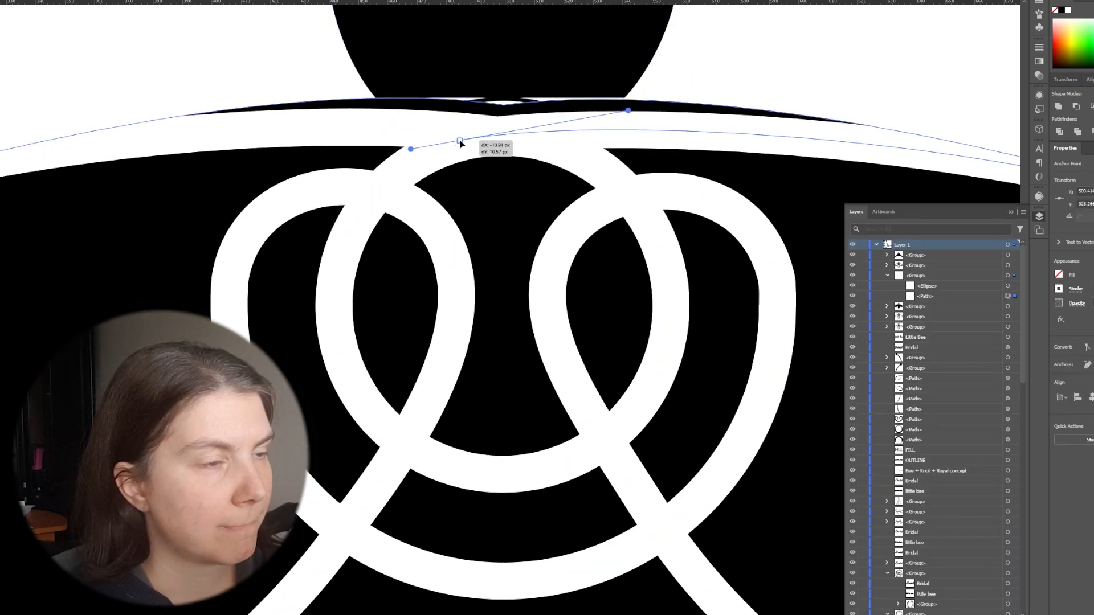
# - Nudge the whole white knot line group up to cover the black sliver along the top of the wings
pyautogui.scroll(-3, 598, 123)
pyautogui.press('v')
pyautogui.click(562, 143)
pyautogui.press('a')
pyautogui.click(631, 135)
pyautogui.press('v')
pyautogui.click(788, 157)
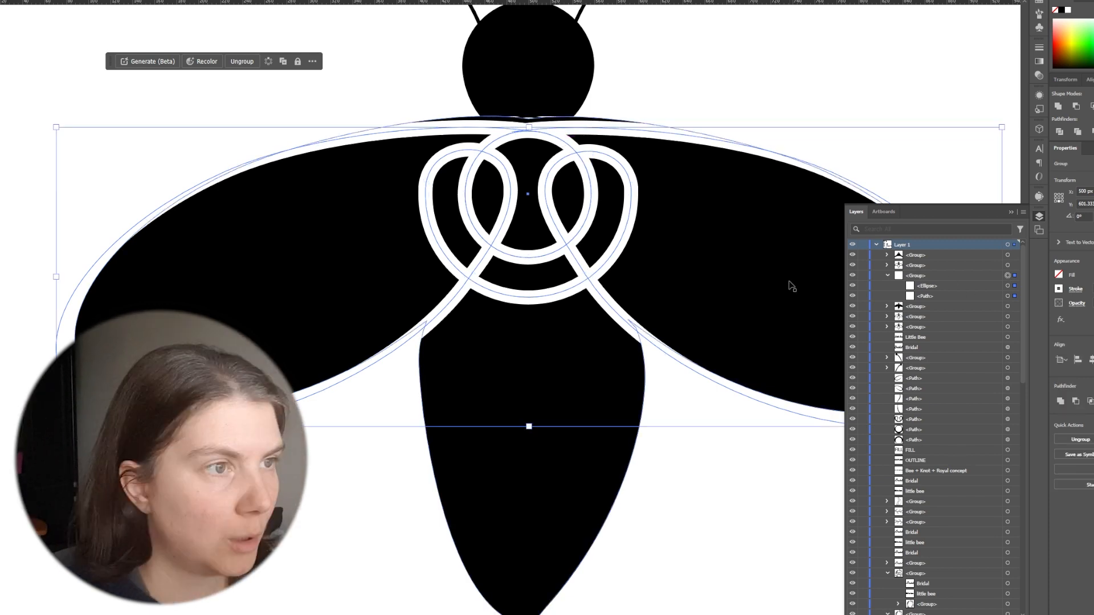
pyautogui.press('Up')
pyautogui.press('Up')
pyautogui.press('Up')
pyautogui.press('Up')
pyautogui.click(645, 114)
# - Try to reshape the bee's tail into a short stinger with rounded corners
pyautogui.scroll(-3, 511, 171)
pyautogui.scroll(6, 515, 327)
pyautogui.doubleClick(496, 364)
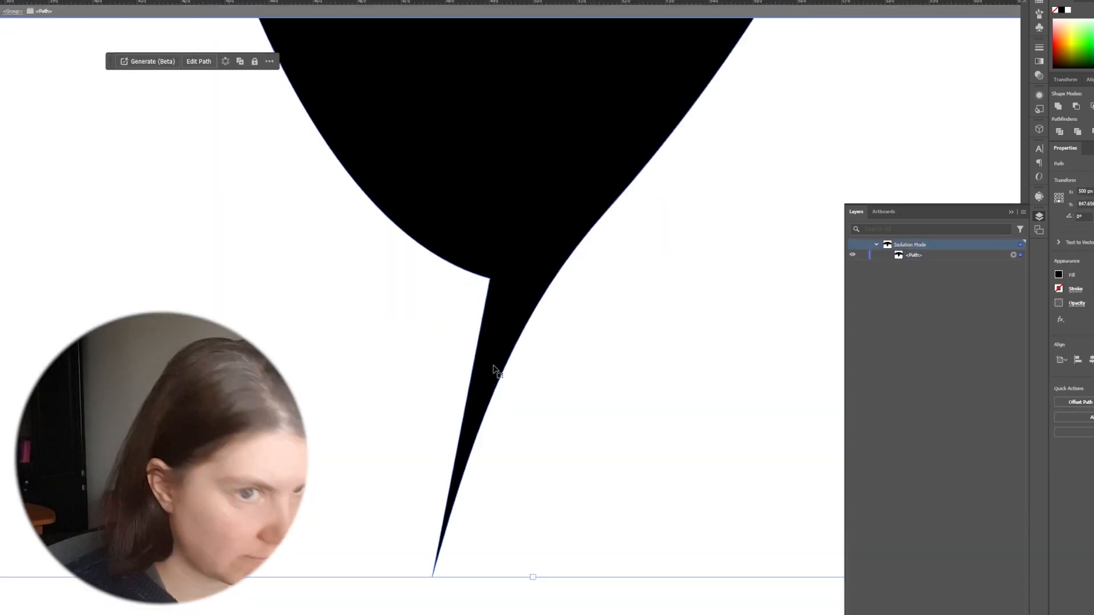
pyautogui.press('a')
pyautogui.moveTo(432, 579); pyautogui.dragTo(472, 470)
pyautogui.moveTo(475, 454); pyautogui.dragTo(477, 426)
pyautogui.moveTo(490, 280); pyautogui.dragTo(454, 262)
pyautogui.moveTo(447, 267); pyautogui.dragTo(437, 274)
pyautogui.press('Escape')
pyautogui.hotkey('ctrl', '=')
pyautogui.hotkey('ctrl', '=')
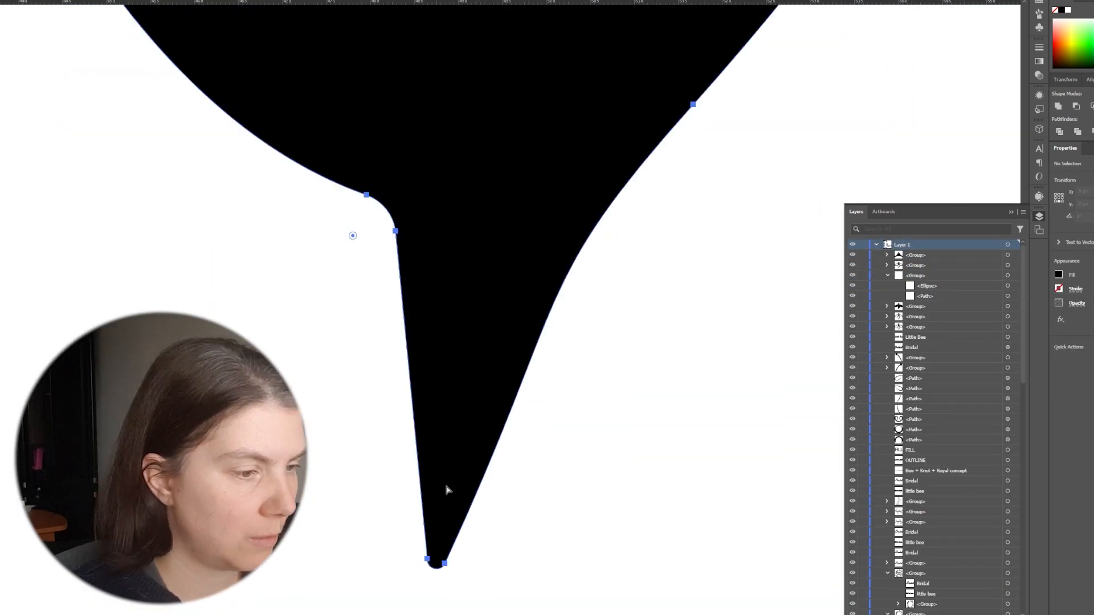
pyautogui.moveTo(445, 564); pyautogui.dragTo(457, 567)
pyautogui.hotkey('ctrl', 'z')
pyautogui.hotkey('ctrl', 'z')
pyautogui.hotkey('ctrl', 'z')
pyautogui.hotkey('ctrl', 'z')
# - Reshape the bee's tail into a short pointed stinger centred beneath the body
pyautogui.moveTo(422, 613); pyautogui.dragTo(520, 467)
pyautogui.moveTo(520, 298); pyautogui.dragTo(620, 234)
pyautogui.hotkey('ctrl', 'z')
pyautogui.scroll(-3, 485, 438)
pyautogui.moveTo(532, 366); pyautogui.dragTo(462, 370)
pyautogui.scroll(-4, 481, 497)
pyautogui.doubleClick(573, 498)
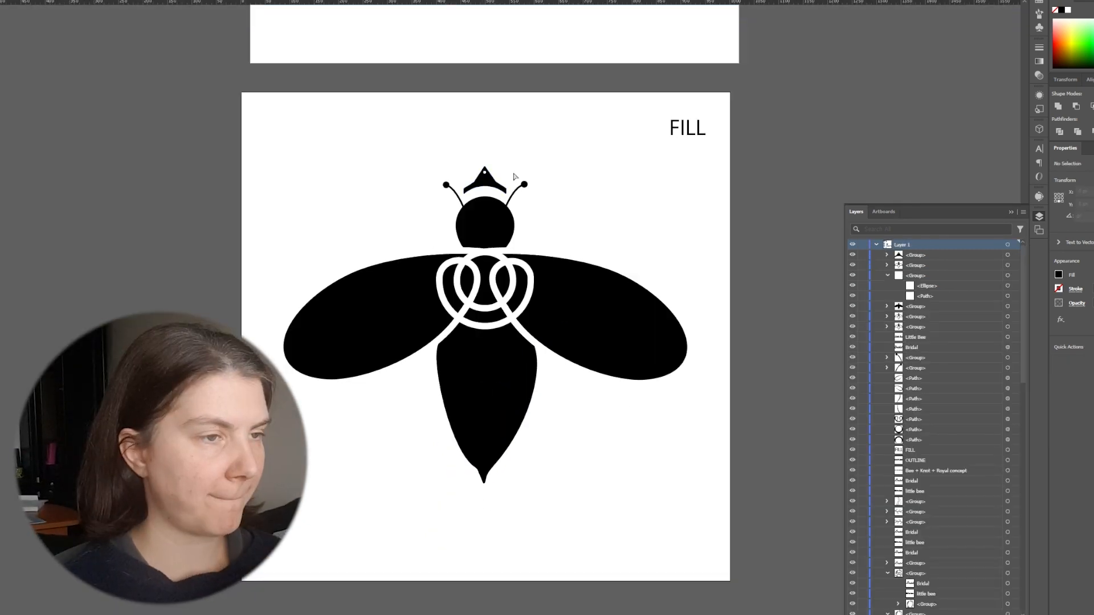
# - Nudge the FILL bee's crown and both antennae down together, closer to the head
pyautogui.scroll(3, 514, 174)
pyautogui.click(887, 306)
pyautogui.click(1007, 317)
pyautogui.keyDown('shift'); pyautogui.click(1007, 327); pyautogui.keyUp('shift')
pyautogui.keyDown('shift'); pyautogui.click(1008, 338); pyautogui.keyUp('shift')
pyautogui.press('Down')
pyautogui.press('Down')
pyautogui.press('Down')
pyautogui.press('Down')
pyautogui.press('Down')
pyautogui.press('Down')
pyautogui.press('Down')
pyautogui.press('Down')
pyautogui.press('Down')
pyautogui.press('Down')
pyautogui.press('Down')
pyautogui.press('Down')
pyautogui.click(530, 307)
# - Enable scaling of strokes and effects, and make a small scaled-down copy of the solid bee near the FILL label
pyautogui.scroll(-3, 500, 308)
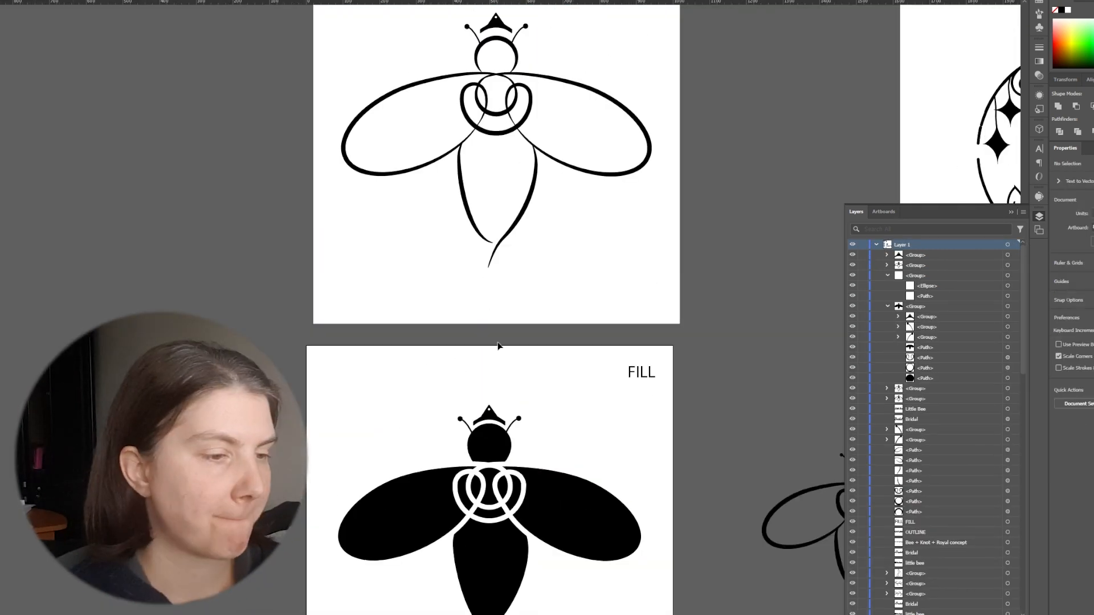
pyautogui.scroll(-1, 499, 346)
pyautogui.moveTo(325, 308); pyautogui.dragTo(686, 396)
pyautogui.moveTo(498, 593); pyautogui.dragTo(497, 371)
pyautogui.click(517, 447)
pyautogui.click(1059, 369)
pyautogui.hotkey('ctrl', 'z')
pyautogui.scroll(8, 651, 401)
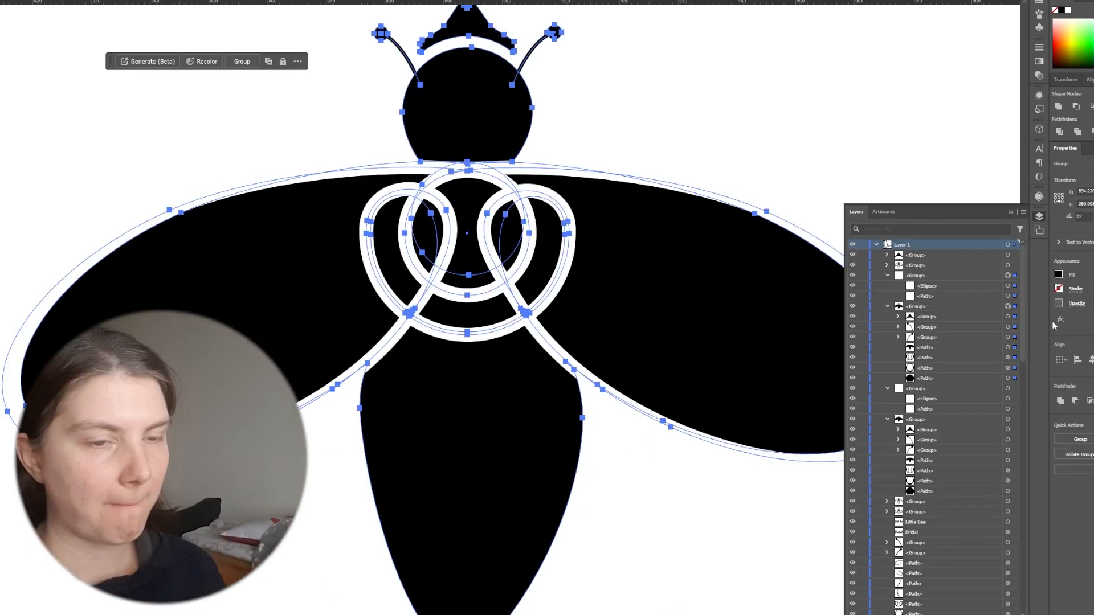
# - Delete the small copy of the bee from the FILL artboard
pyautogui.click(1040, 216)
pyautogui.click(891, 199)
pyautogui.scroll(-10, 892, 199)
pyautogui.moveTo(798, 45); pyautogui.dragTo(619, 177)
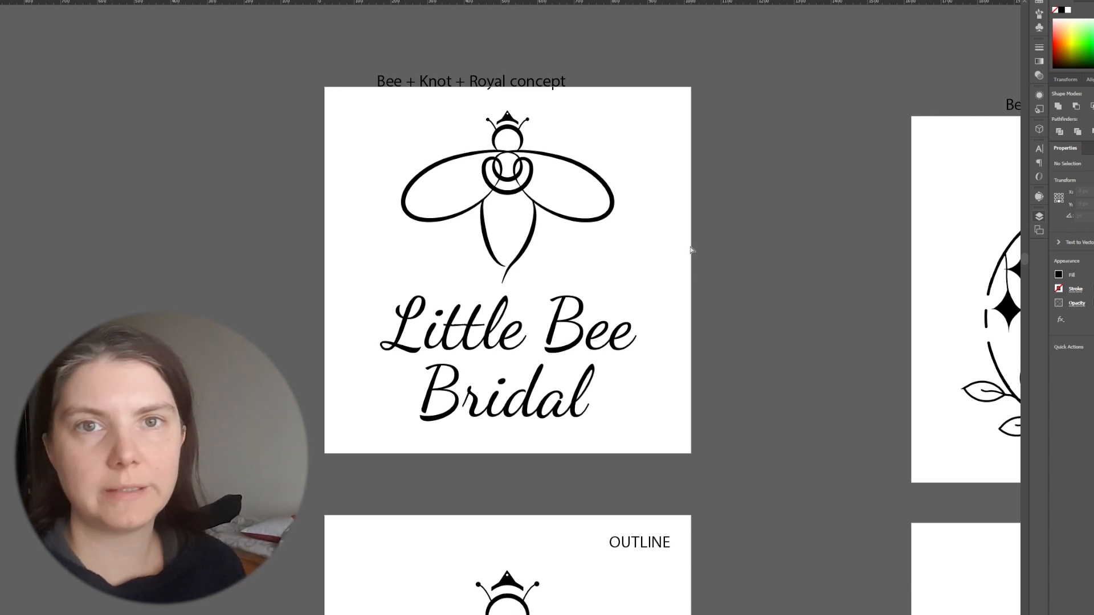
pyautogui.scroll(-2, 621, 162)
pyautogui.moveTo(641, 519); pyautogui.dragTo(605, 398)
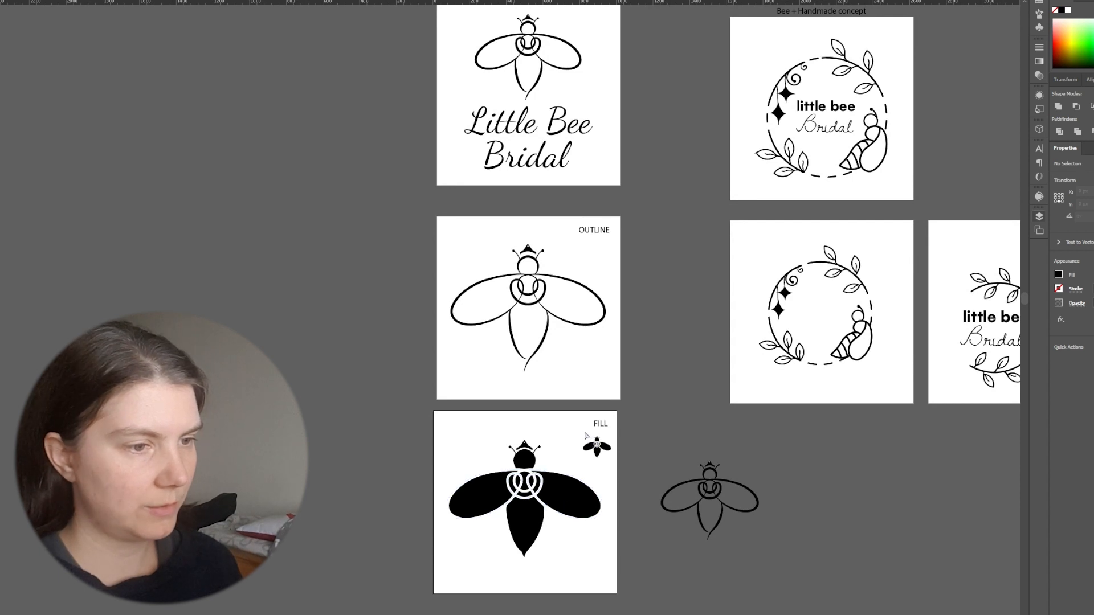
pyautogui.moveTo(601, 452); pyautogui.dragTo(713, 514)
pyautogui.press('Delete')
# - Scale down the solid bee and place a centred copy of the "Little Bee Bridal" lettering beneath it
pyautogui.click(530, 518)
pyautogui.moveTo(524, 558); pyautogui.dragTo(524, 521)
pyautogui.moveTo(510, 166); pyautogui.dragTo(507, 580)
pyautogui.click(1090, 80)
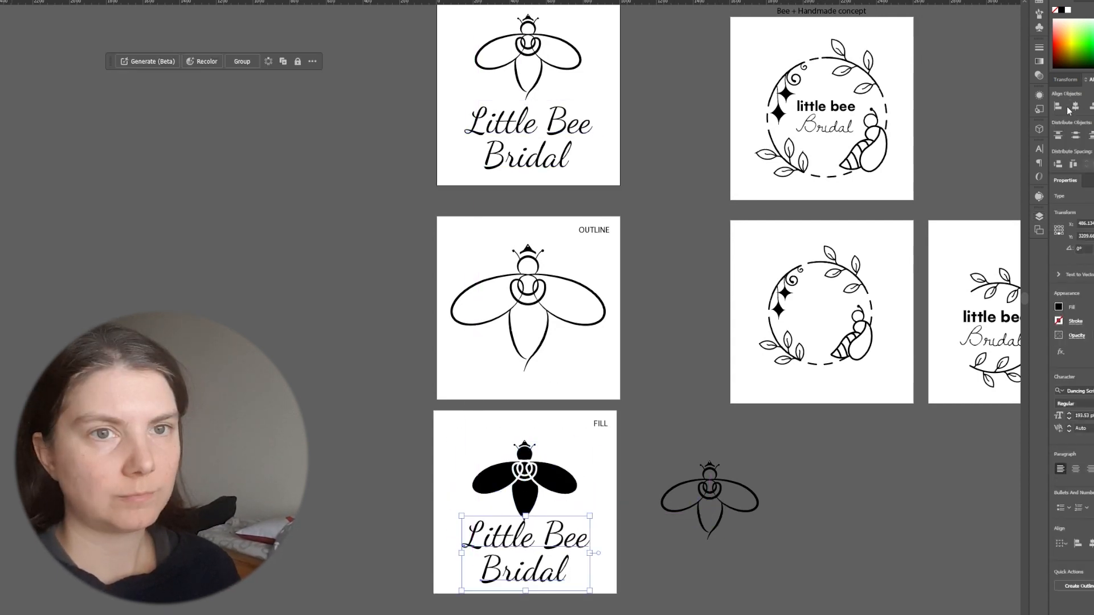
pyautogui.click(1076, 107)
# - Move the solid bee and the lettering up slightly to balance their spacing on the FILL artboard
pyautogui.scroll(1, 635, 539)
pyautogui.moveTo(503, 474); pyautogui.dragTo(502, 452)
pyautogui.moveTo(497, 574); pyautogui.dragTo(496, 566)
pyautogui.scroll(1, 519, 587)
pyautogui.moveTo(552, 439); pyautogui.dragTo(574, 297)
pyautogui.click(574, 297)
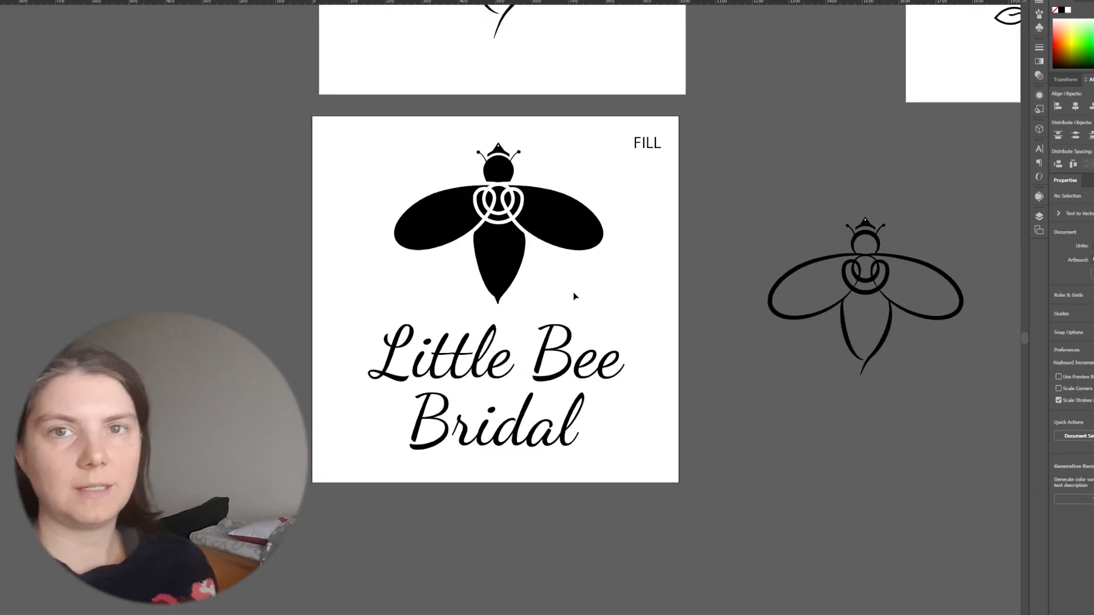
# - Offset the path of the lower handwritten "Bridal" lettering outwards to make a thicker version
pyautogui.scroll(-1, 574, 297)
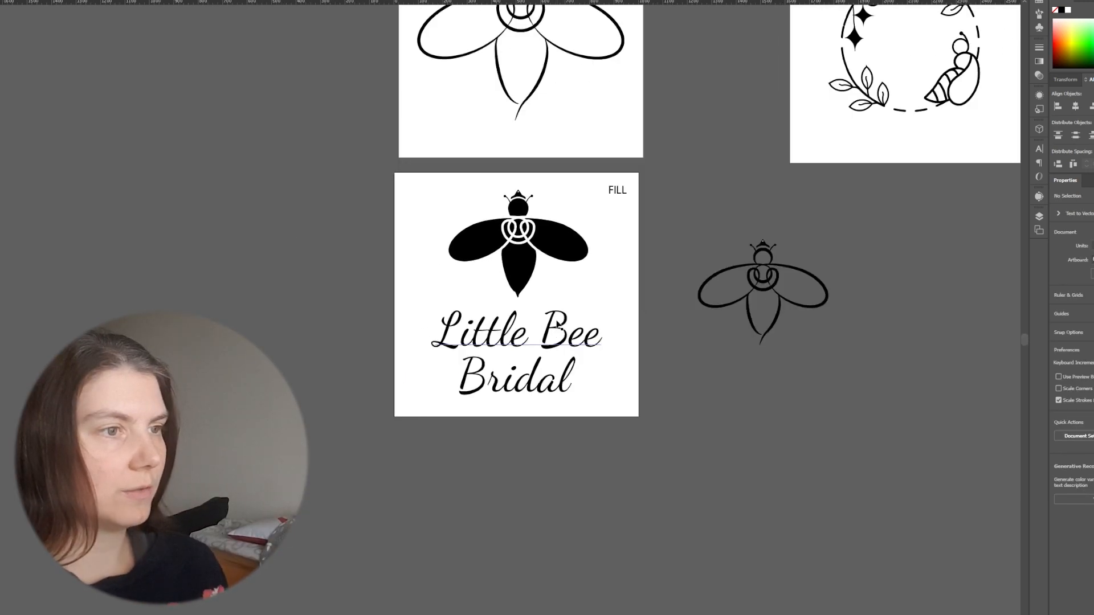
pyautogui.scroll(-1, 559, 326)
pyautogui.scroll(2, 564, 160)
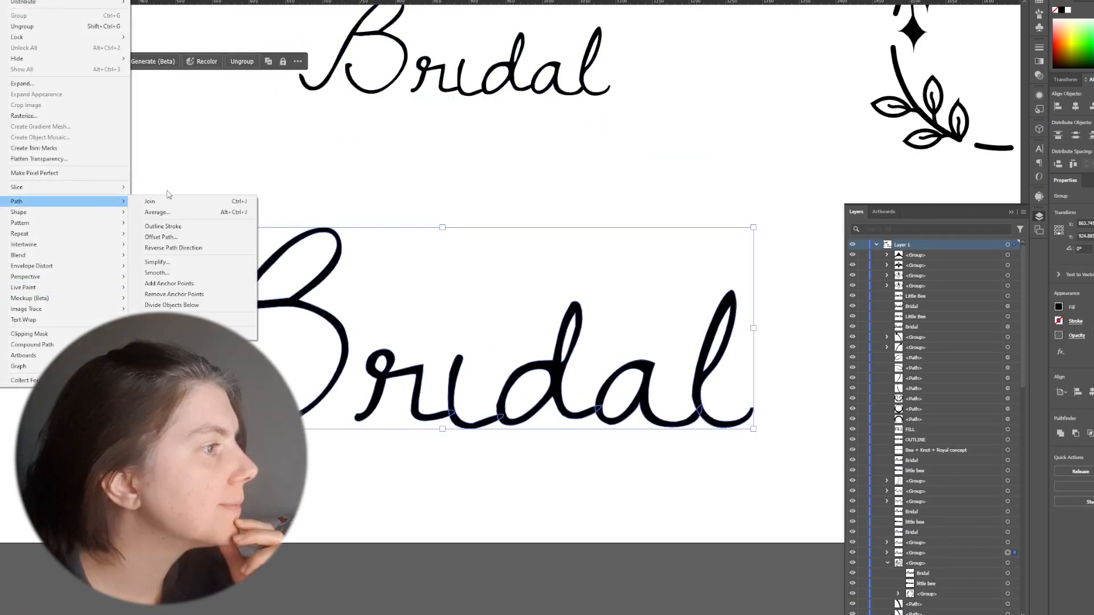
pyautogui.click(171, 247)
pyautogui.press('Down')
pyautogui.press('Down')
pyautogui.press('Down')
pyautogui.press('Down')
pyautogui.press('Down')
pyautogui.click(542, 322)
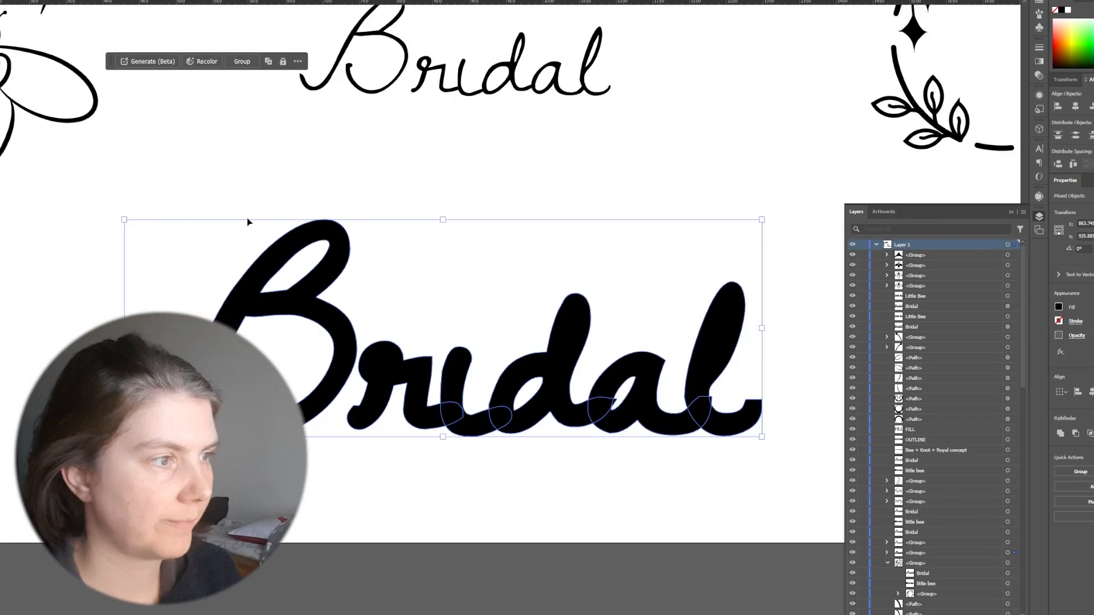
# - Reshape the top edge of the upper opening in the thickened B by adjusting its curve handles
pyautogui.scroll(6, 265, 288)
pyautogui.doubleClick(359, 291)
pyautogui.doubleClick(359, 291)
pyautogui.press('a')
pyautogui.click(360, 183)
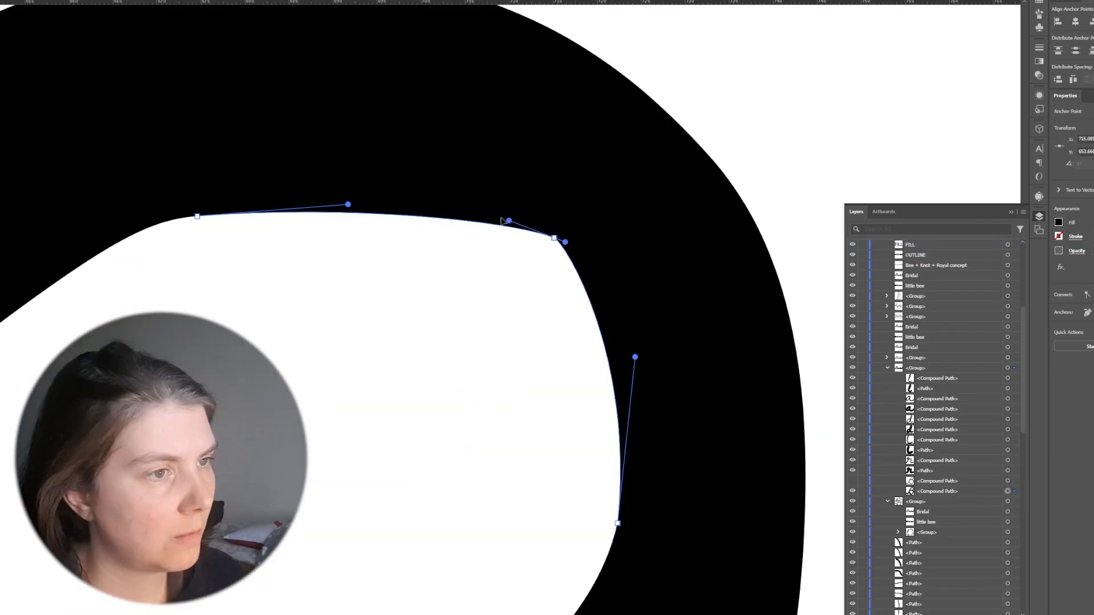
pyautogui.moveTo(347, 205)
pyautogui.mouseDown()
pyautogui.moveTo(354, 152)
pyautogui.moveTo(421, 142)
pyautogui.mouseUp()
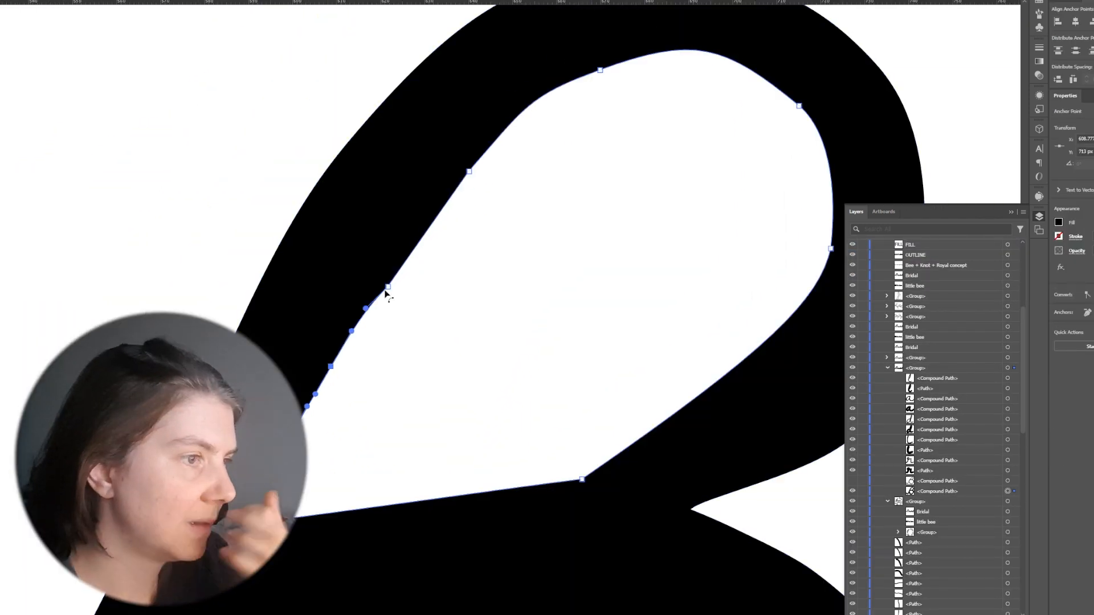
# - Smooth the left edge of the B's upper opening by adjusting its anchor points
pyautogui.scroll(-1, 399, 319)
pyautogui.moveTo(449, 280); pyautogui.dragTo(437, 275)
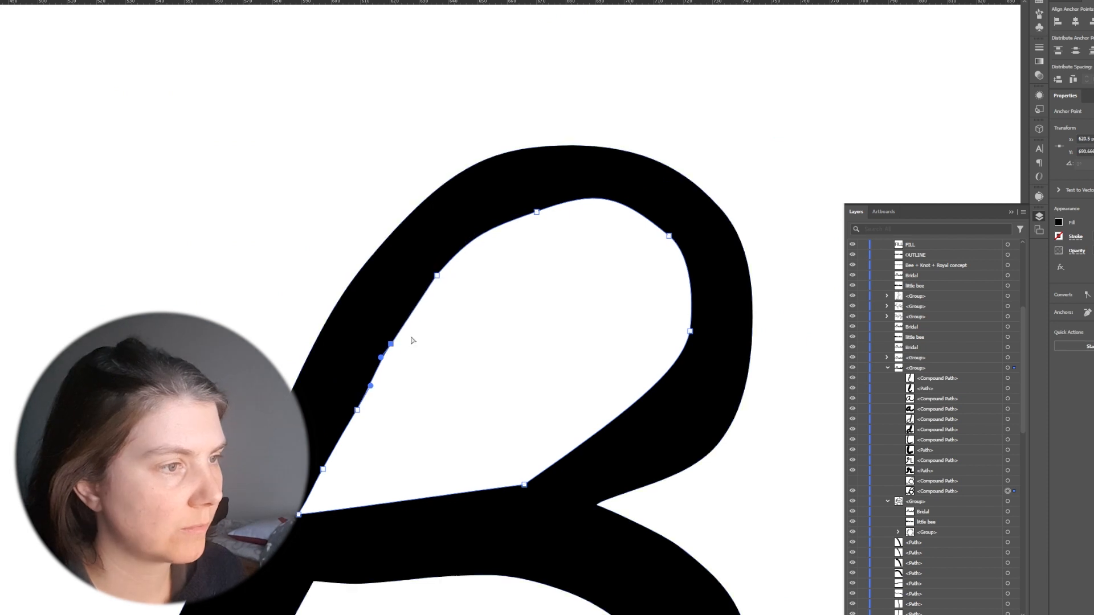
pyautogui.moveTo(364, 258); pyautogui.dragTo(369, 259)
pyautogui.click(388, 391)
pyautogui.scroll(3, 388, 390)
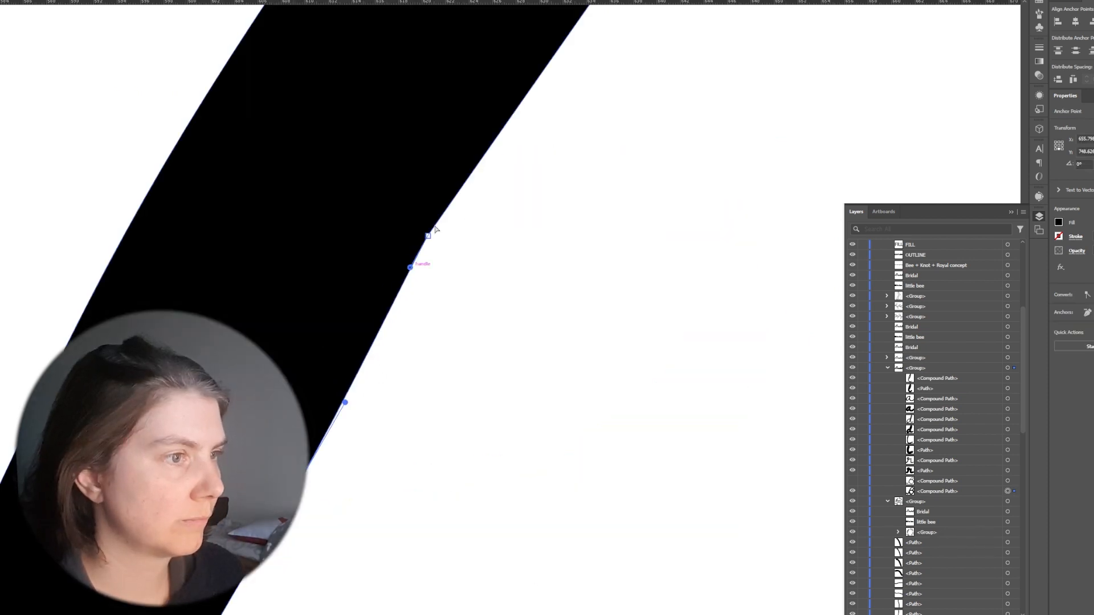
pyautogui.scroll(-2, 343, 424)
# - Round the top and upper-left curves of the B's upper opening by moving their anchors and handles
pyautogui.moveTo(592, 151); pyautogui.dragTo(583, 135)
pyautogui.moveTo(677, 103); pyautogui.dragTo(640, 120)
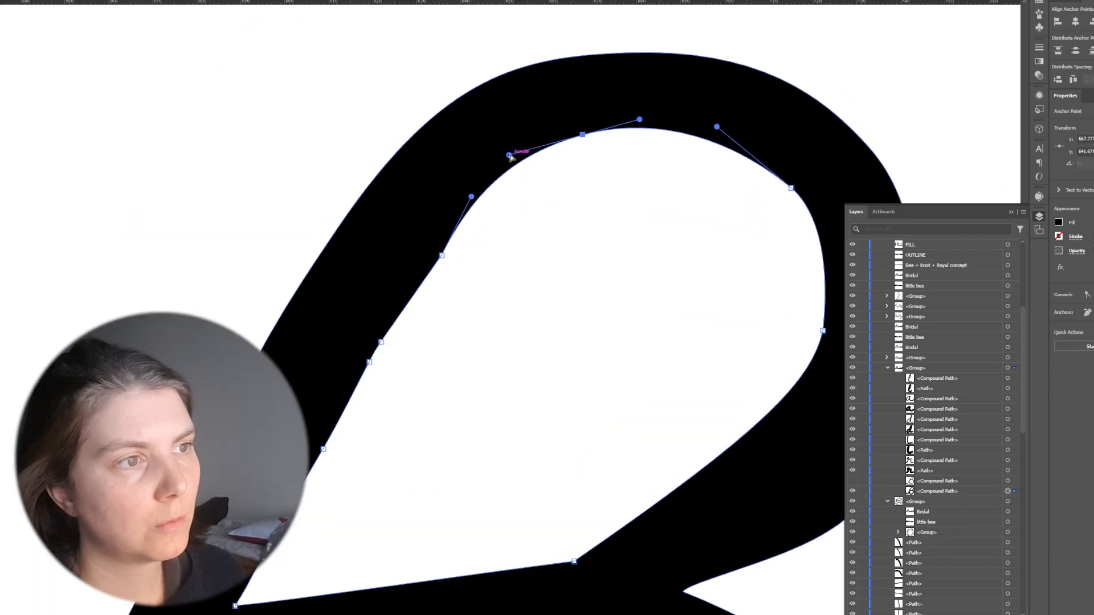
pyautogui.moveTo(511, 154); pyautogui.dragTo(524, 151)
pyautogui.moveTo(640, 120); pyautogui.dragTo(657, 115)
pyautogui.moveTo(791, 188); pyautogui.dragTo(796, 191)
pyautogui.moveTo(441, 256); pyautogui.dragTo(432, 247)
pyautogui.moveTo(460, 189); pyautogui.dragTo(478, 168)
# - Remove surplus anchor points from the lower-left edge of the B's upper opening
pyautogui.scroll(-2, 365, 239)
pyautogui.scroll(3, 391, 450)
pyautogui.click(200, 295)
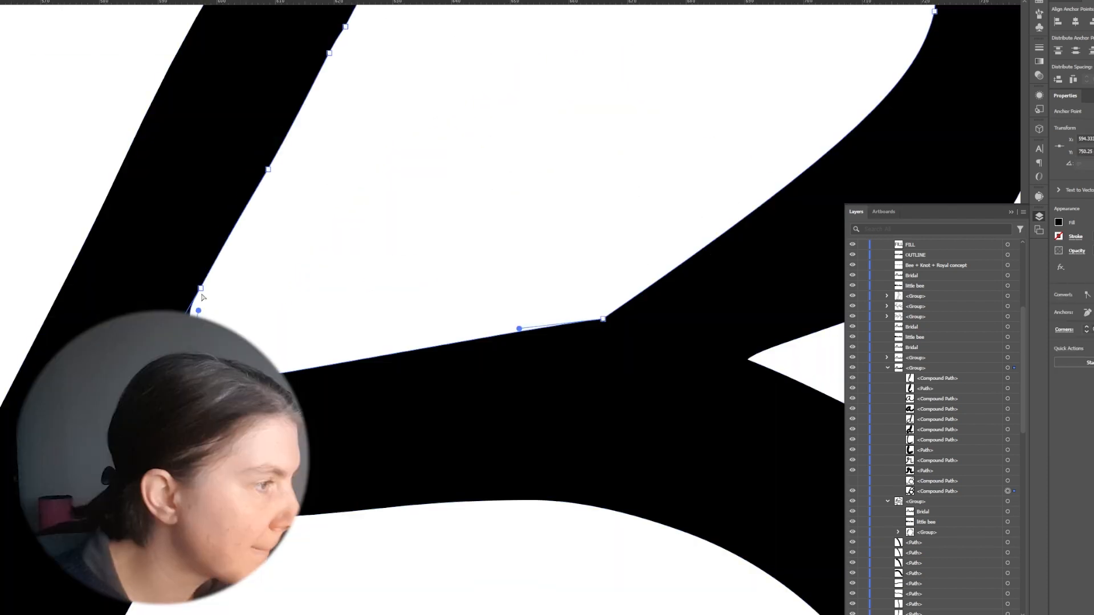
pyautogui.press('Delete')
pyautogui.click(261, 185)
pyautogui.scroll(-2, 261, 186)
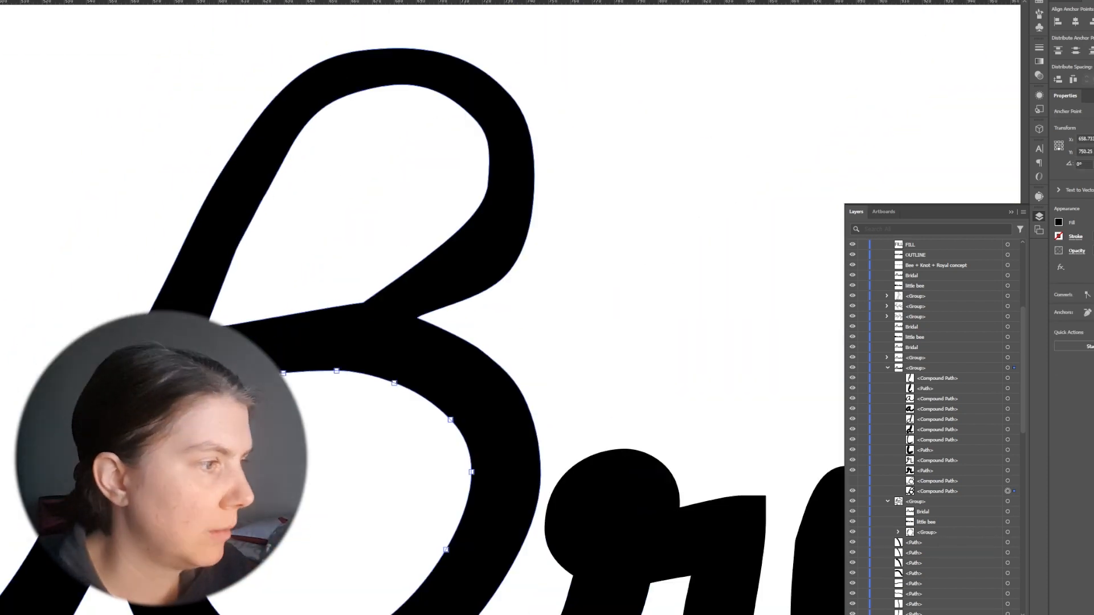
pyautogui.click(364, 304)
pyautogui.moveTo(436, 267); pyautogui.dragTo(286, 7)
pyautogui.scroll(2, 342, 320)
pyautogui.scroll(-4, 467, 231)
# - Replace the thickened r with a 5 px path offset of the original thin r
pyautogui.click(455, 466)
pyautogui.press('Delete')
pyautogui.press('Delete')
pyautogui.click(393, 433)
pyautogui.click(12, 1)
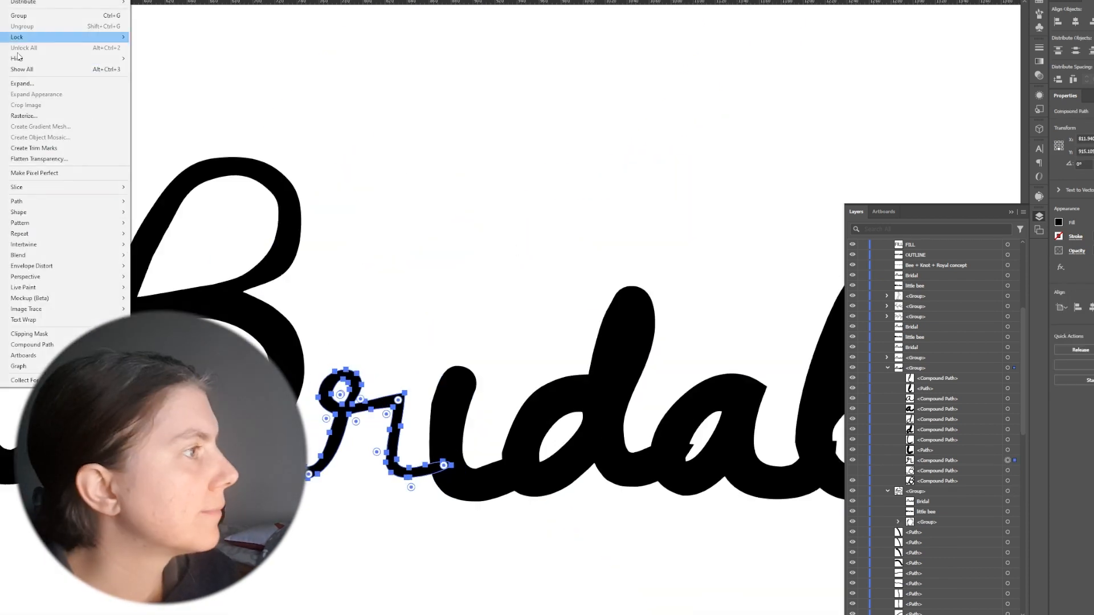
pyautogui.click(166, 234)
pyautogui.write('5')
pyautogui.press('Return')
# - Enlarge the small loop opening in the thickened r by reshaping its inner contour
pyautogui.moveTo(399, 438); pyautogui.dragTo(412, 391)
pyautogui.doubleClick(393, 393)
pyautogui.scroll(6, 339, 365)
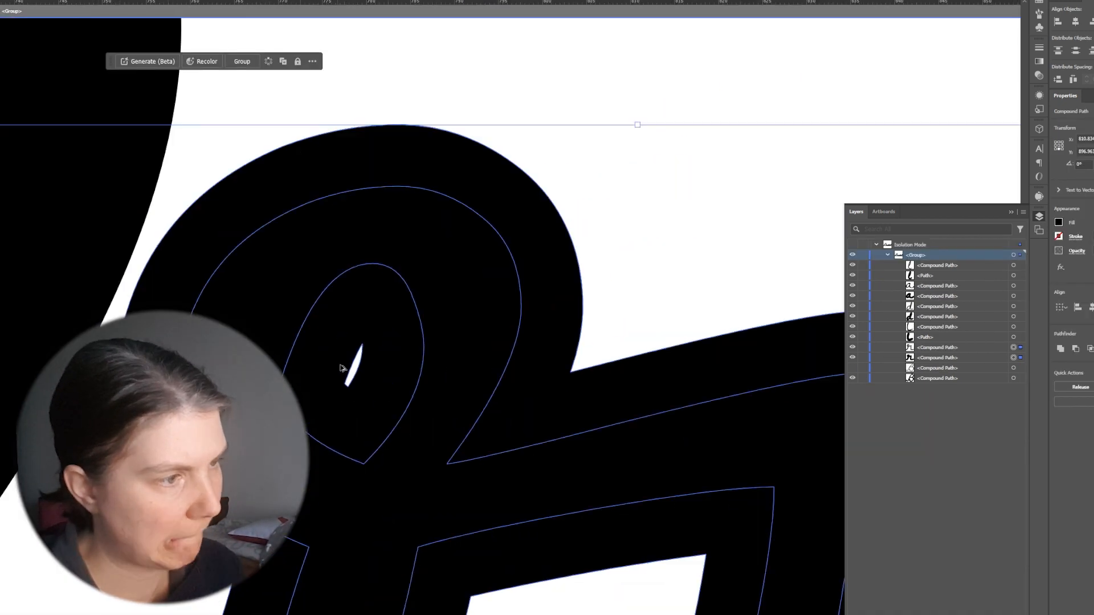
pyautogui.doubleClick(343, 367)
pyautogui.moveTo(364, 341); pyautogui.dragTo(379, 270)
pyautogui.scroll(-2, 339, 389)
pyautogui.moveTo(346, 358); pyautogui.dragTo(341, 372)
pyautogui.click(580, 307)
pyautogui.press('Escape')
# - Replace the thickened i with a new path offset of its original thin stem
pyautogui.scroll(-3, 580, 308)
pyautogui.click(495, 319)
pyautogui.click(11, 1)
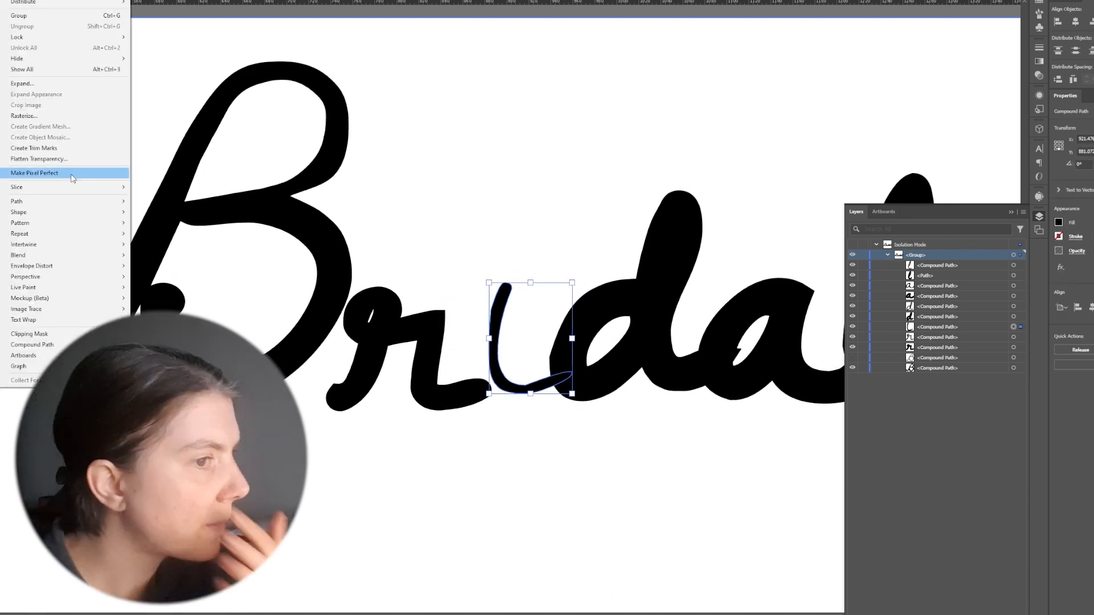
pyautogui.click(165, 235)
pyautogui.press('Return')
pyautogui.moveTo(500, 365); pyautogui.dragTo(488, 378)
# - Shorten the lower-left end of the inner r shape by deleting its end anchor points
pyautogui.scroll(3, 342, 393)
pyautogui.doubleClick(365, 399)
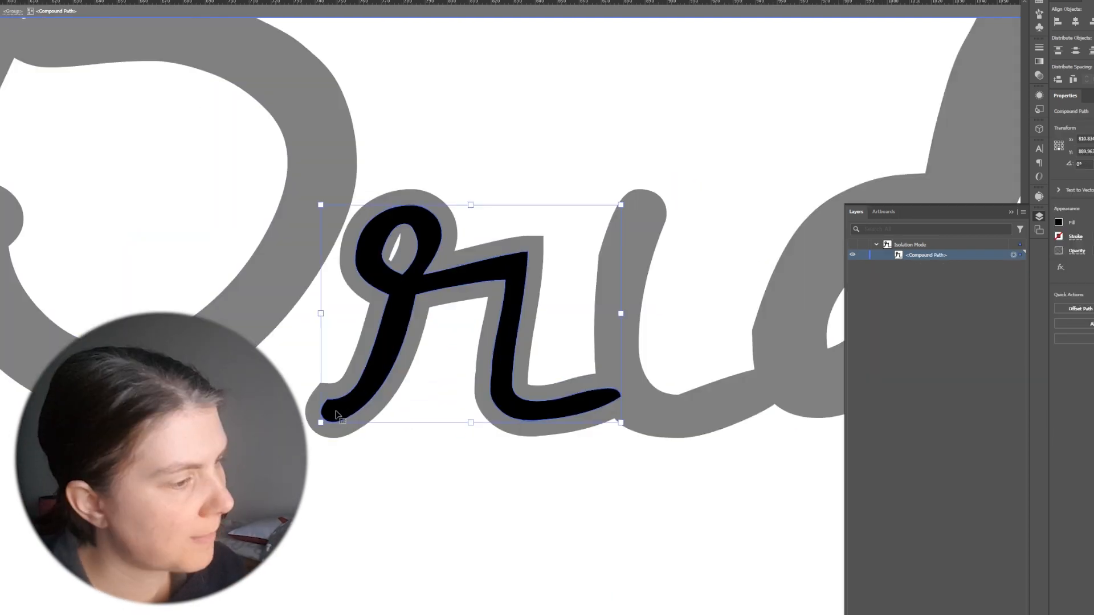
pyautogui.moveTo(338, 419); pyautogui.dragTo(361, 406)
pyautogui.scroll(3, 456, 394)
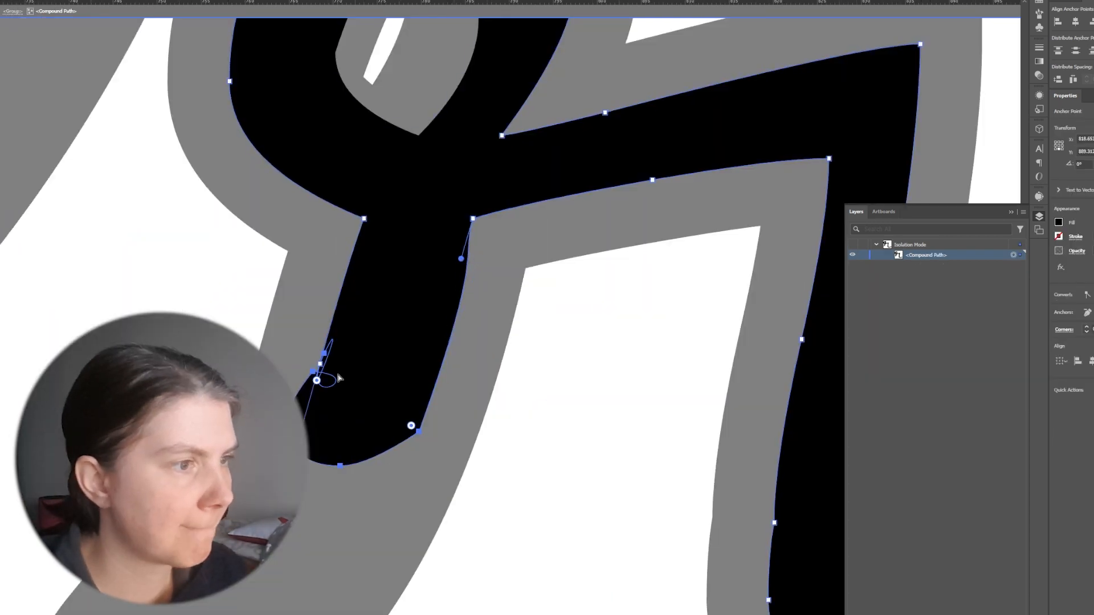
pyautogui.press('Delete')
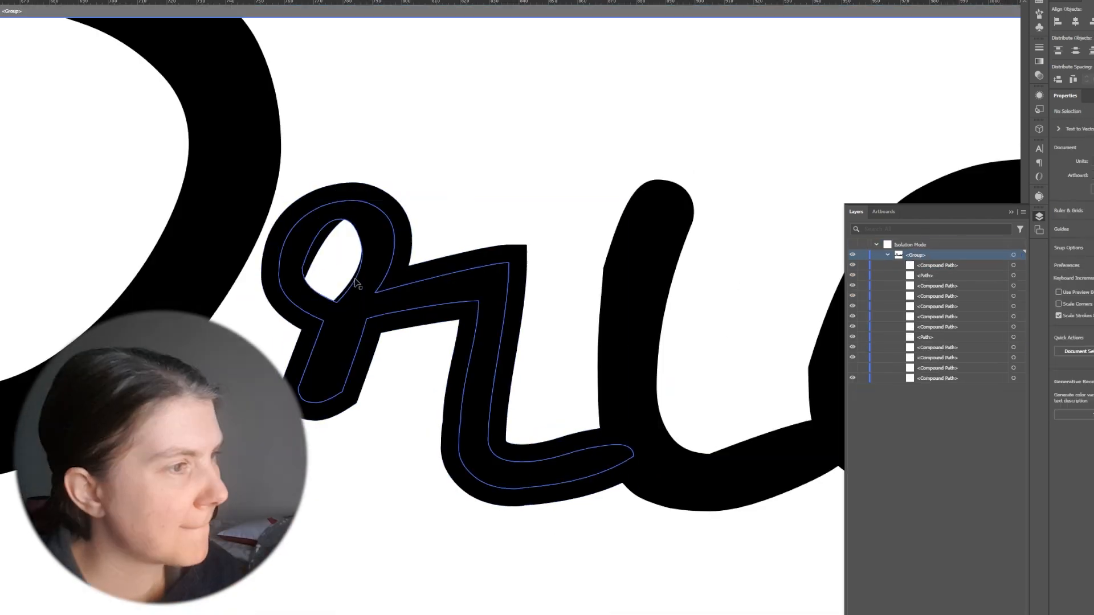
# - Refine the contour of the r's loop opening
pyautogui.moveTo(348, 287); pyautogui.dragTo(342, 281)
pyautogui.scroll(2, 322, 259)
pyautogui.moveTo(380, 161); pyautogui.dragTo(342, 183)
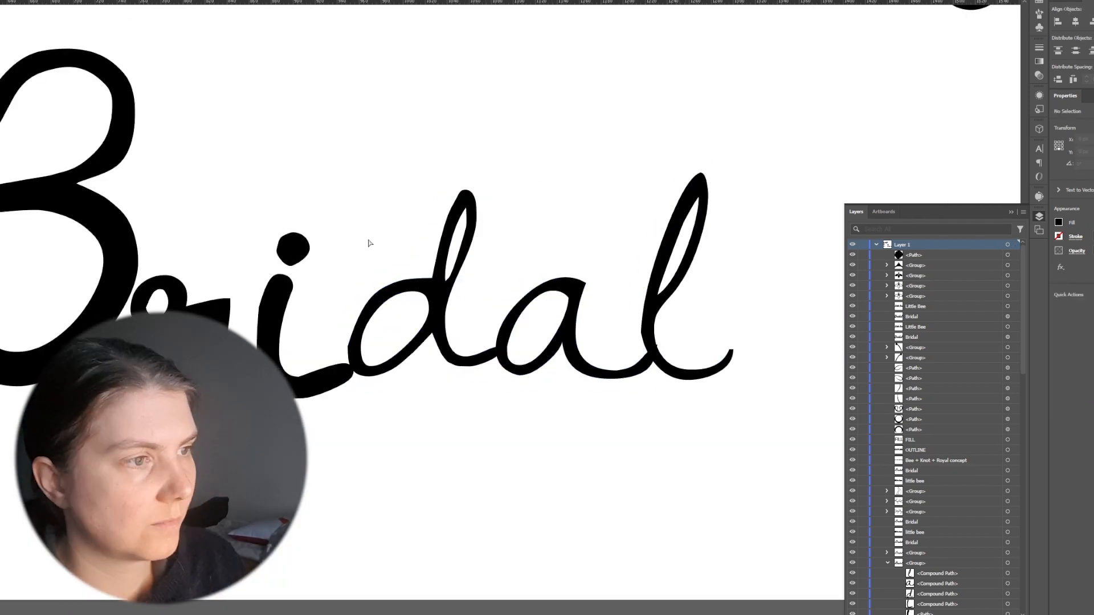
# - Thicken the d, a and l with an offset path and adjust the openings of the d and a
pyautogui.hotkey('alt', 'o')
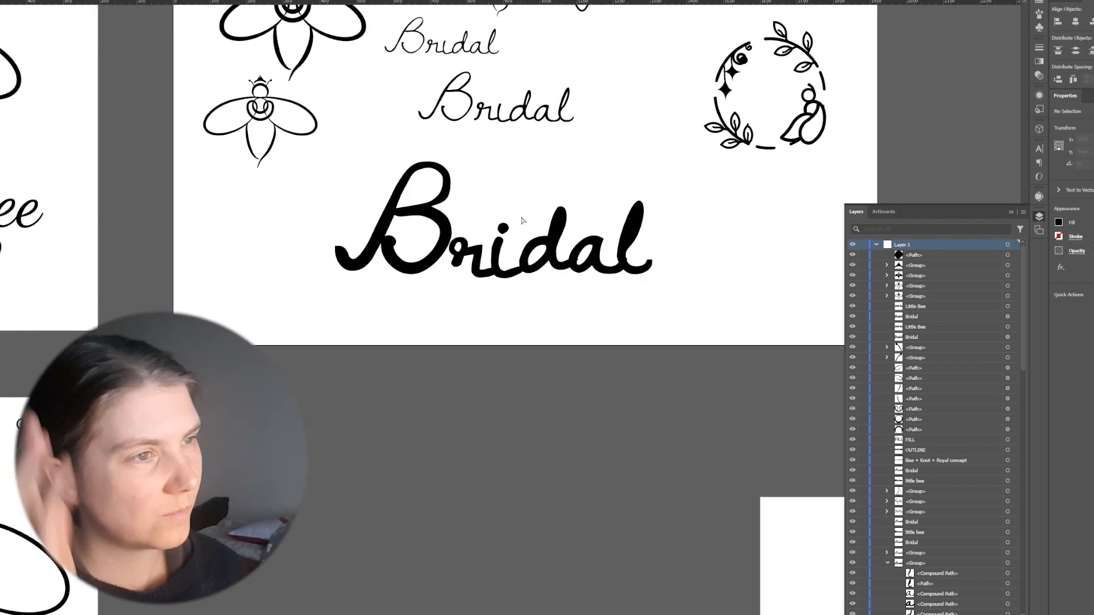
pyautogui.scroll(5, 513, 215)
pyautogui.click(525, 433)
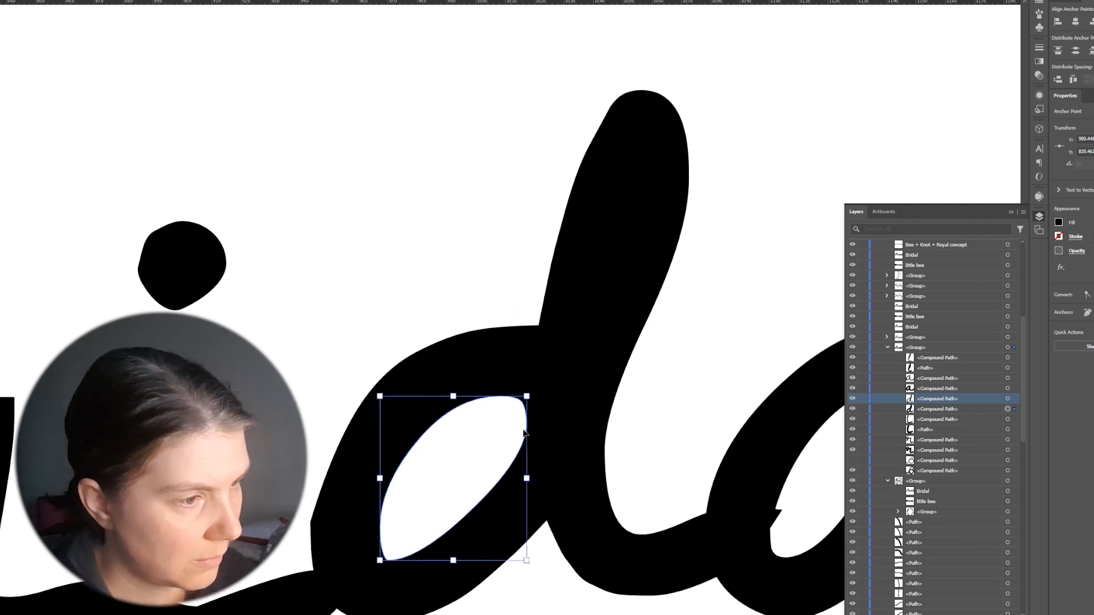
pyautogui.moveTo(527, 560); pyautogui.dragTo(559, 587)
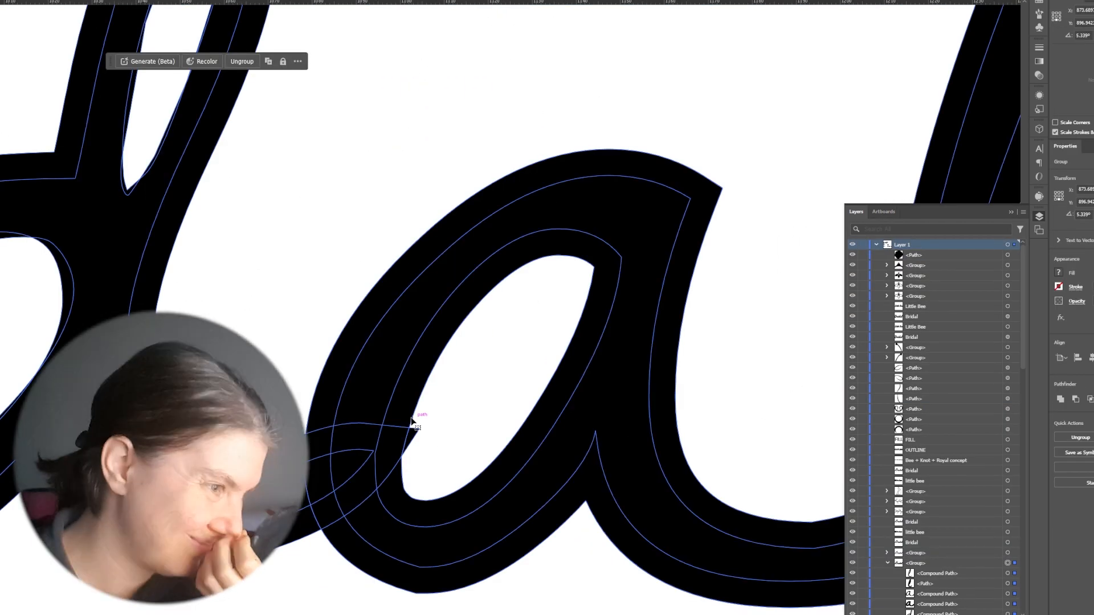
pyautogui.click(419, 428)
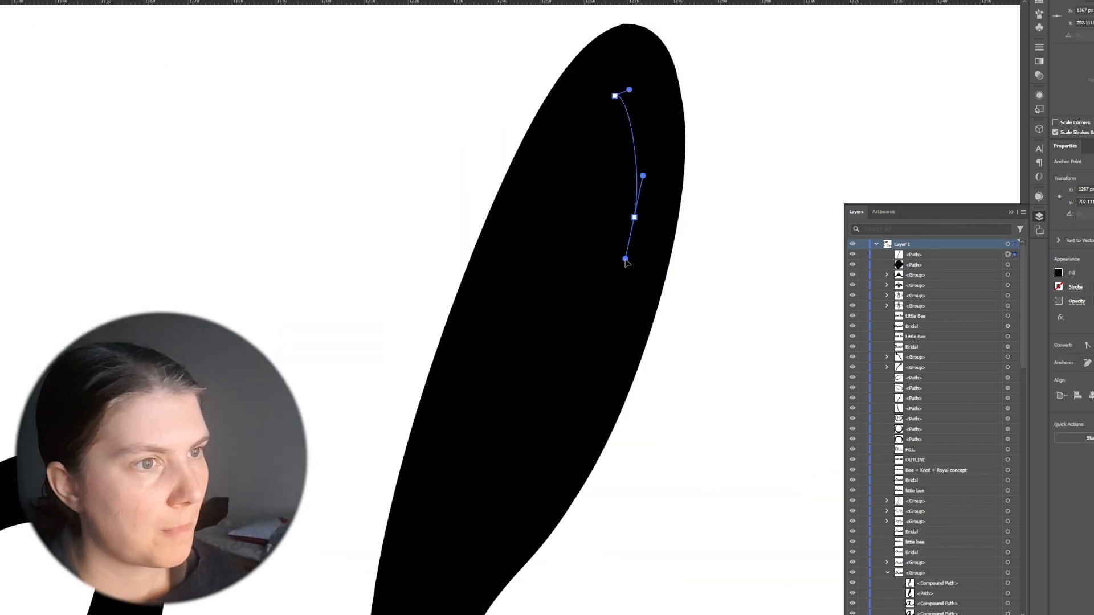
# - Draw a curved shape for the loop opening inside the tall stroke of the thickened l
pyautogui.moveTo(456, 528); pyautogui.dragTo(454, 546)
pyautogui.moveTo(634, 217); pyautogui.dragTo(625, 261)
pyautogui.moveTo(598, 348); pyautogui.dragTo(581, 387)
pyautogui.moveTo(540, 471); pyautogui.dragTo(535, 470)
pyautogui.moveTo(625, 261); pyautogui.dragTo(624, 251)
pyautogui.click(615, 96)
# - Replace the thin "Bridal" beneath "little bee" with the thickened lettering on the handmade concept artboards
pyautogui.scroll(-5, 614, 98)
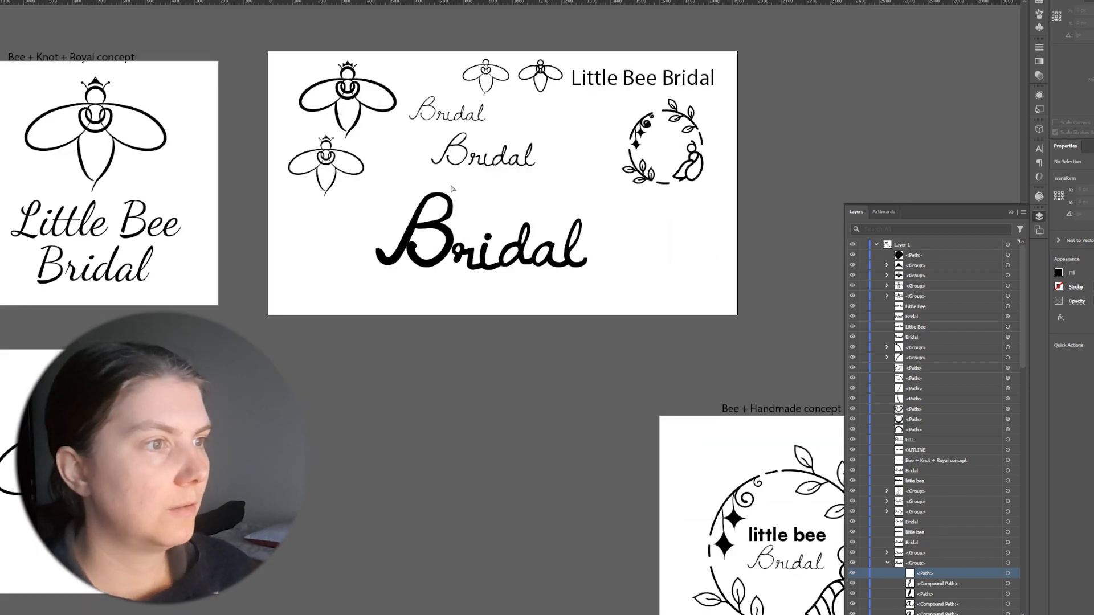
pyautogui.scroll(6, 405, 208)
pyautogui.scroll(-6, 385, 190)
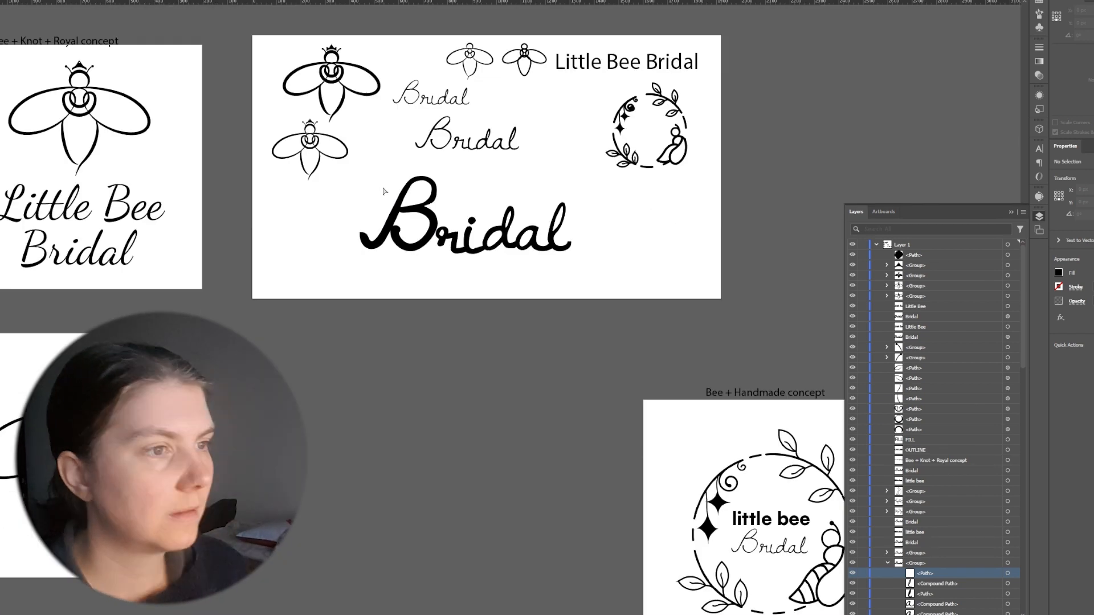
pyautogui.moveTo(588, 280); pyautogui.dragTo(587, 280)
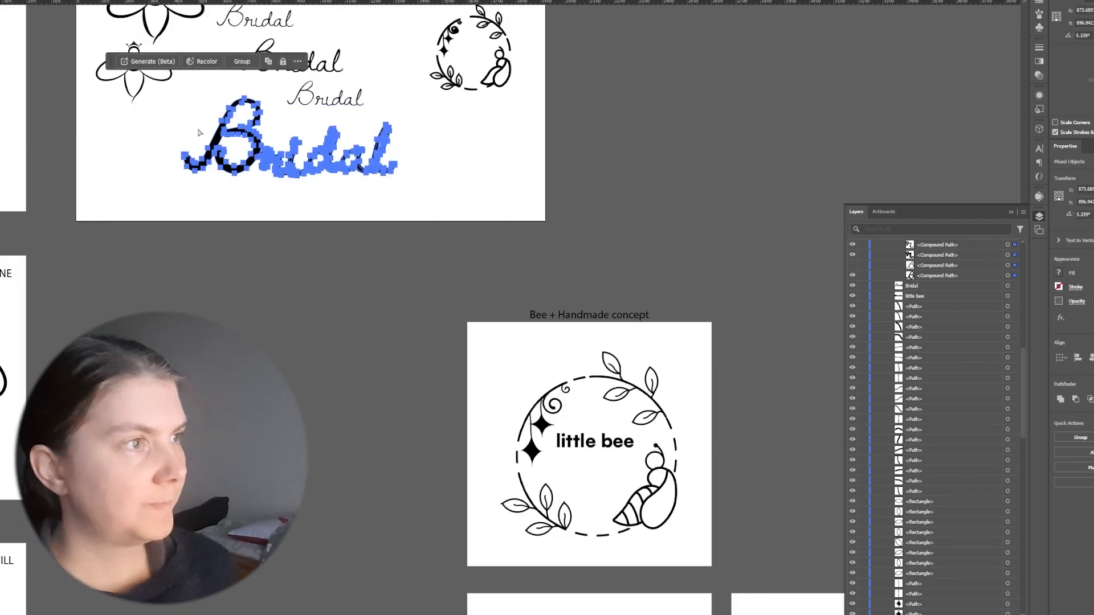
pyautogui.scroll(-3, 583, 479)
pyautogui.moveTo(505, 392); pyautogui.dragTo(754, 521)
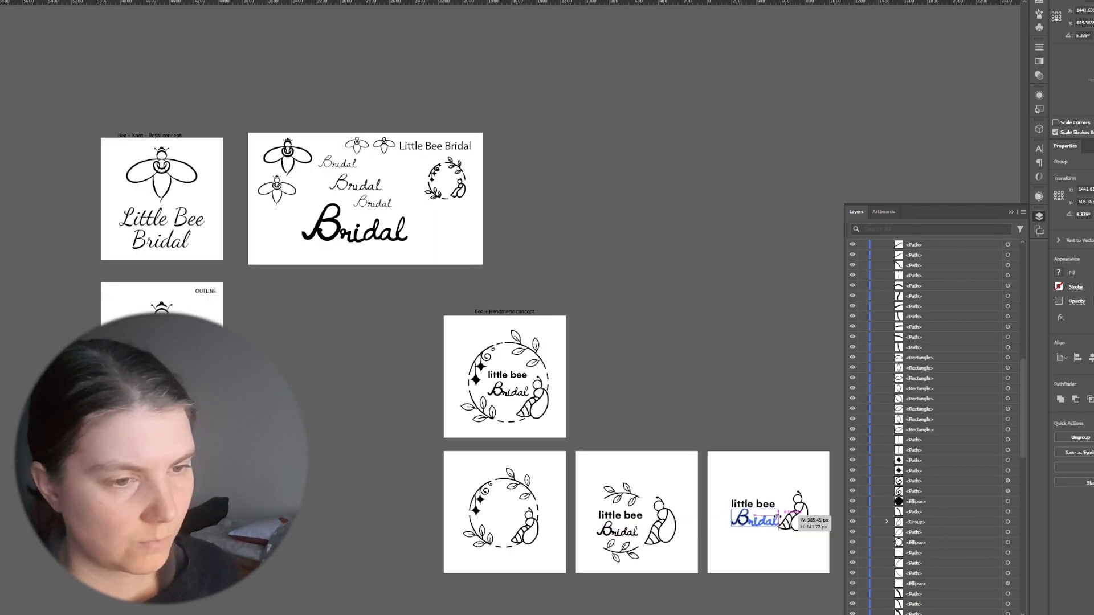
# - Fine-tune the lettering placement and move the upper leaf sprig down closer to "little bee" on the sprig concept
pyautogui.scroll(4, 798, 530)
pyautogui.click(784, 413)
pyautogui.moveTo(438, 507); pyautogui.dragTo(445, 507)
pyautogui.click(581, 359)
pyautogui.scroll(-3, 580, 359)
pyautogui.moveTo(516, 394); pyautogui.dragTo(512, 397)
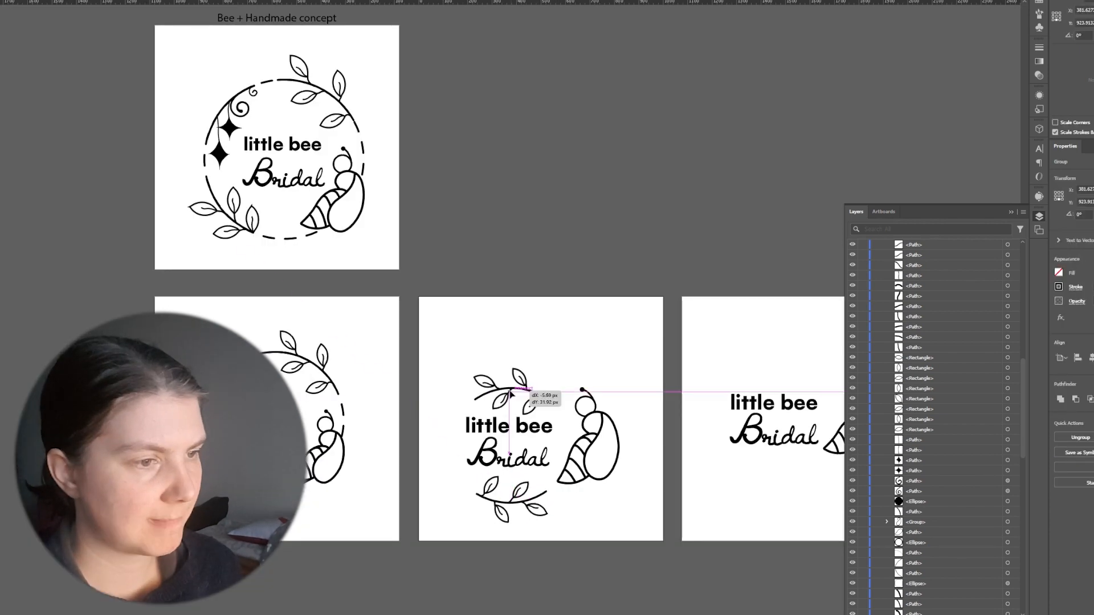
pyautogui.click(564, 379)
# - Shorten and round the four points of the upper hanging star in the wreath
pyautogui.scroll(6, 182, 97)
pyautogui.moveTo(499, 249); pyautogui.dragTo(500, 264)
pyautogui.scroll(3, 439, 313)
pyautogui.moveTo(386, 411); pyautogui.dragTo(388, 370)
pyautogui.moveTo(536, 263); pyautogui.dragTo(494, 260)
pyautogui.moveTo(229, 254); pyautogui.dragTo(288, 253)
pyautogui.scroll(5, 286, 253)
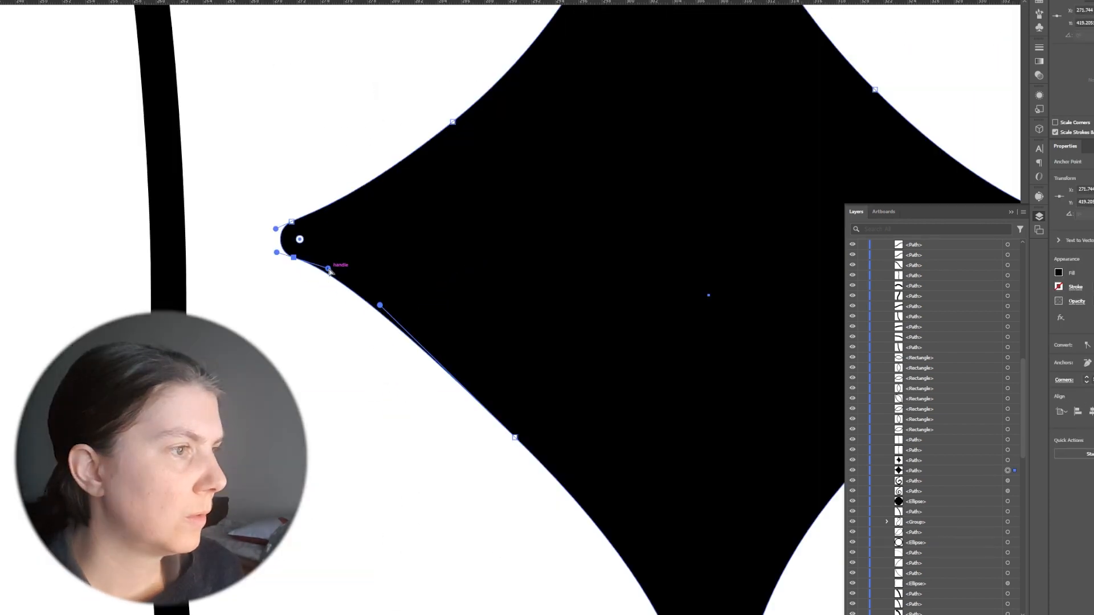
pyautogui.scroll(-7, 501, 420)
pyautogui.moveTo(518, 296); pyautogui.dragTo(521, 284)
pyautogui.scroll(4, 517, 409)
pyautogui.moveTo(388, 375)
pyautogui.mouseDown()
pyautogui.moveTo(401, 386)
pyautogui.moveTo(402, 360)
pyautogui.mouseUp()
pyautogui.moveTo(705, 377); pyautogui.dragTo(670, 375)
# - Pull in the sharp points of the lower hanging star to match the upper star
pyautogui.scroll(-4, 620, 377)
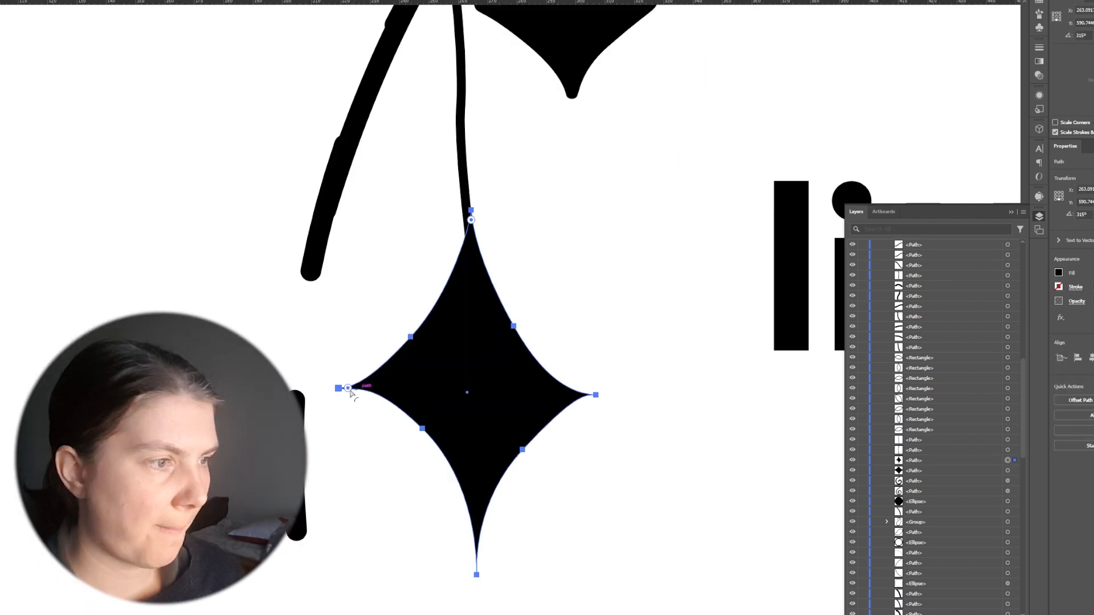
pyautogui.moveTo(338, 387); pyautogui.dragTo(371, 385)
pyautogui.moveTo(472, 212); pyautogui.dragTo(471, 248)
pyautogui.moveTo(594, 394); pyautogui.dragTo(579, 393)
pyautogui.moveTo(477, 578); pyautogui.dragTo(433, 445)
# - Reposition the lower star and curve its hanging line from the wreath into the star's top point
pyautogui.scroll(-4, 459, 515)
pyautogui.click(429, 371)
pyautogui.moveTo(442, 493)
pyautogui.mouseDown()
pyautogui.moveTo(441, 468)
pyautogui.moveTo(462, 467)
pyautogui.mouseUp()
pyautogui.click(428, 370)
pyautogui.moveTo(433, 444); pyautogui.dragTo(456, 443)
pyautogui.moveTo(439, 385); pyautogui.dragTo(449, 400)
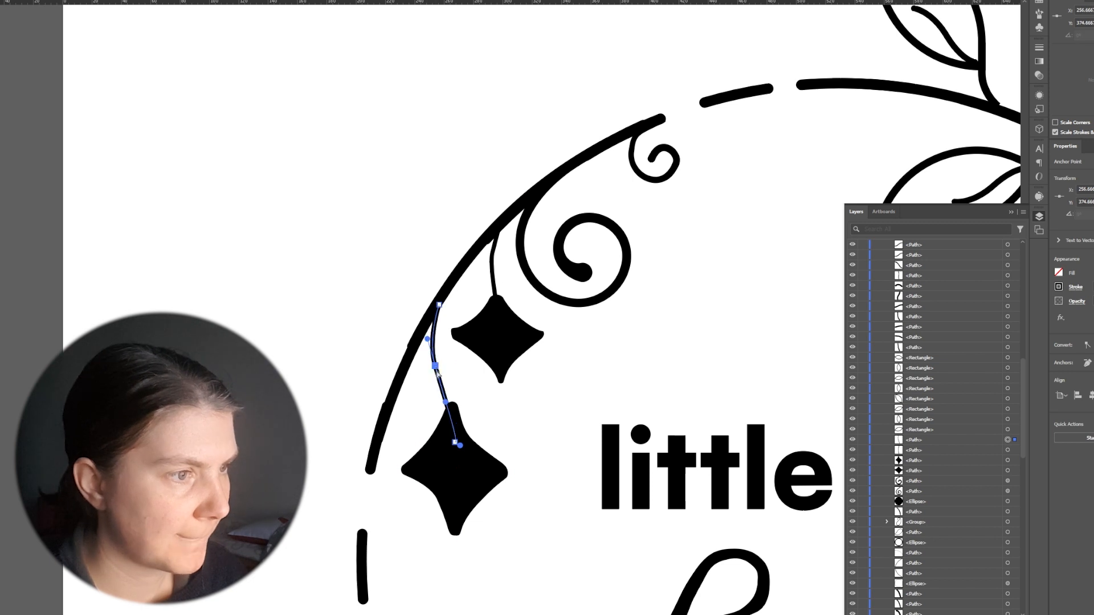
# - Draw a vertical white 3 px line through the lower star with a width profile tapered at both ends
pyautogui.scroll(3, 616, 510)
pyautogui.press('\\')
pyautogui.moveTo(369, 370); pyautogui.dragTo(374, 533)
pyautogui.click(1040, 47)
pyautogui.click(1059, 286)
pyautogui.click(966, 323)
pyautogui.press('v')
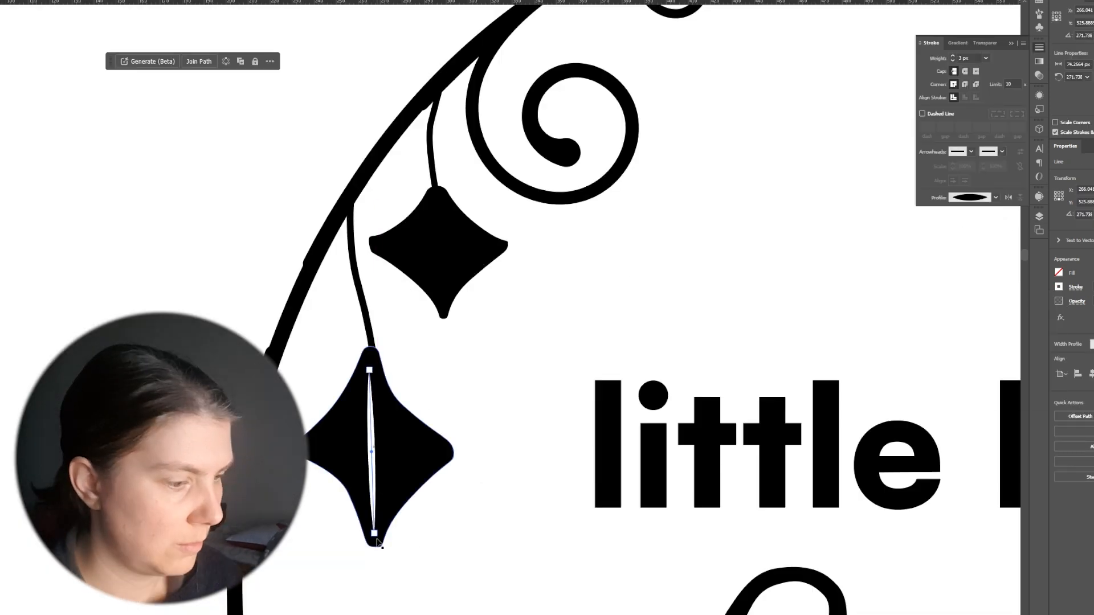
# - Add a crossing copy of the white line on the lower star and copy the resized pair onto the upper star
pyautogui.click(381, 554)
pyautogui.click(373, 463)
pyautogui.press('F7')
pyautogui.moveTo(364, 538); pyautogui.dragTo(433, 449)
pyautogui.keyDown('shift'); pyautogui.click(374, 469); pyautogui.keyUp('shift')
pyautogui.moveTo(373, 469); pyautogui.dragTo(443, 267)
pyautogui.moveTo(503, 332); pyautogui.dragTo(483, 303)
pyautogui.moveTo(454, 262); pyautogui.dragTo(458, 260)
pyautogui.moveTo(446, 263); pyautogui.dragTo(443, 266)
# - Select the stars' white highlight lines together and move them as a set
pyautogui.click(374, 469)
pyautogui.keyDown('shift'); pyautogui.click(397, 449); pyautogui.keyUp('shift')
pyautogui.scroll(-5, 411, 360)
pyautogui.moveTo(497, 420); pyautogui.dragTo(513, 265)
pyautogui.keyDown('shift'); pyautogui.click(495, 377); pyautogui.keyUp('shift')
pyautogui.click(651, 300)
pyautogui.scroll(-4, 653, 300)
pyautogui.hotkey('shift', 'o')
pyautogui.press('Escape')
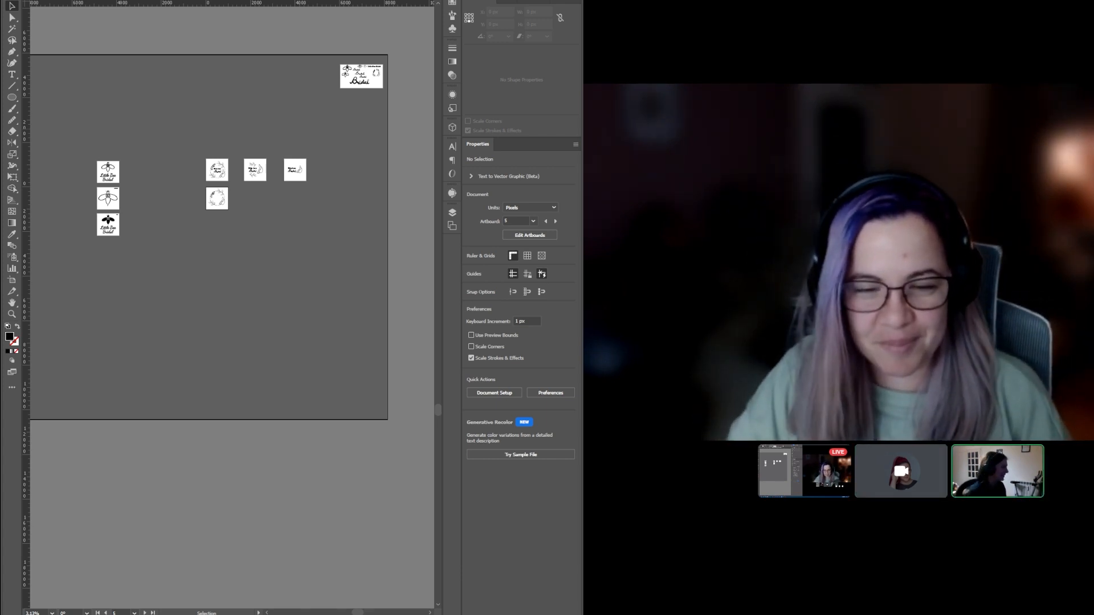
# - Examine the Little Bee Bridal bee concepts, including the crown and knot details and the FILL version
pyautogui.scroll(6, 110, 127)
pyautogui.moveTo(149, 339); pyautogui.dragTo(337, 232)
pyautogui.scroll(2, 283, 360)
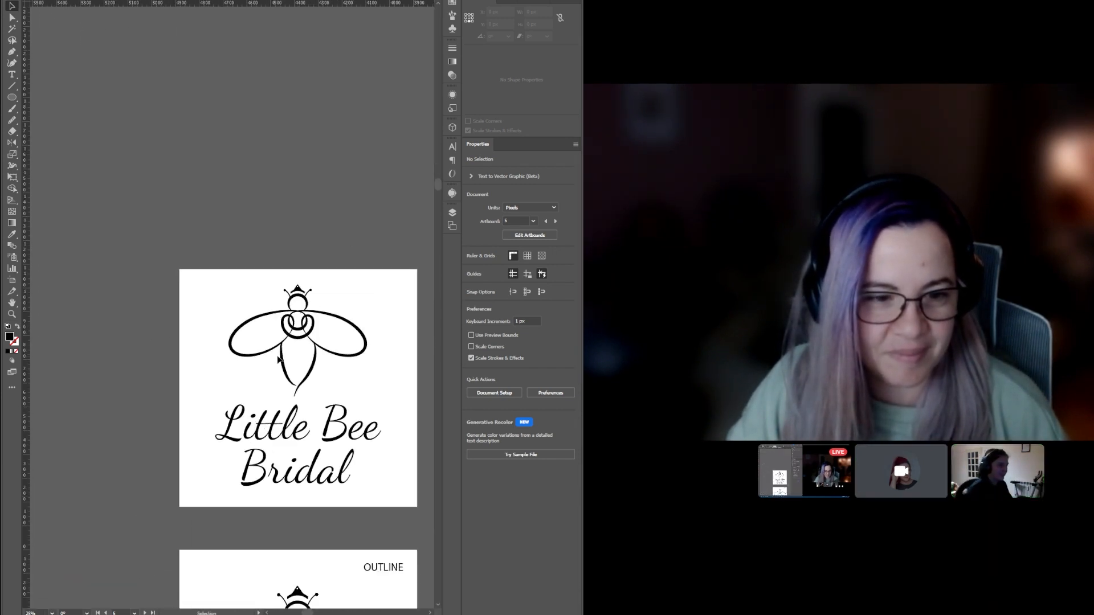
pyautogui.moveTo(330, 368); pyautogui.dragTo(257, 347)
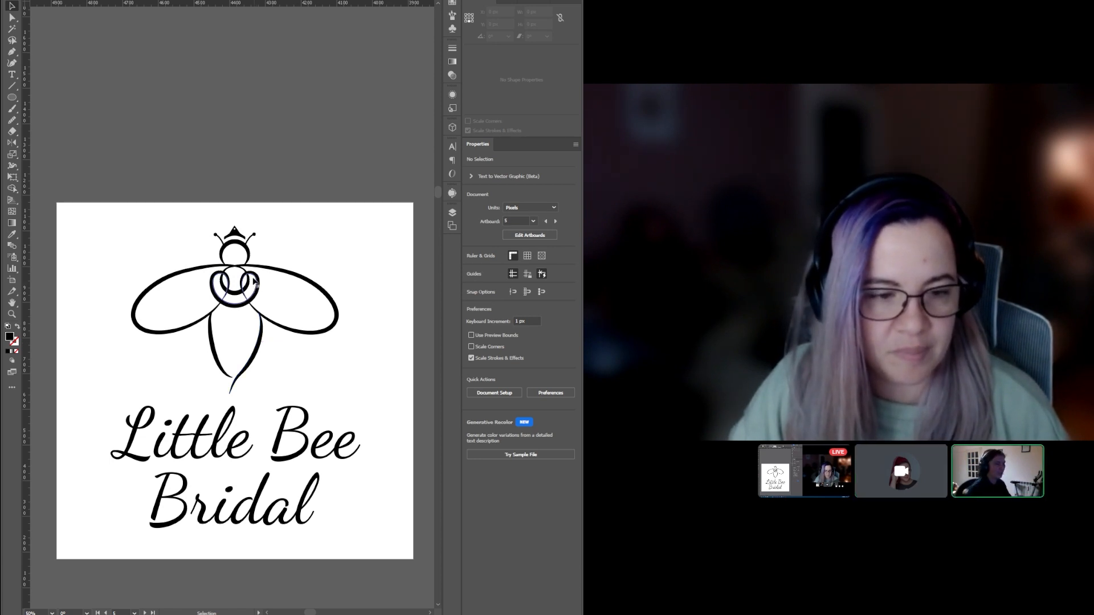
pyautogui.scroll(3, 254, 236)
pyautogui.click(278, 240)
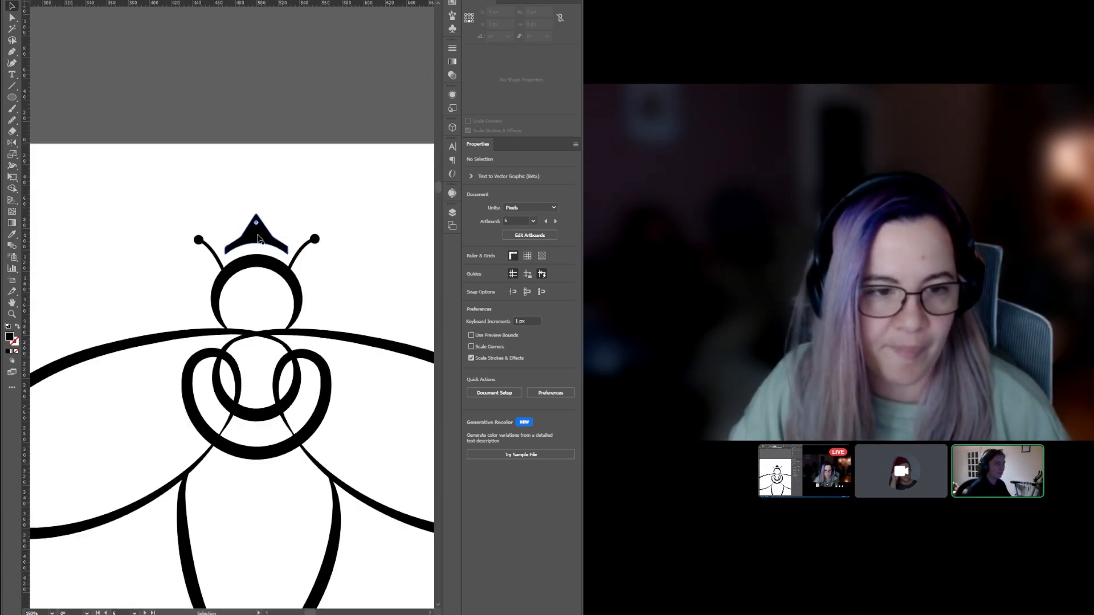
pyautogui.click(337, 215)
pyautogui.scroll(-2, 296, 162)
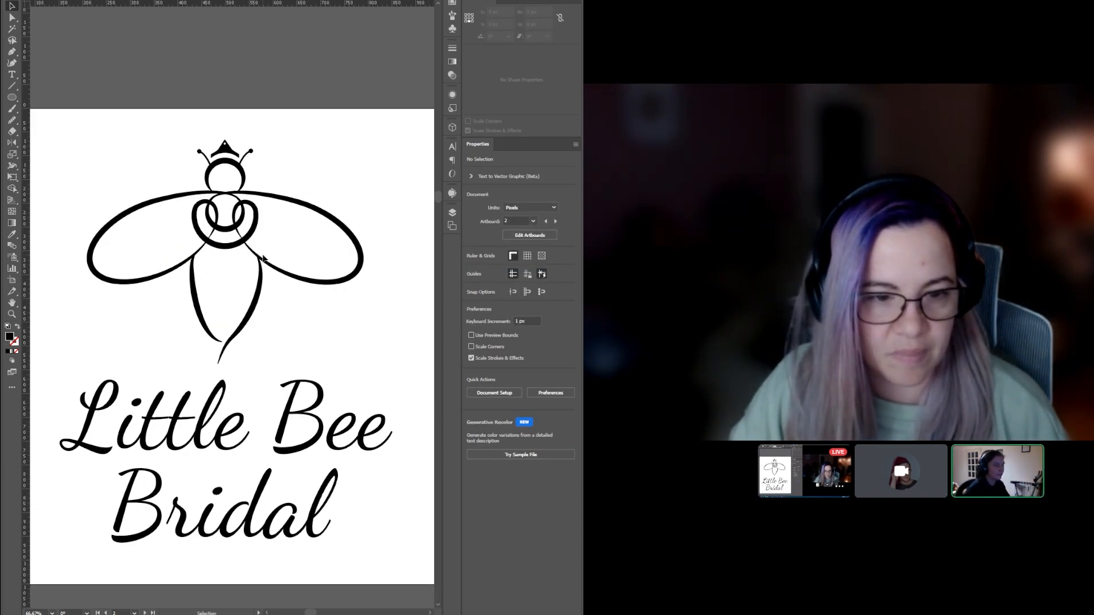
pyautogui.scroll(-1, 265, 256)
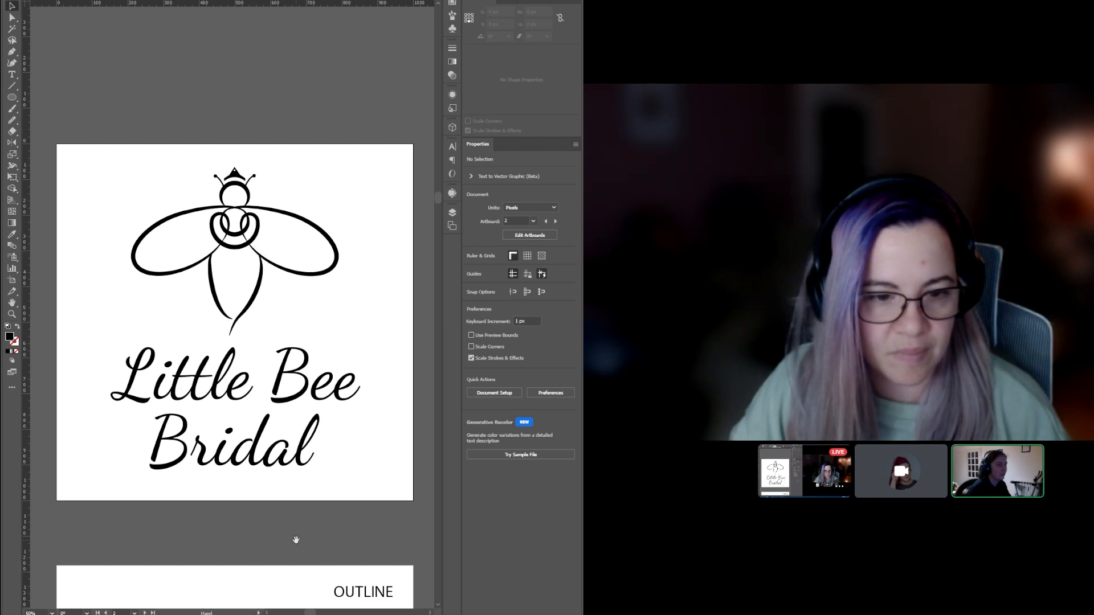
pyautogui.moveTo(296, 539); pyautogui.dragTo(290, 160)
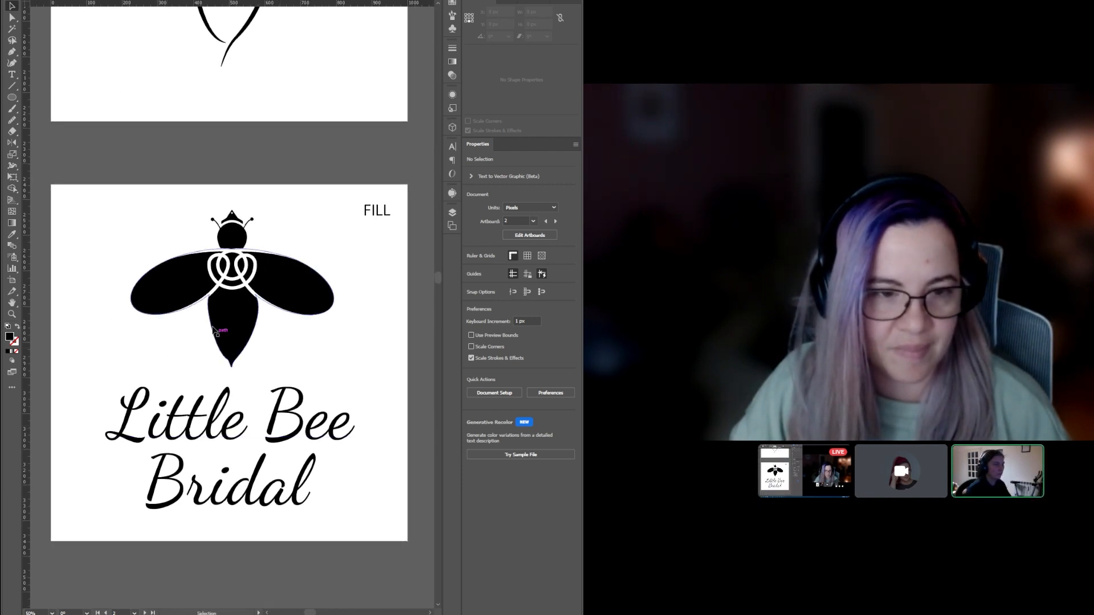
pyautogui.scroll(1, 219, 310)
pyautogui.scroll(1, 219, 309)
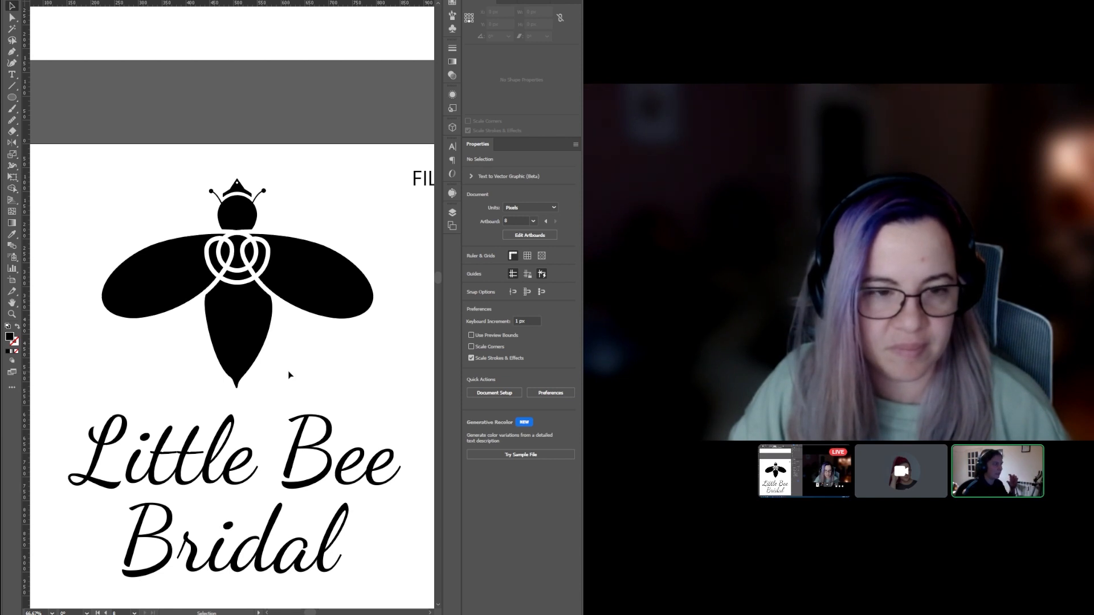
# - Compare the outline bee artboard with the filled Little Bee Bridal version
pyautogui.moveTo(267, 82); pyautogui.dragTo(299, 408)
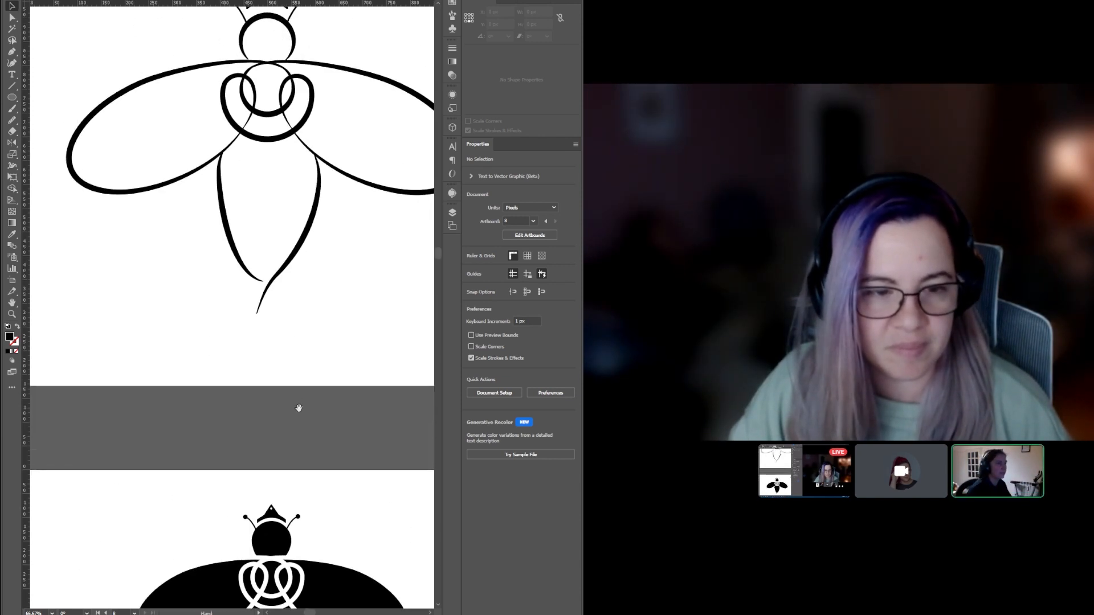
pyautogui.scroll(2, 303, 53)
pyautogui.scroll(-2, 255, 170)
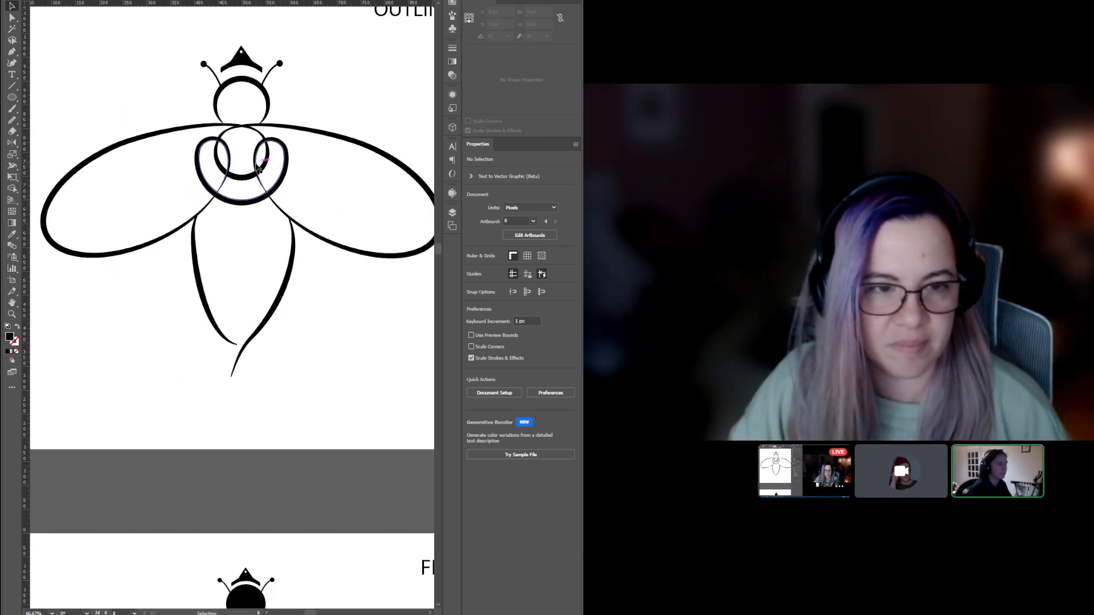
pyautogui.moveTo(292, 371); pyautogui.dragTo(307, 166)
pyautogui.moveTo(270, 421); pyautogui.dragTo(279, 216)
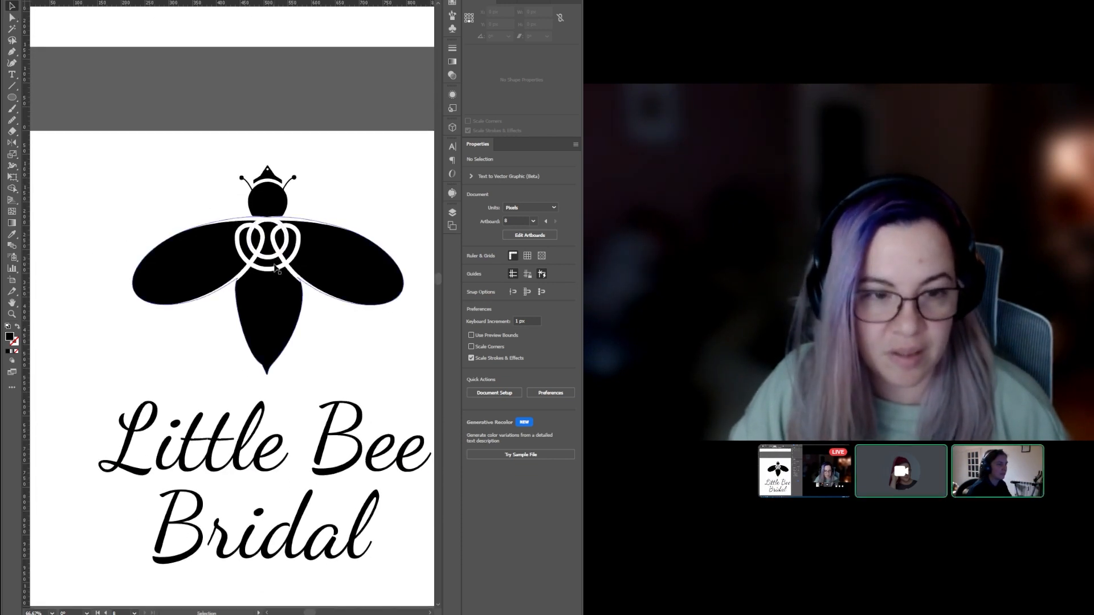
pyautogui.scroll(2, 283, 247)
pyautogui.scroll(-3, 283, 246)
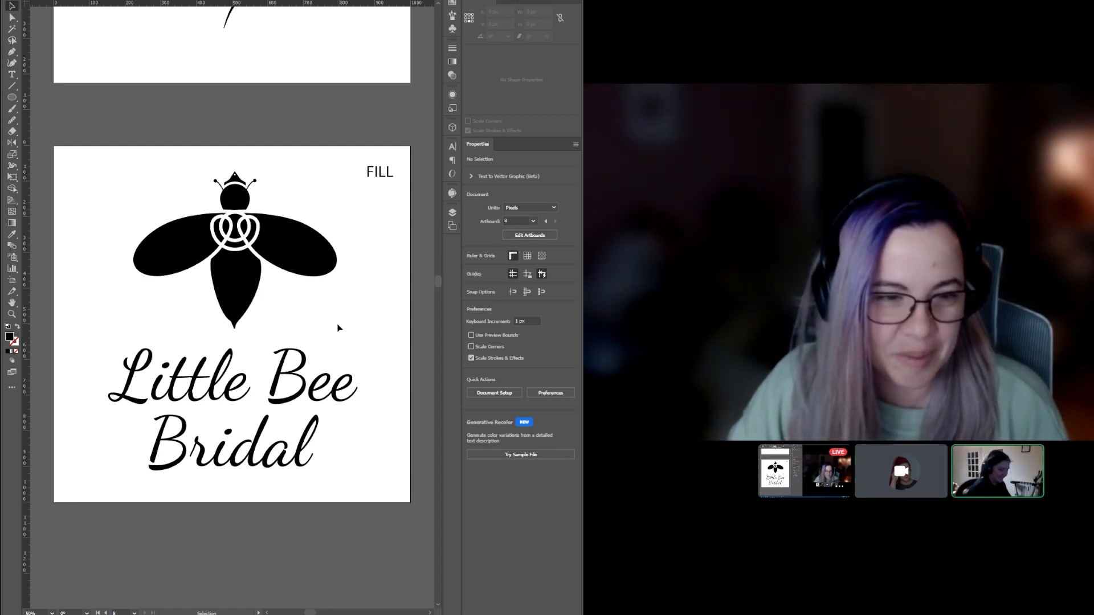
# - Examine the wreath logo up close, focusing on its thickened Bridal lettering
pyautogui.scroll(-4, 338, 328)
pyautogui.moveTo(399, 199); pyautogui.dragTo(174, 318)
pyautogui.moveTo(325, 232); pyautogui.dragTo(380, 280)
pyautogui.scroll(1, 295, 259)
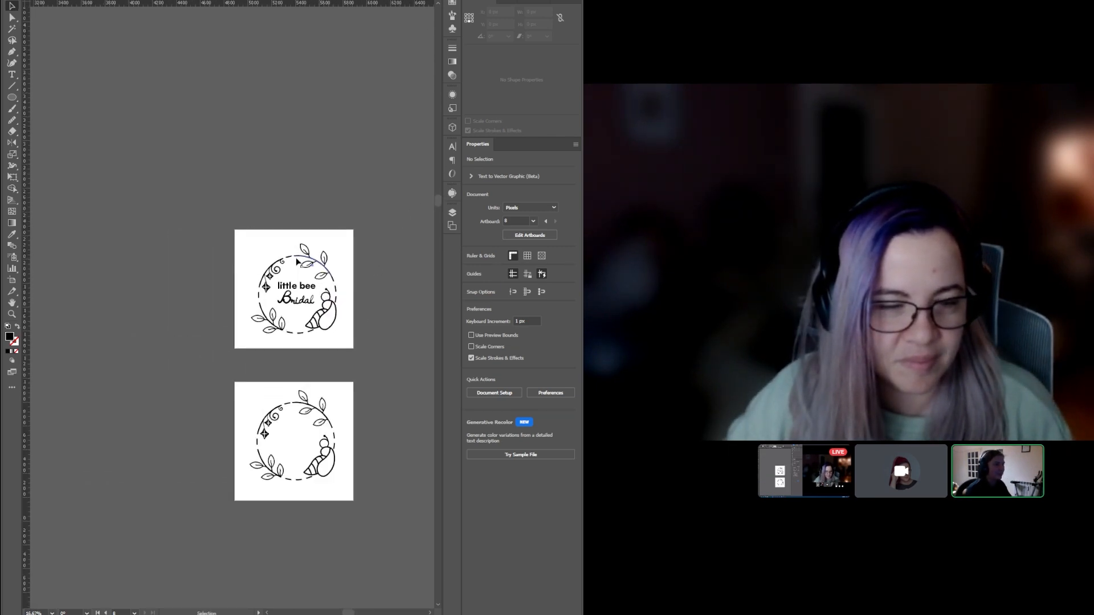
pyautogui.scroll(3, 297, 262)
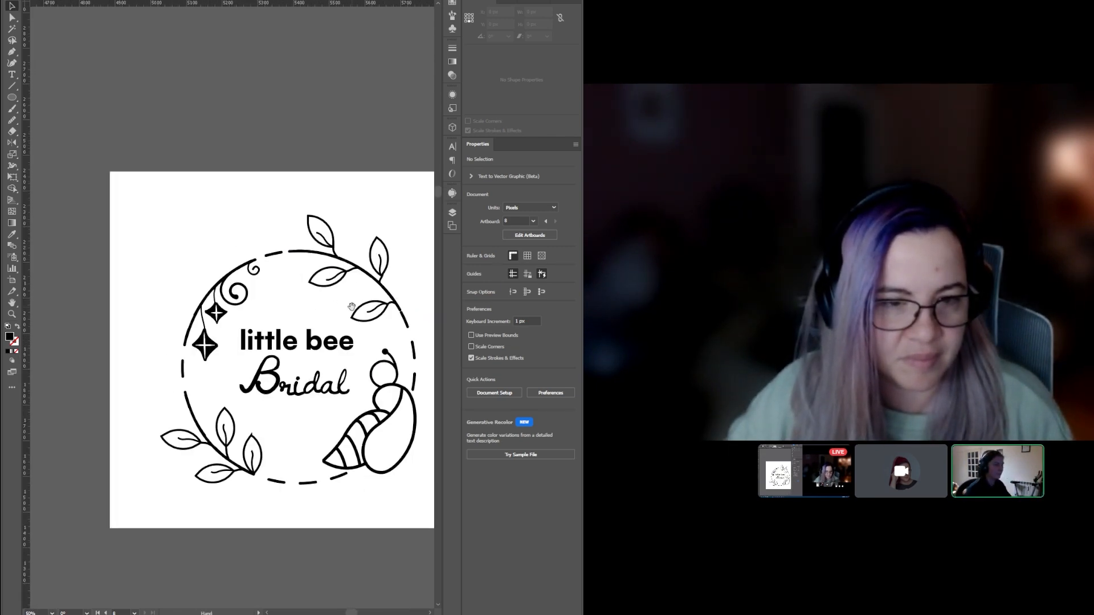
pyautogui.moveTo(352, 307); pyautogui.dragTo(286, 294)
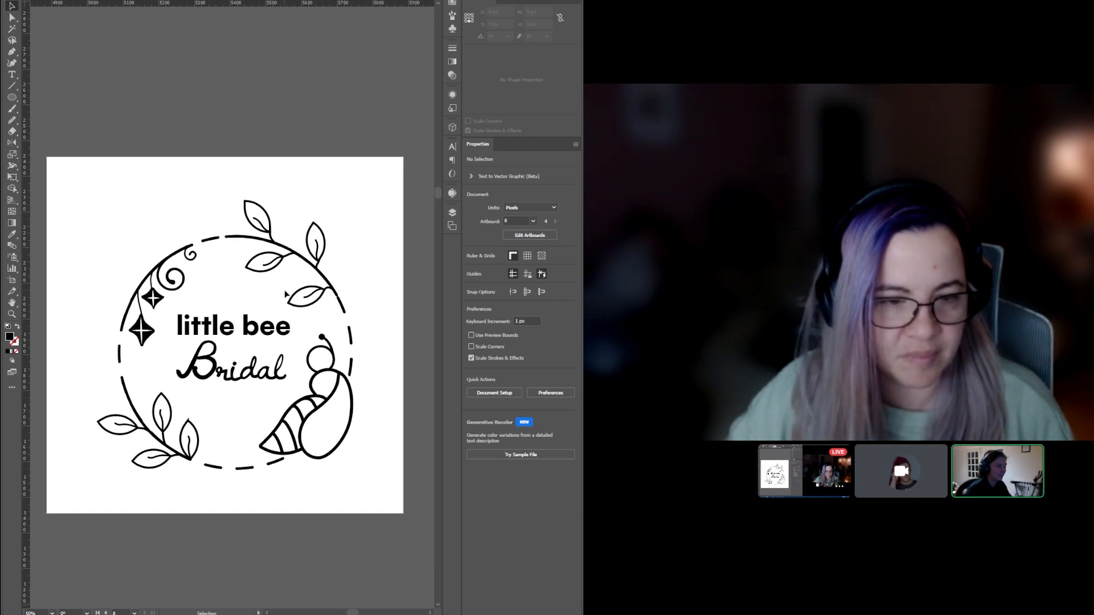
pyautogui.click(210, 369)
pyautogui.scroll(1, 182, 371)
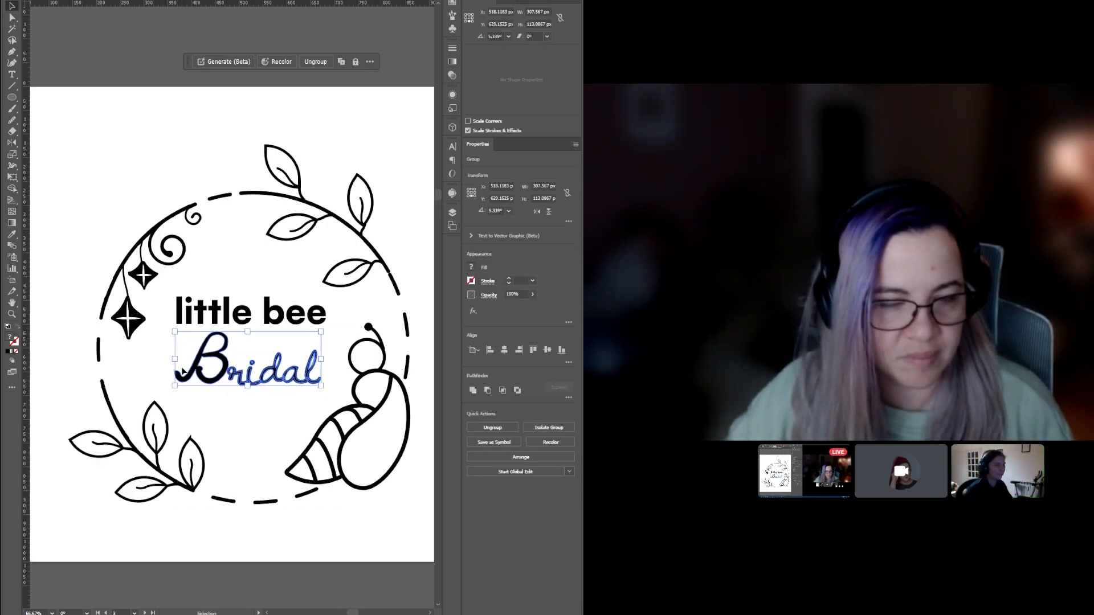
pyautogui.click(412, 238)
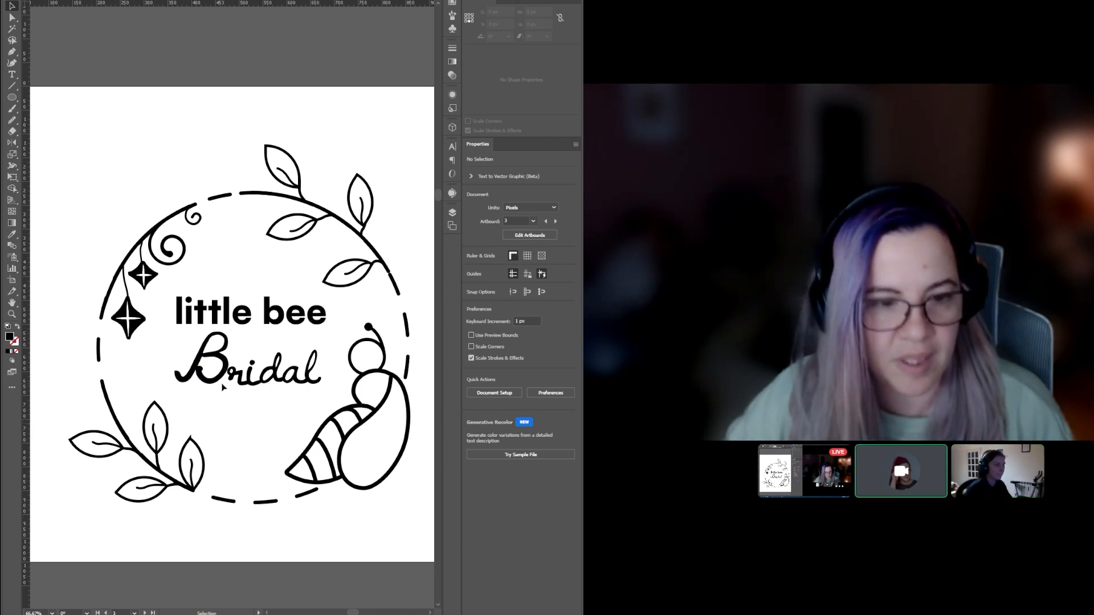
pyautogui.scroll(1, 228, 386)
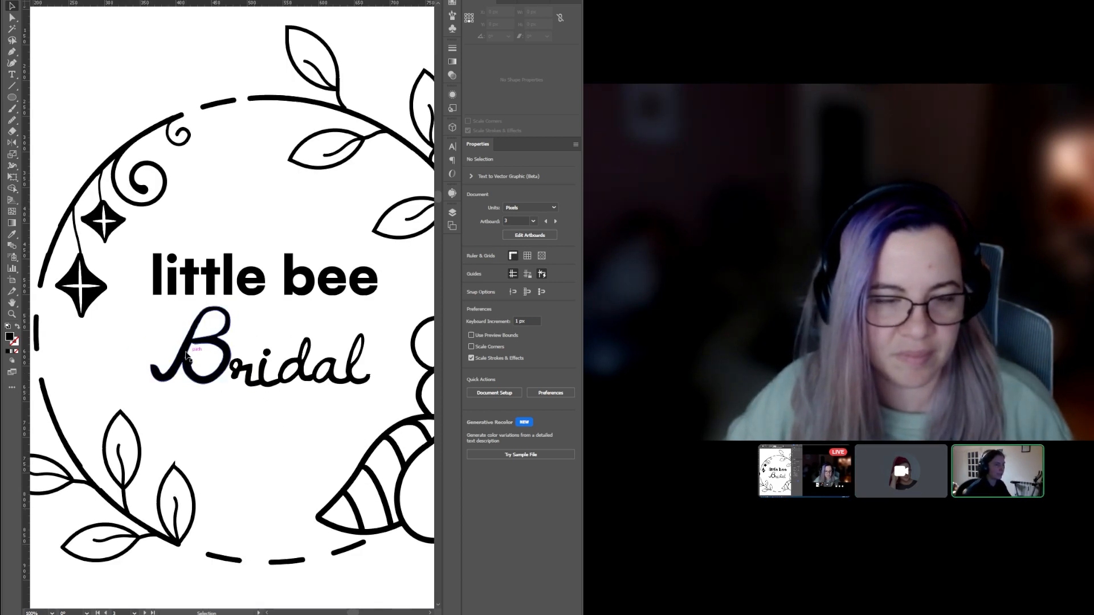
pyautogui.scroll(1, 190, 356)
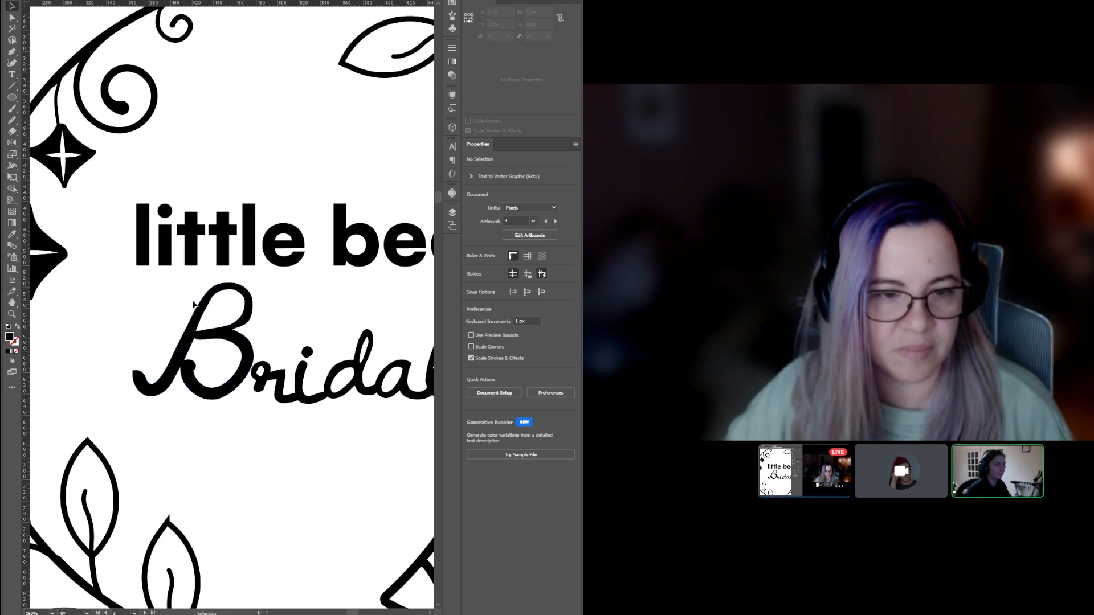
# - Compare the wreath logo's Bridal lettering with the thin original lettering above the artboard, especially how the letters connect
pyautogui.scroll(-4, 173, 376)
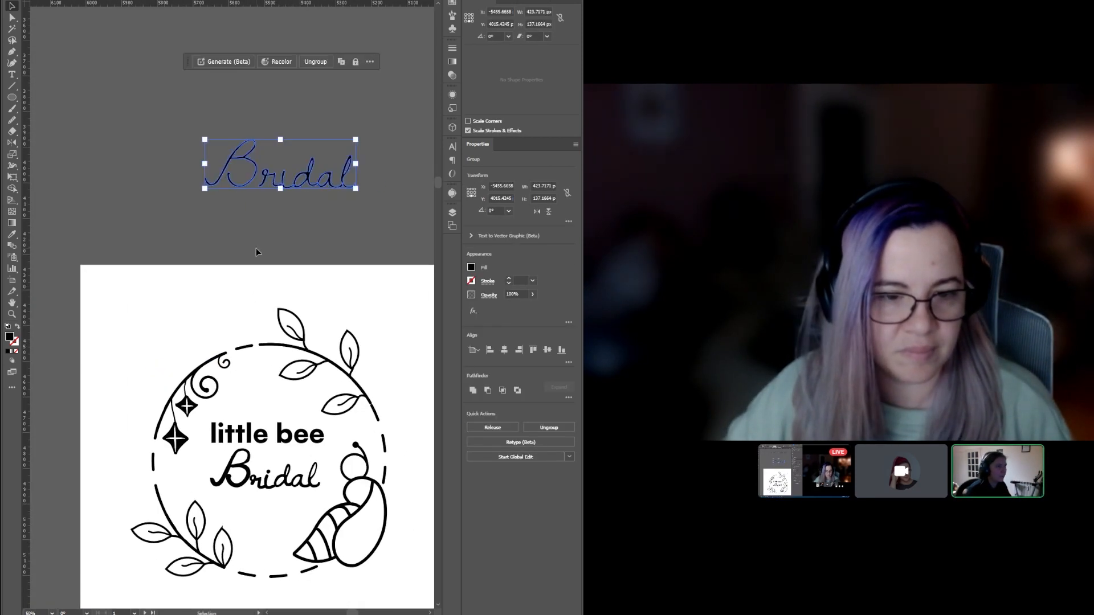
pyautogui.click(256, 248)
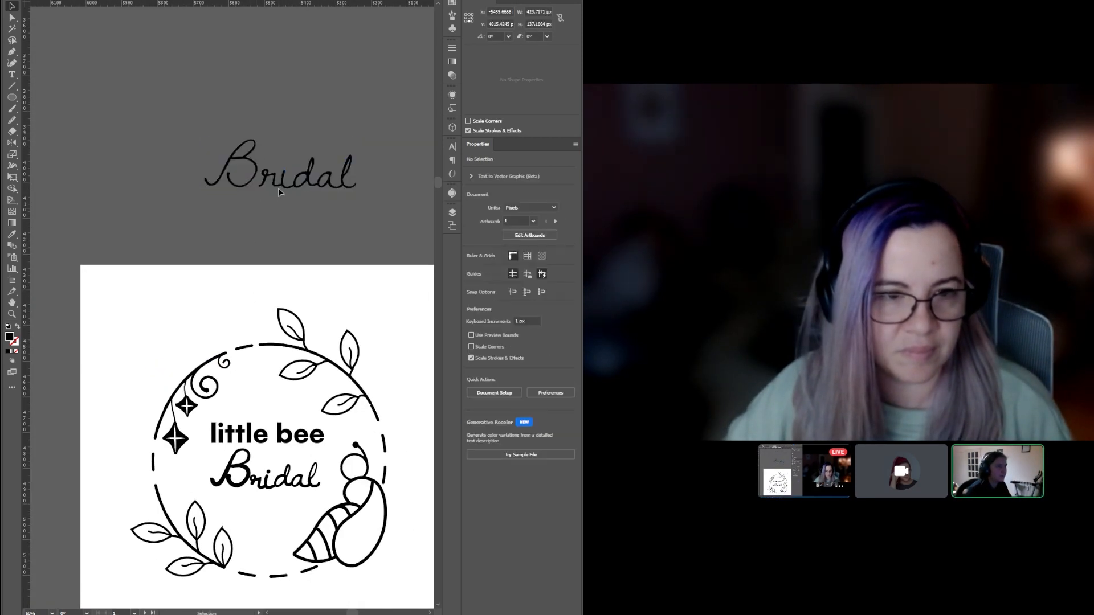
pyautogui.moveTo(345, 229); pyautogui.dragTo(323, 171)
pyautogui.scroll(1, 226, 431)
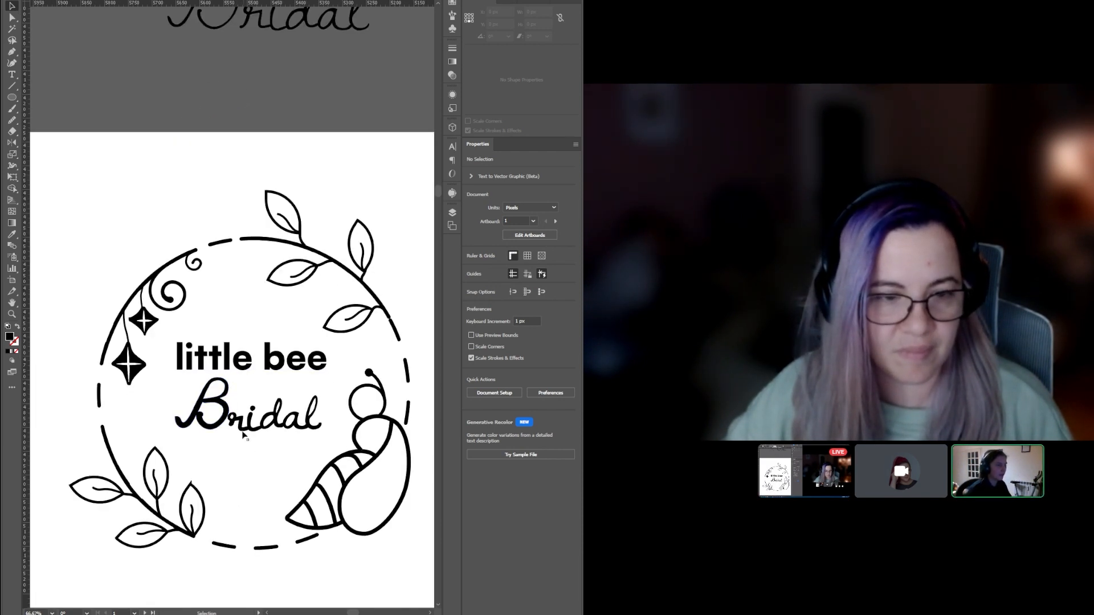
pyautogui.scroll(1, 243, 434)
pyautogui.scroll(-1, 230, 432)
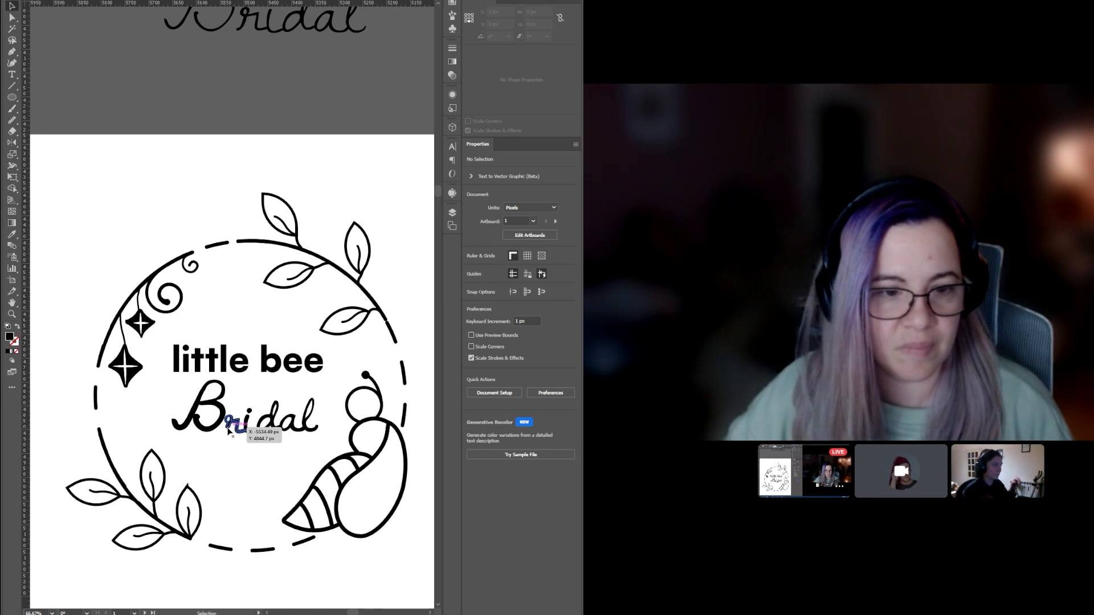
pyautogui.scroll(2, 236, 130)
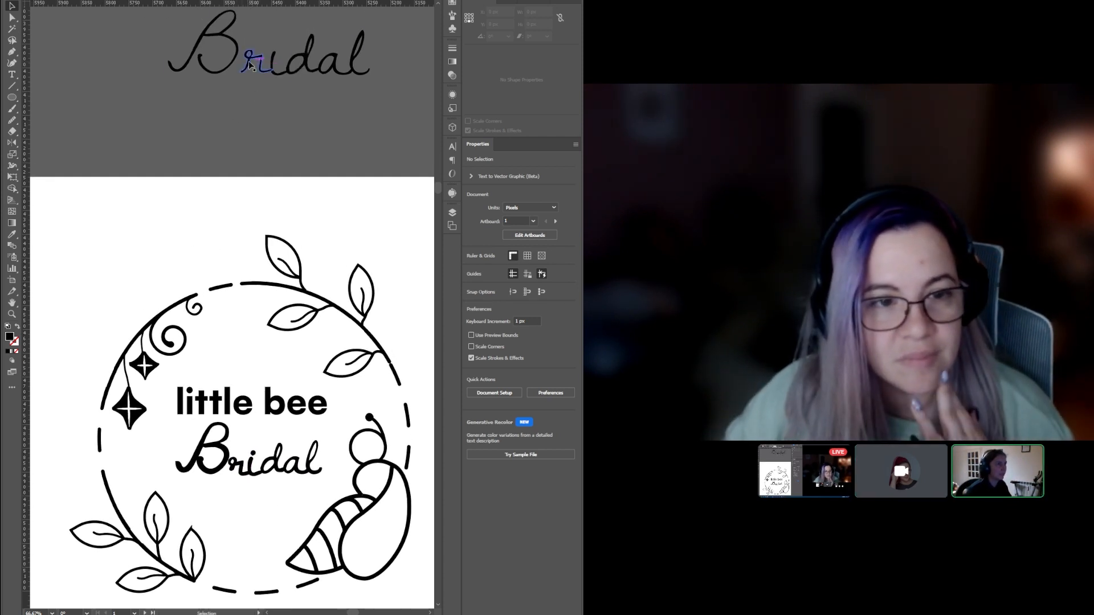
pyautogui.click(257, 68)
pyautogui.click(260, 92)
pyautogui.scroll(-2, 277, 234)
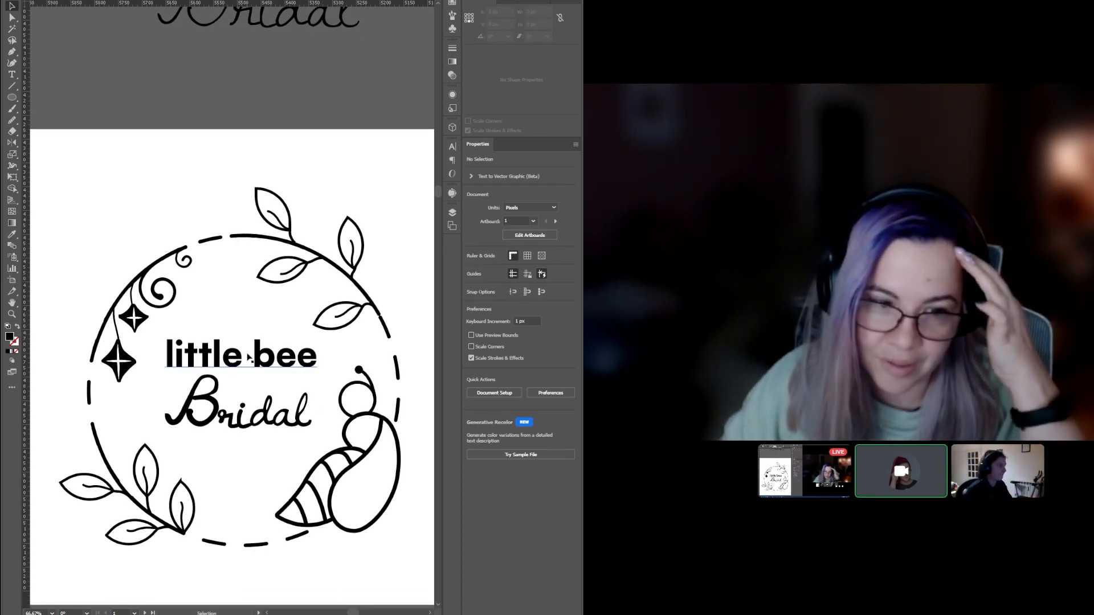
pyautogui.scroll(1, 242, 420)
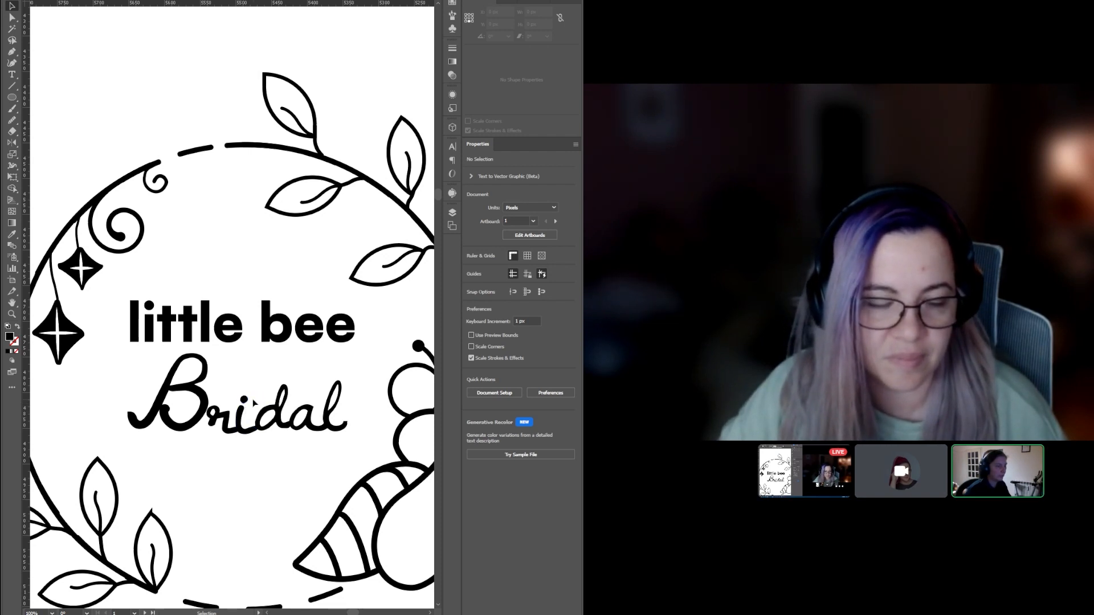
pyautogui.scroll(-1, 264, 404)
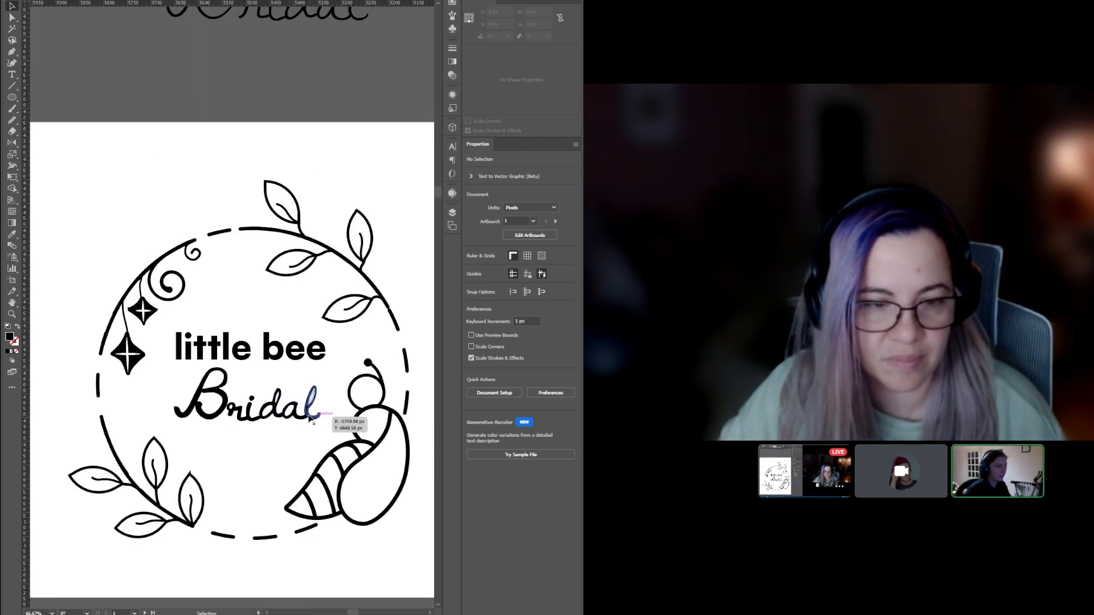
pyautogui.click(281, 431)
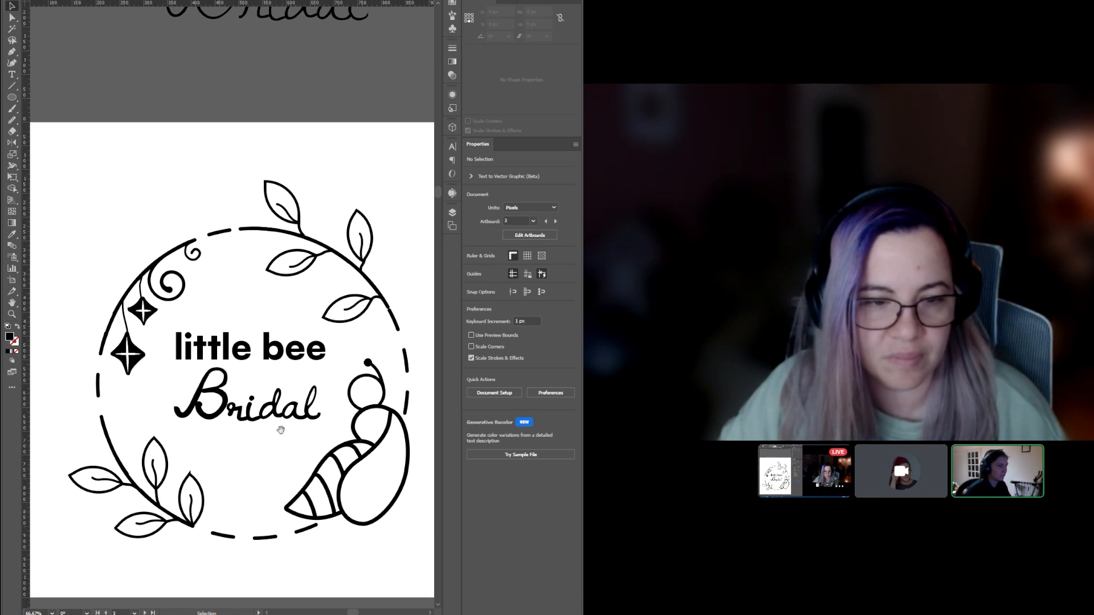
pyautogui.moveTo(273, 300); pyautogui.dragTo(271, 323)
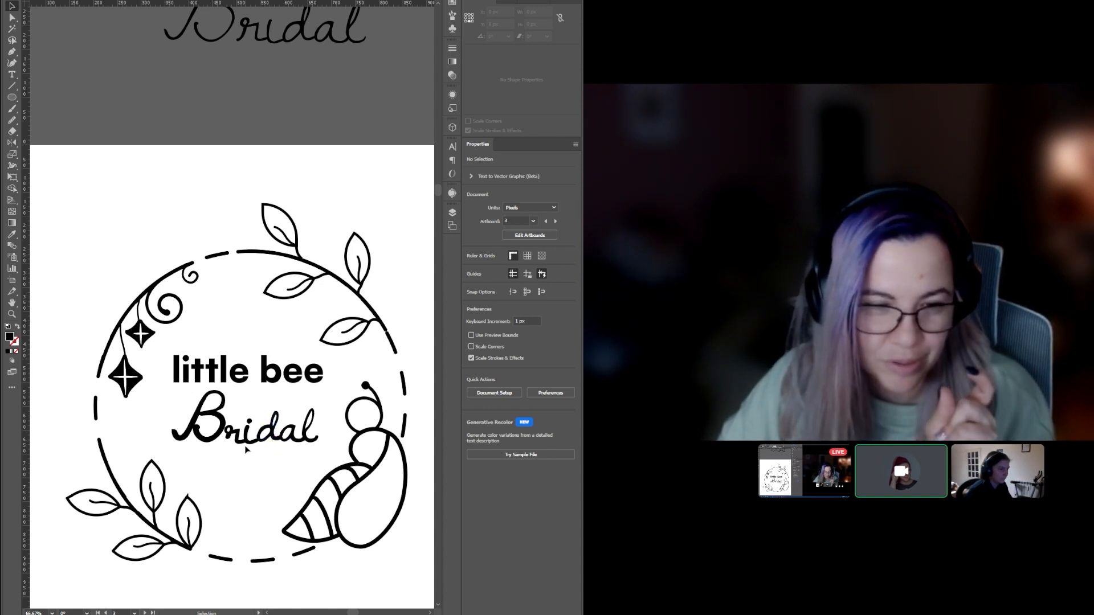
# - Nudge the letters "dal" of the wreath logo's Bridal lettering closer to the "i"
pyautogui.scroll(2, 263, 453)
pyautogui.click(227, 370)
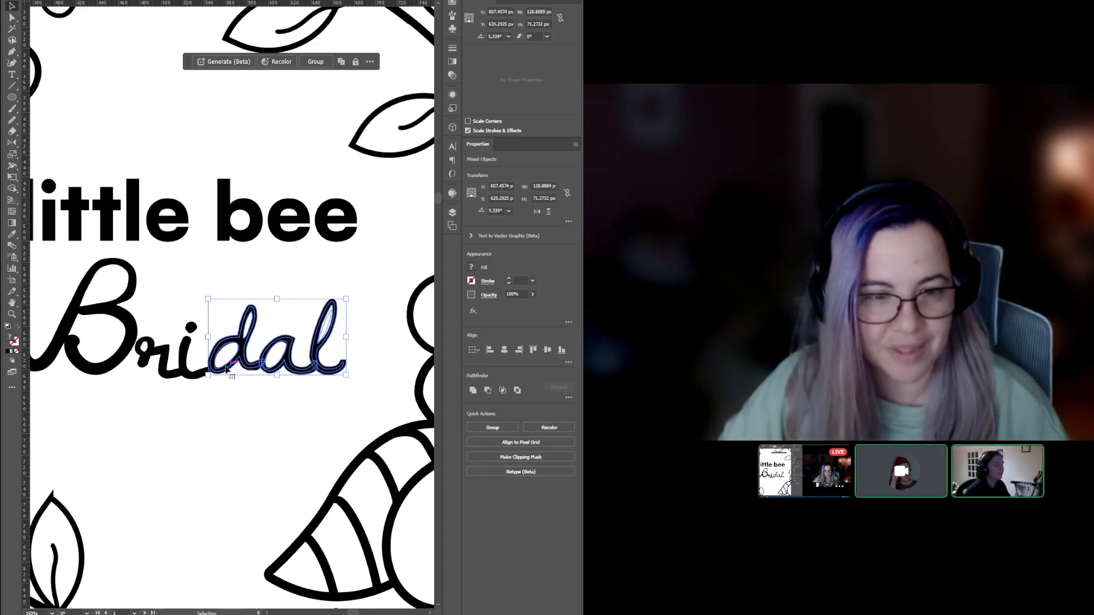
pyautogui.press('Right')
pyautogui.press('Right')
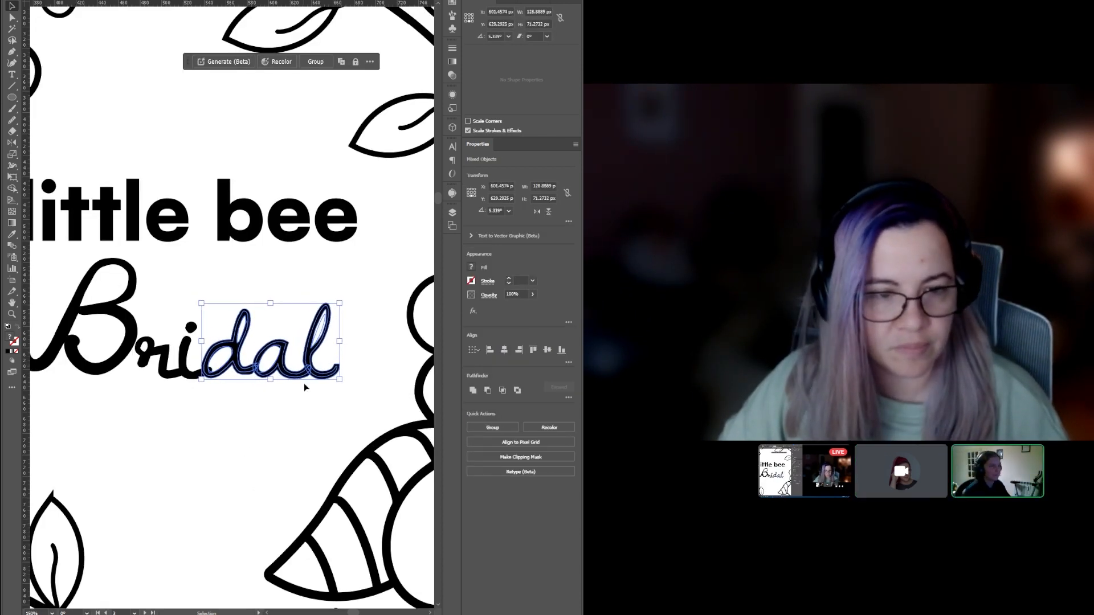
pyautogui.click(307, 387)
# - Review the wreath logo as a whole, checking the adjusted Bridal lettering and the lower star
pyautogui.scroll(-3, 346, 340)
pyautogui.scroll(2, 296, 341)
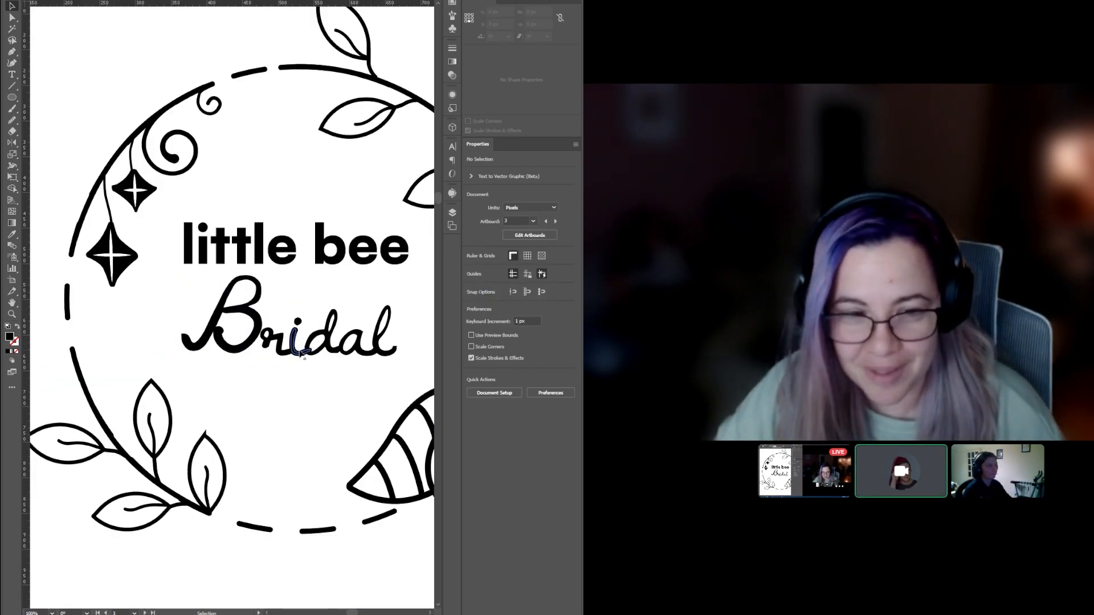
pyautogui.scroll(-1, 276, 375)
pyautogui.moveTo(284, 399); pyautogui.dragTo(257, 396)
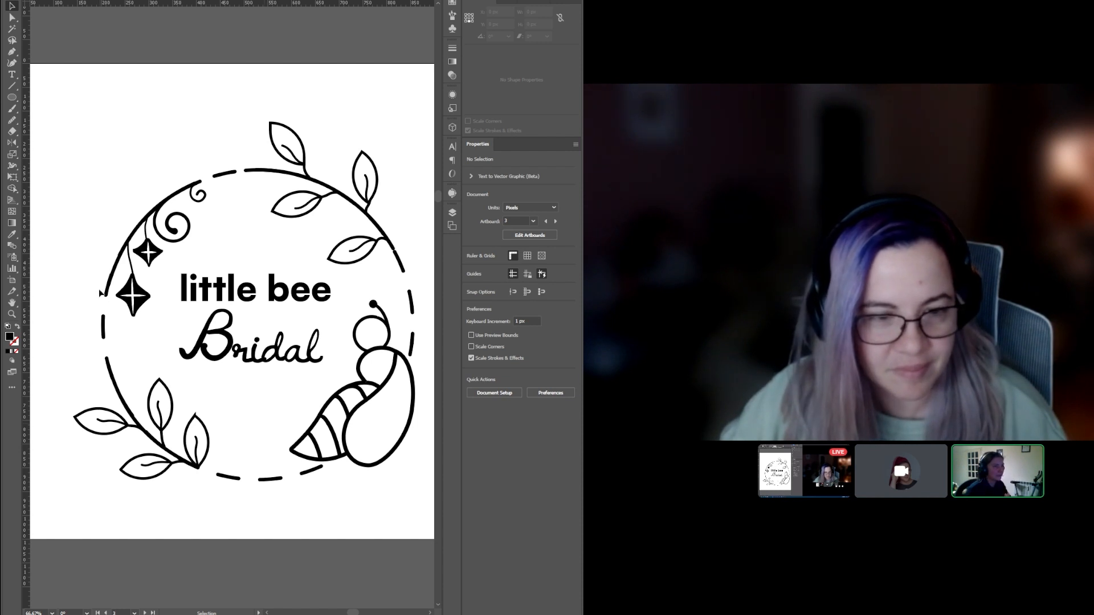
pyautogui.click(137, 305)
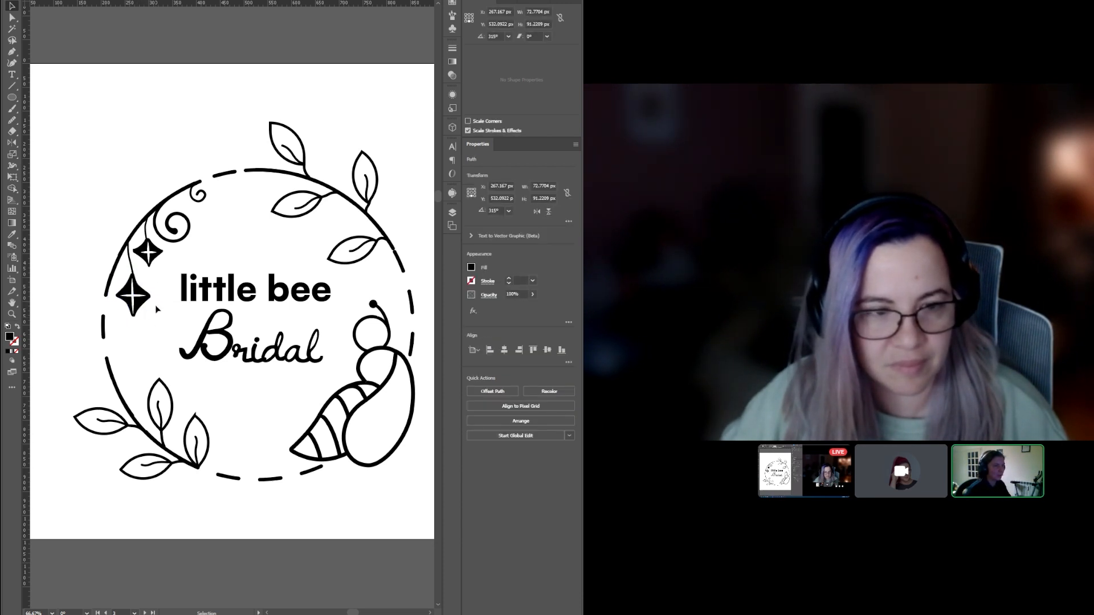
pyautogui.click(157, 308)
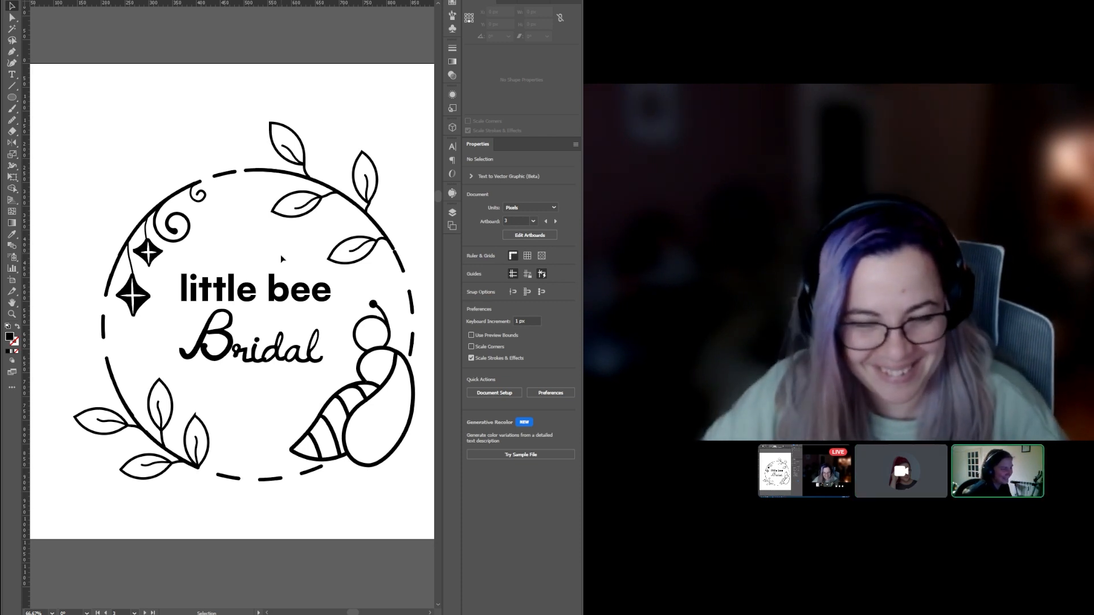
pyautogui.scroll(-1, 262, 252)
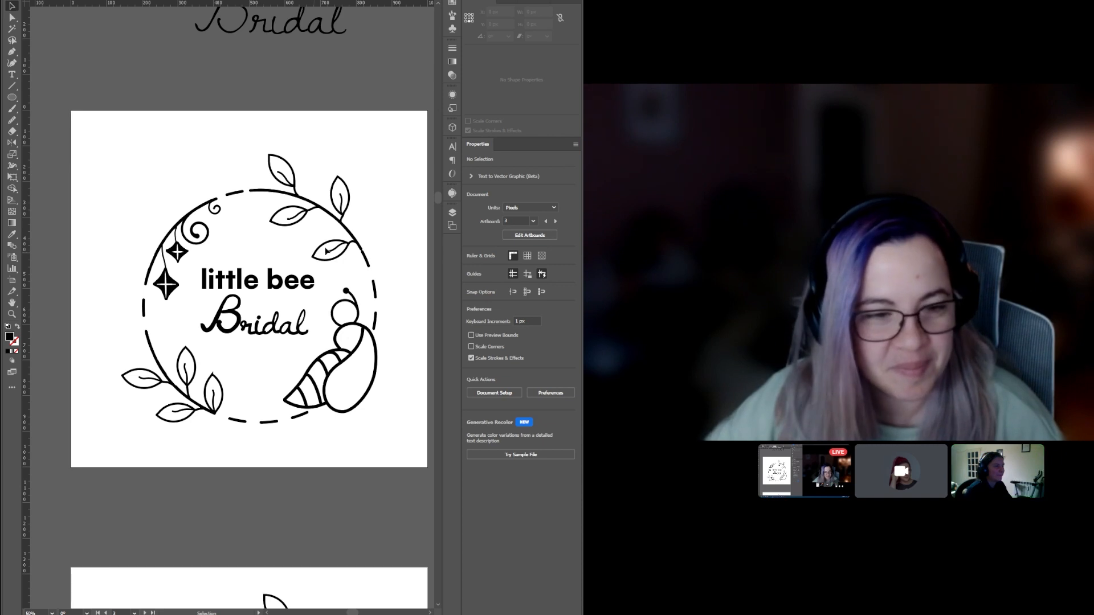
# - Examine the other little bee Bridal layouts, with leaf branches around the text and with only the bee beside it
pyautogui.moveTo(380, 244); pyautogui.dragTo(131, 244)
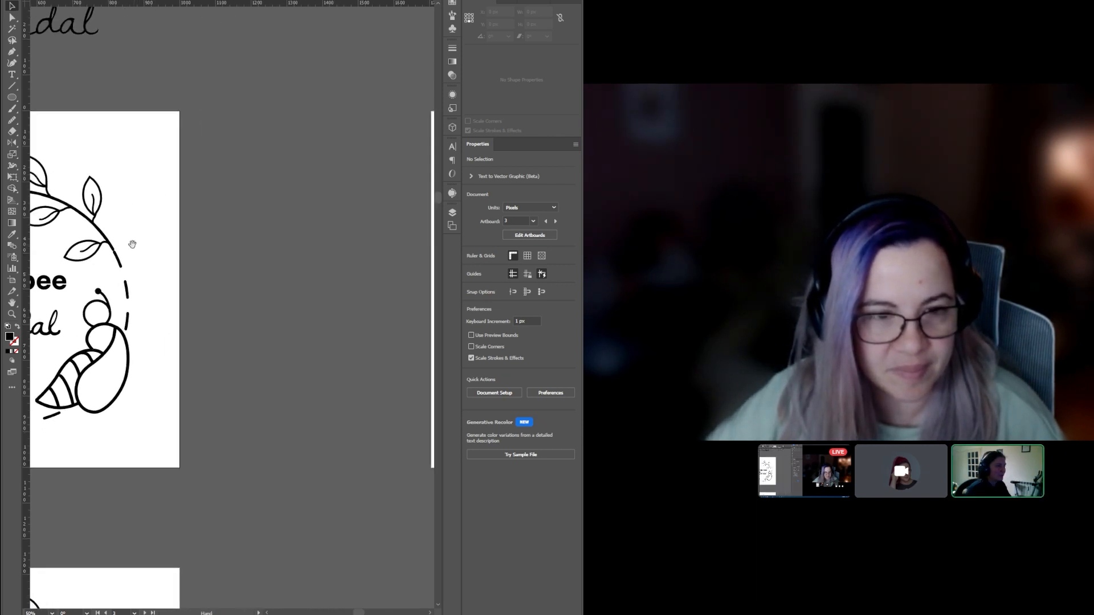
pyautogui.moveTo(411, 252); pyautogui.dragTo(74, 281)
pyautogui.scroll(-1, 190, 261)
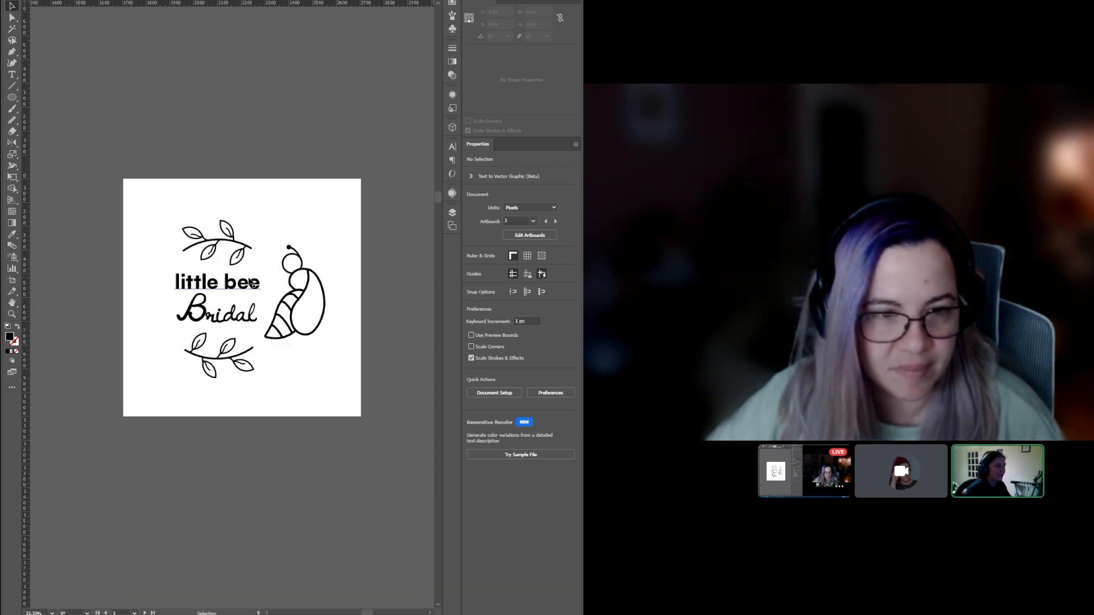
pyautogui.scroll(1, 204, 268)
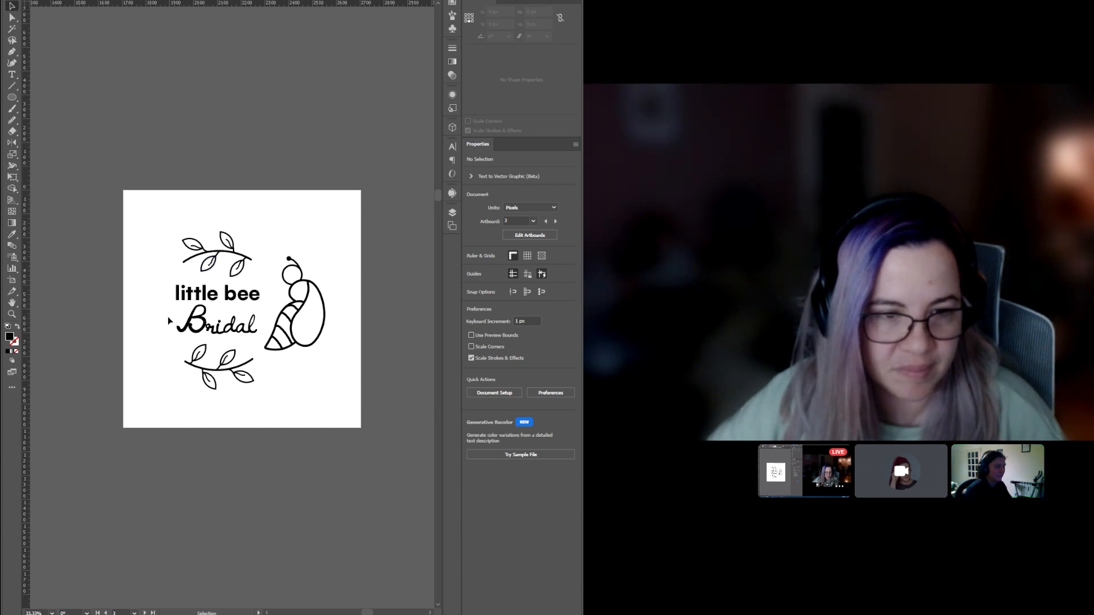
pyautogui.scroll(1, 168, 320)
pyautogui.hscroll(1, 259, 285)
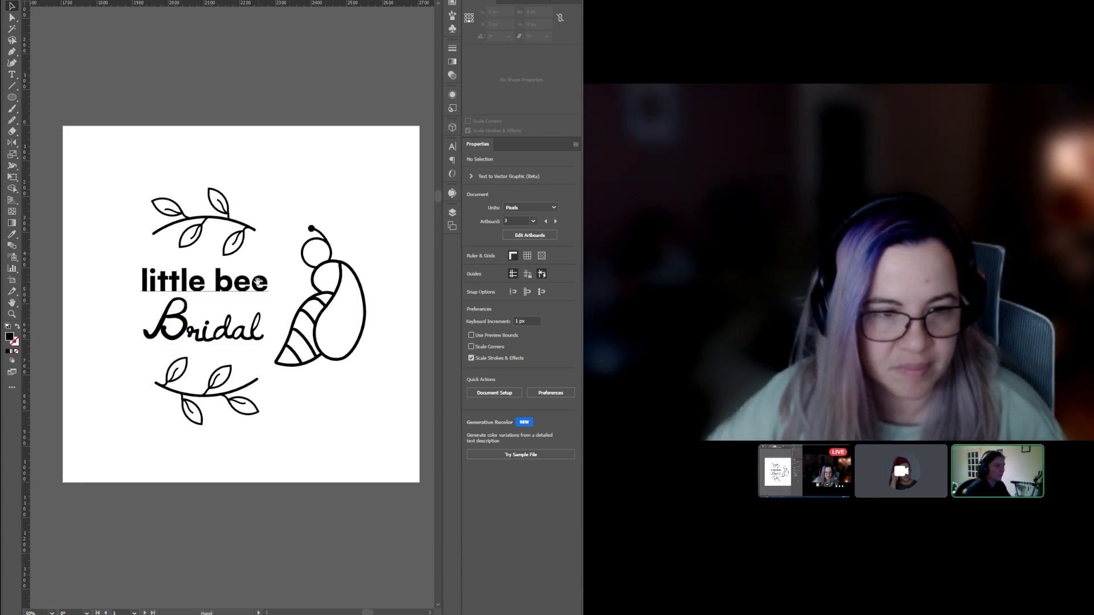
pyautogui.click(225, 228)
pyautogui.click(231, 397)
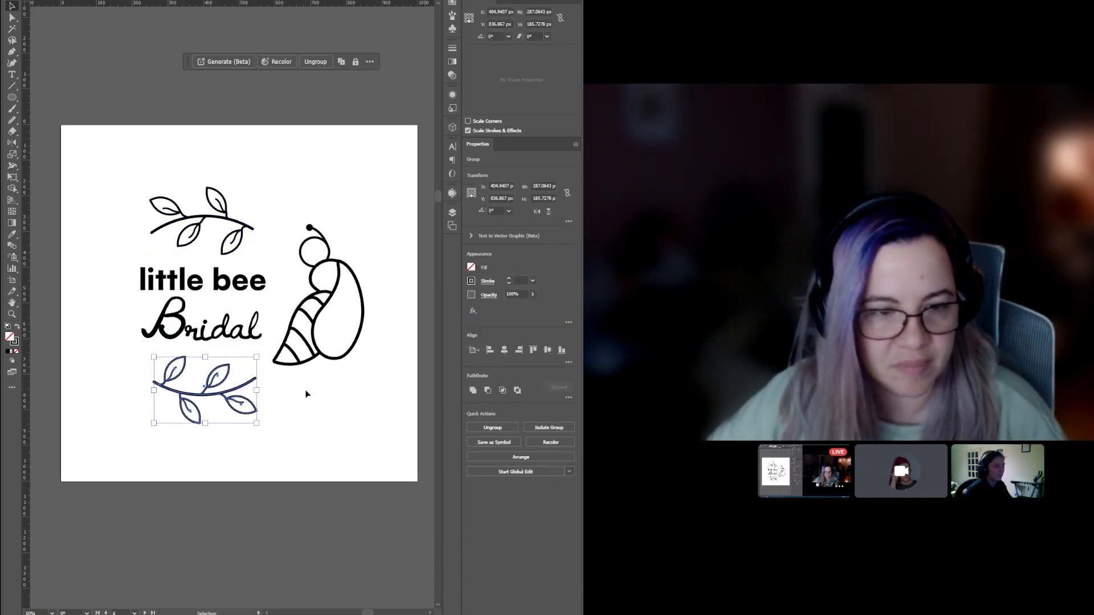
pyautogui.click(301, 391)
pyautogui.scroll(-3, 117, 353)
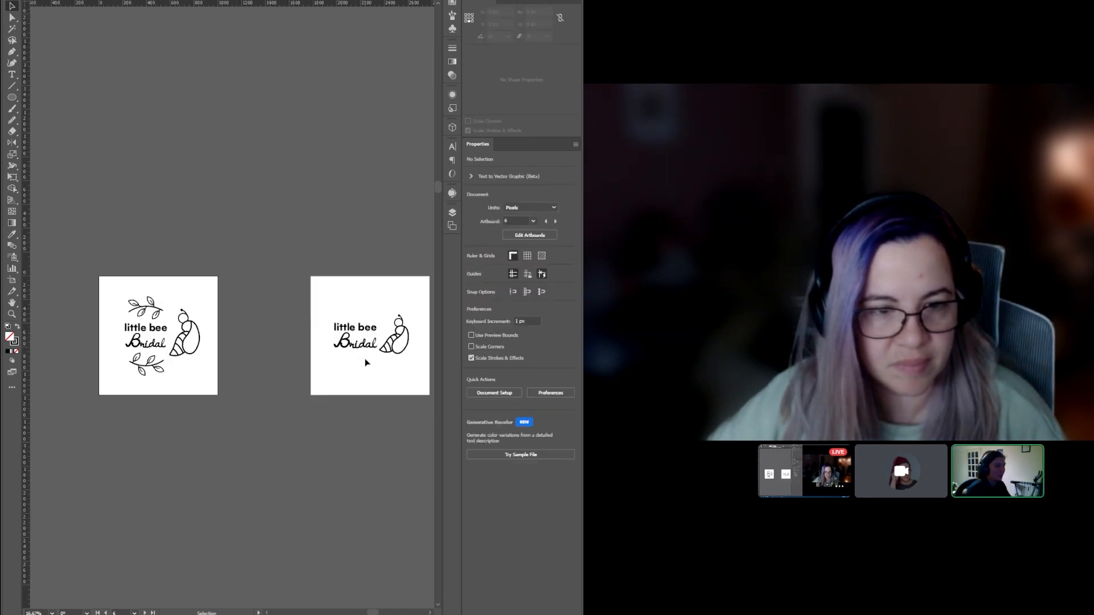
pyautogui.hscroll(2, 320, 353)
pyautogui.scroll(3, 270, 342)
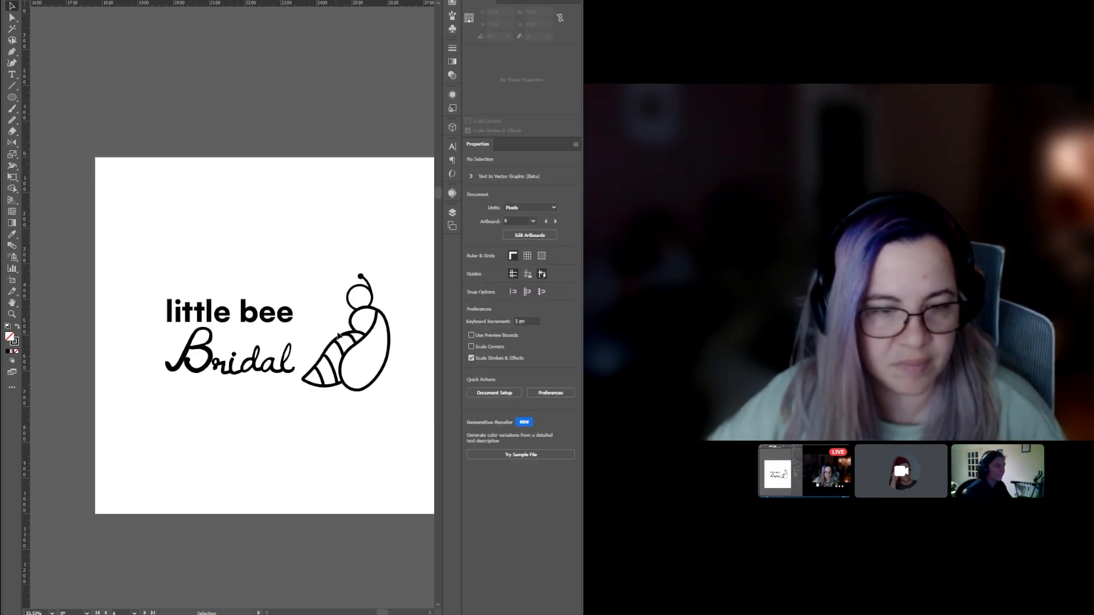
# - Shift the Bridal lettering left beneath little bee in the logo with the bee at its side
pyautogui.click(300, 428)
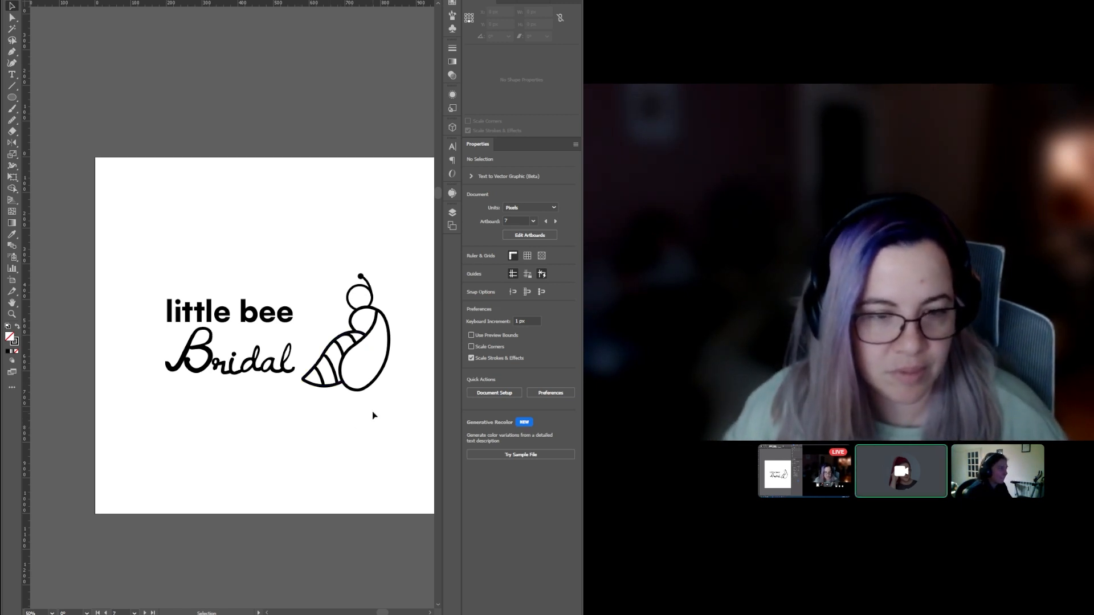
pyautogui.click(273, 375)
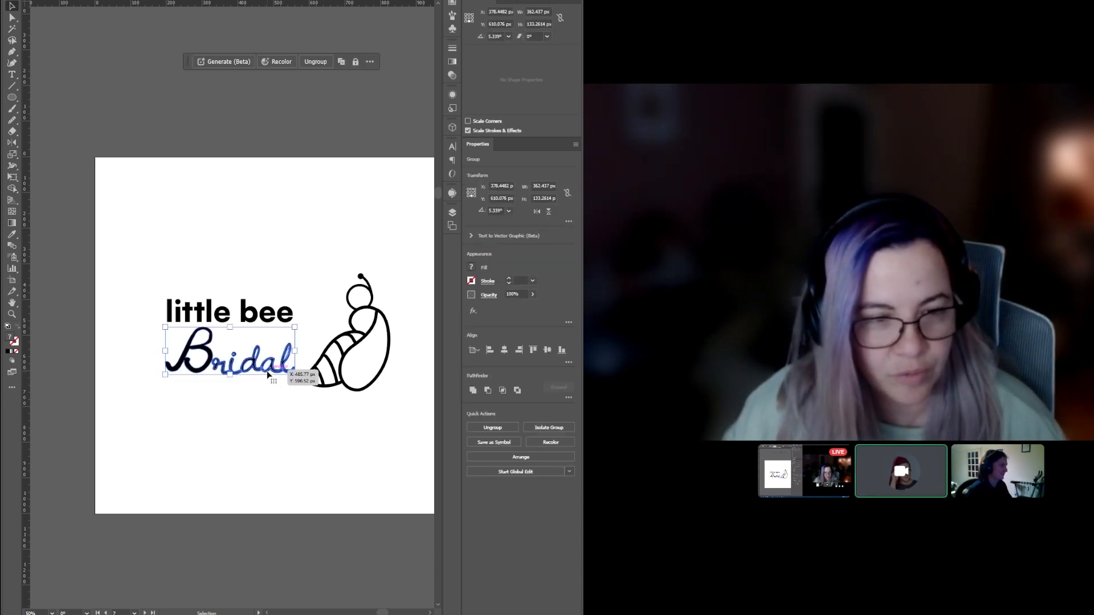
pyautogui.click(302, 383)
pyautogui.click(191, 368)
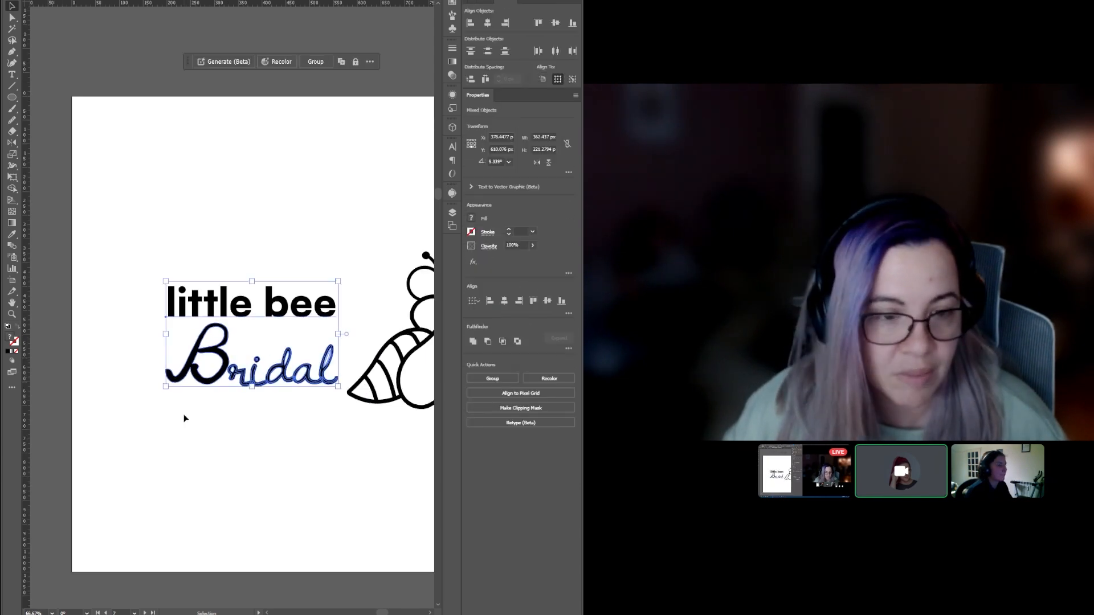
pyautogui.click(183, 417)
pyautogui.moveTo(193, 383); pyautogui.dragTo(182, 382)
pyautogui.moveTo(182, 382); pyautogui.dragTo(166, 381)
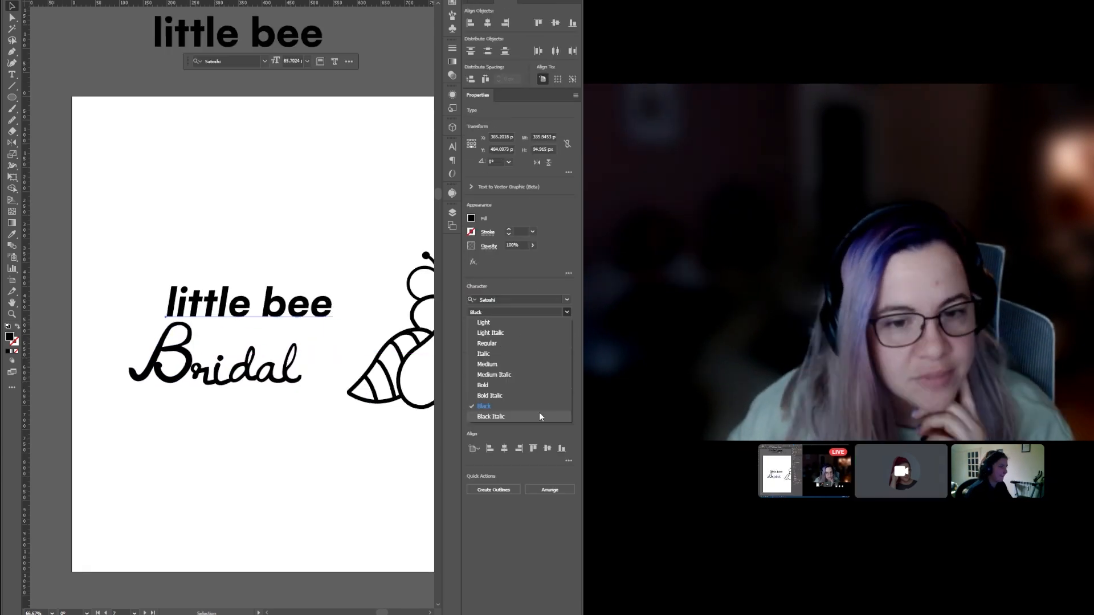
# - Set the little bee text to Satoshi Black Italic and slant its outlined version with the Shear tool
pyautogui.click(539, 416)
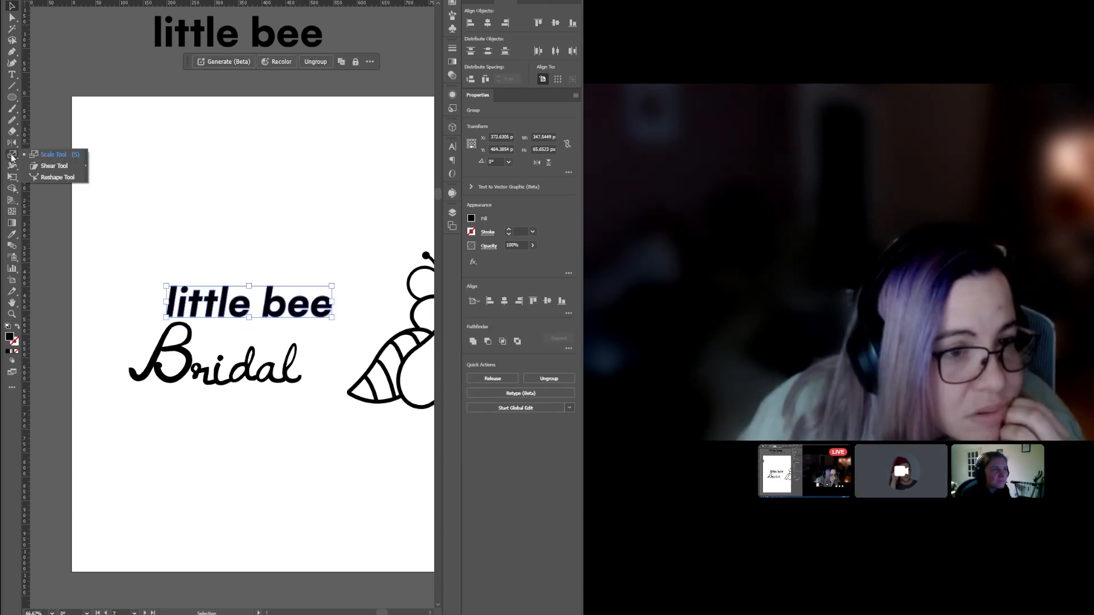
pyautogui.click(46, 166)
pyautogui.scroll(1, 252, 305)
pyautogui.moveTo(297, 297); pyautogui.dragTo(296, 284)
pyautogui.rightClick(12, 154)
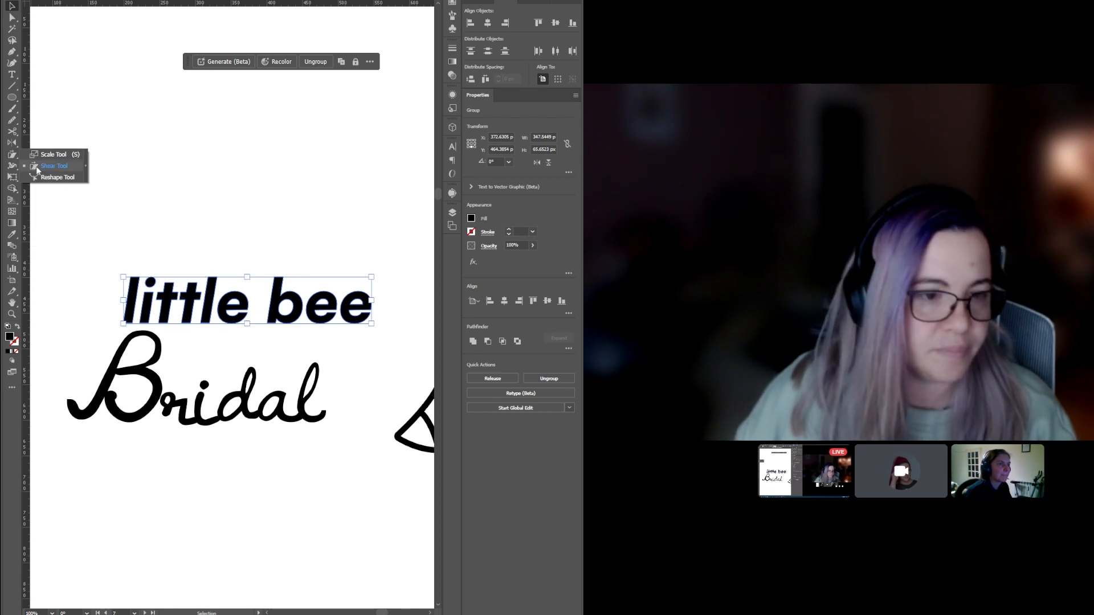
pyautogui.click(37, 167)
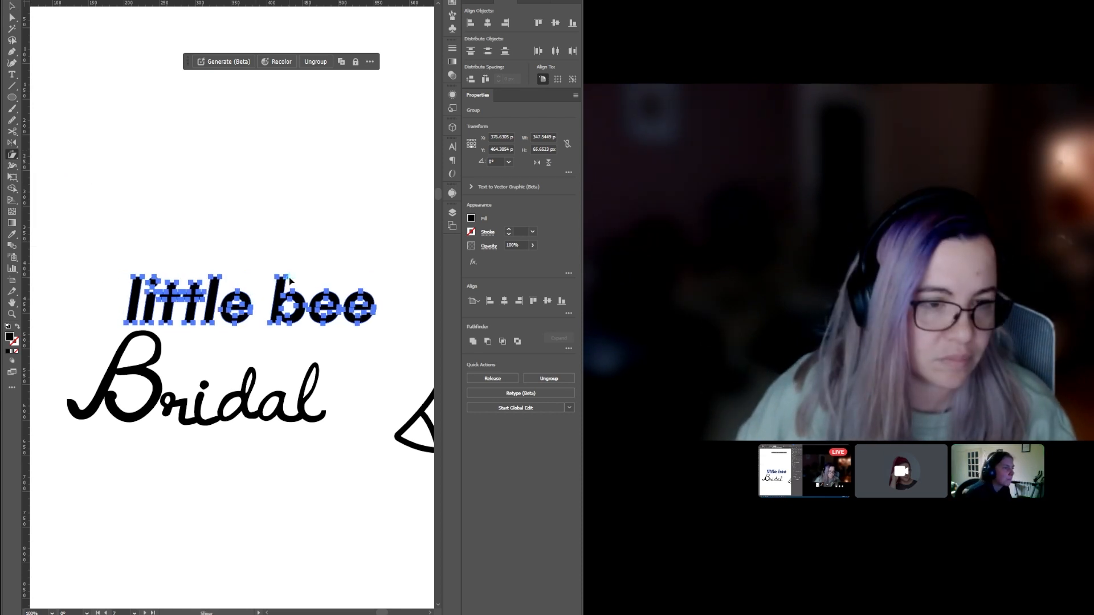
pyautogui.scroll(1, 135, 279)
pyautogui.scroll(-2, 136, 279)
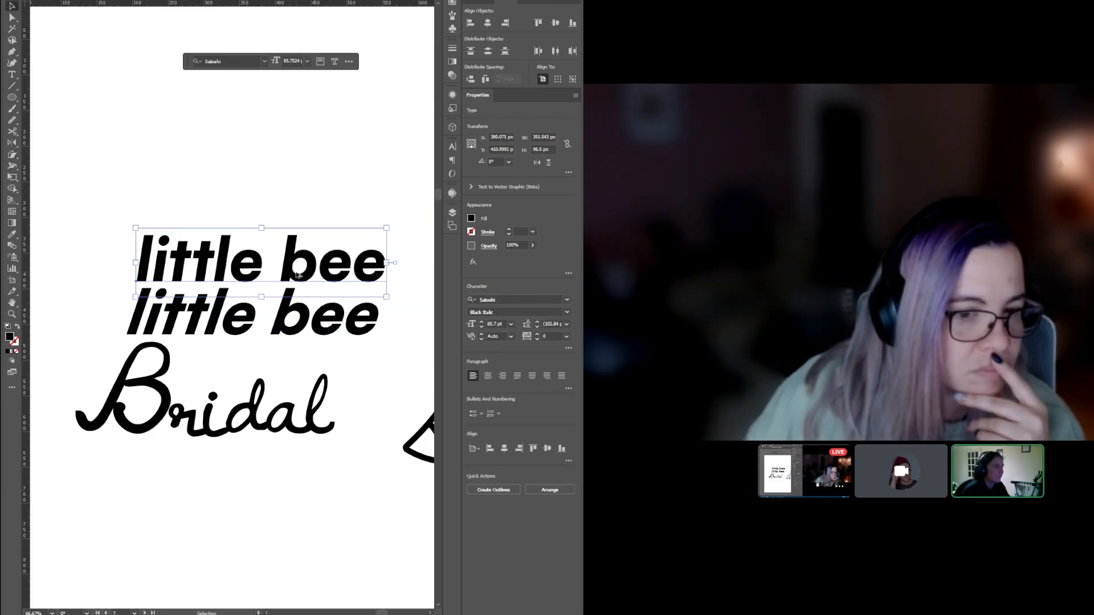
# - Park the editable italic little bee above the artboard and tuck the outlined version in beside the B of Bridal
pyautogui.moveTo(289, 310); pyautogui.dragTo(287, 308)
pyautogui.moveTo(191, 327); pyautogui.dragTo(247, 360)
pyautogui.scroll(-1, 243, 353)
pyautogui.moveTo(245, 287); pyautogui.dragTo(146, 74)
pyautogui.click(289, 354)
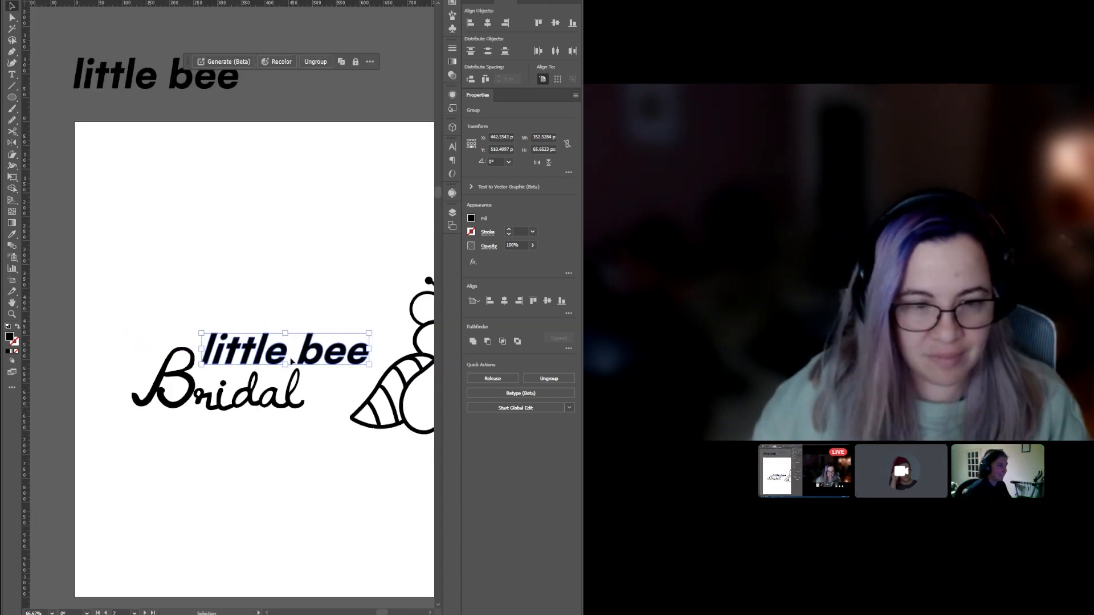
# - Tighten the gap between the words "little" and "bee" in the outlined italic lettering
pyautogui.scroll(1, 289, 352)
pyautogui.doubleClick(311, 357)
pyautogui.hotkey('shift', 'Left')
pyautogui.moveTo(302, 309)
pyautogui.mouseDown()
pyautogui.moveTo(402, 355)
pyautogui.moveTo(345, 354)
pyautogui.mouseUp()
pyautogui.press('Escape')
pyautogui.scroll(-2, 261, 413)
# - Bring the logo lettering and the bee illustration closer together
pyautogui.click(369, 377)
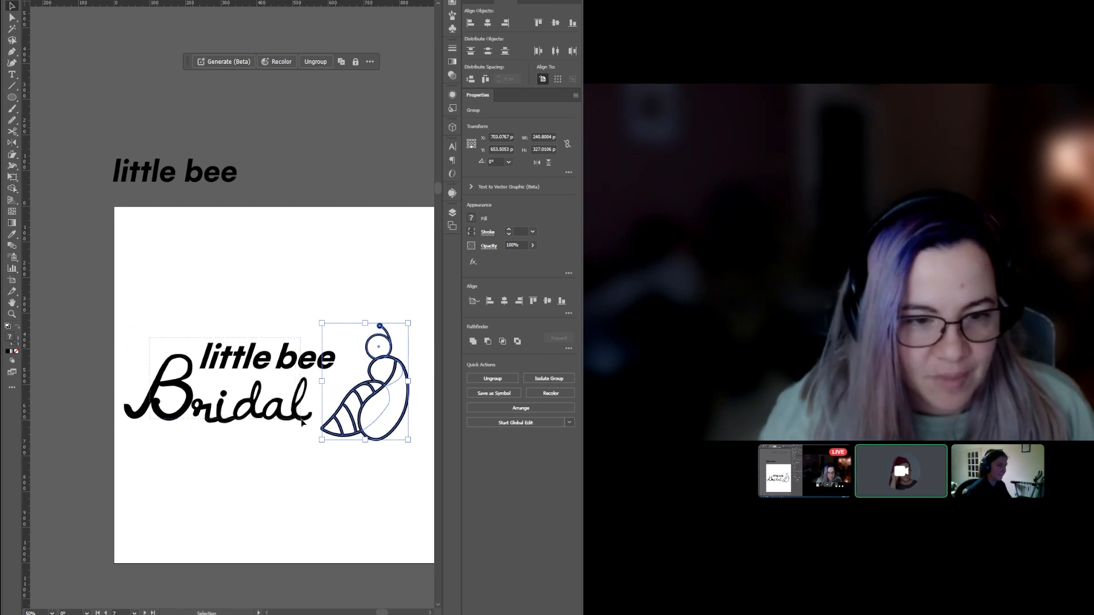
pyautogui.moveTo(301, 420); pyautogui.dragTo(304, 422)
pyautogui.hotkey('shift', 'Right')
pyautogui.hotkey('shift', 'Right')
pyautogui.hotkey('shift', 'Right')
pyautogui.hotkey('shift', 'Right')
# - Enlarge the little bee lettering slightly to fill the space between the B and the bee illustration
pyautogui.click(221, 349)
pyautogui.moveTo(350, 357); pyautogui.dragTo(359, 358)
pyautogui.doubleClick(353, 358)
pyautogui.doubleClick(340, 289)
pyautogui.moveTo(282, 331); pyautogui.dragTo(246, 355)
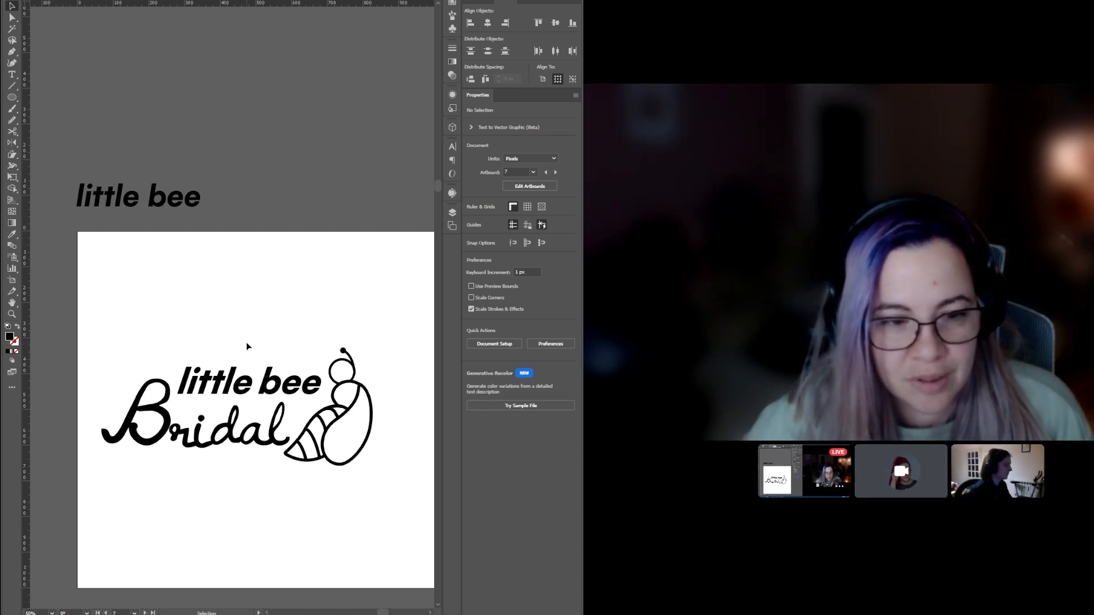
# - Change the spare little bee text to the Dawning of a New Day font and move it onto the artboard
pyautogui.click(568, 300)
pyautogui.moveTo(139, 200); pyautogui.dragTo(307, 137)
pyautogui.write('dawn')
pyautogui.click(563, 347)
pyautogui.moveTo(290, 191); pyautogui.dragTo(280, 286)
pyautogui.click(200, 381)
# - Duplicate the artboard with the bee logo and the script text beside the existing one
pyautogui.scroll(-4, 175, 335)
pyautogui.hotkey('shift', 'o')
pyautogui.moveTo(223, 336); pyautogui.dragTo(352, 336)
pyautogui.press('v')
pyautogui.scroll(3, 342, 366)
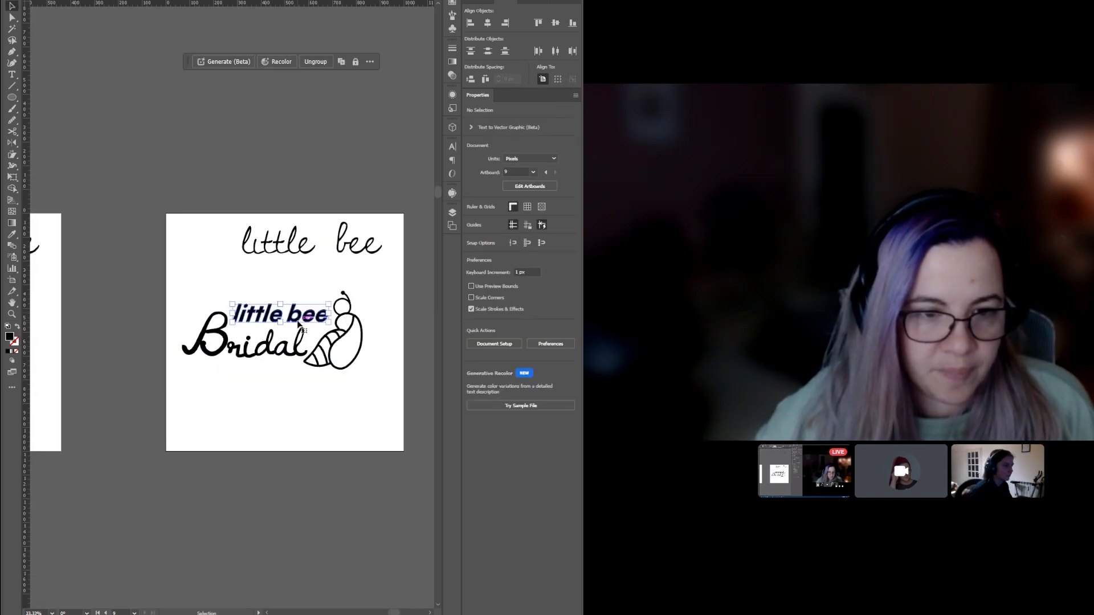
# - Replace the bold italic little bee above Bridal with the script version, parking the italic one above the artboard
pyautogui.moveTo(283, 316); pyautogui.dragTo(219, 168)
pyautogui.click(310, 241)
pyautogui.moveTo(389, 242); pyautogui.dragTo(285, 311)
pyautogui.scroll(1, 290, 307)
pyautogui.moveTo(260, 373); pyautogui.dragTo(256, 377)
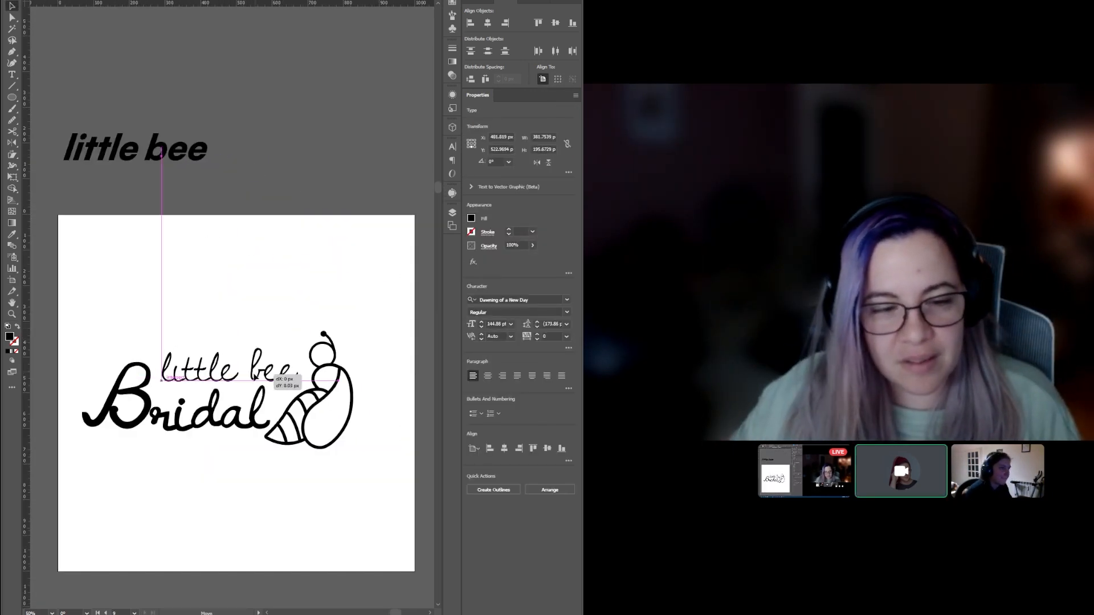
pyautogui.hotkey('ctrl', '-')
pyautogui.click(260, 460)
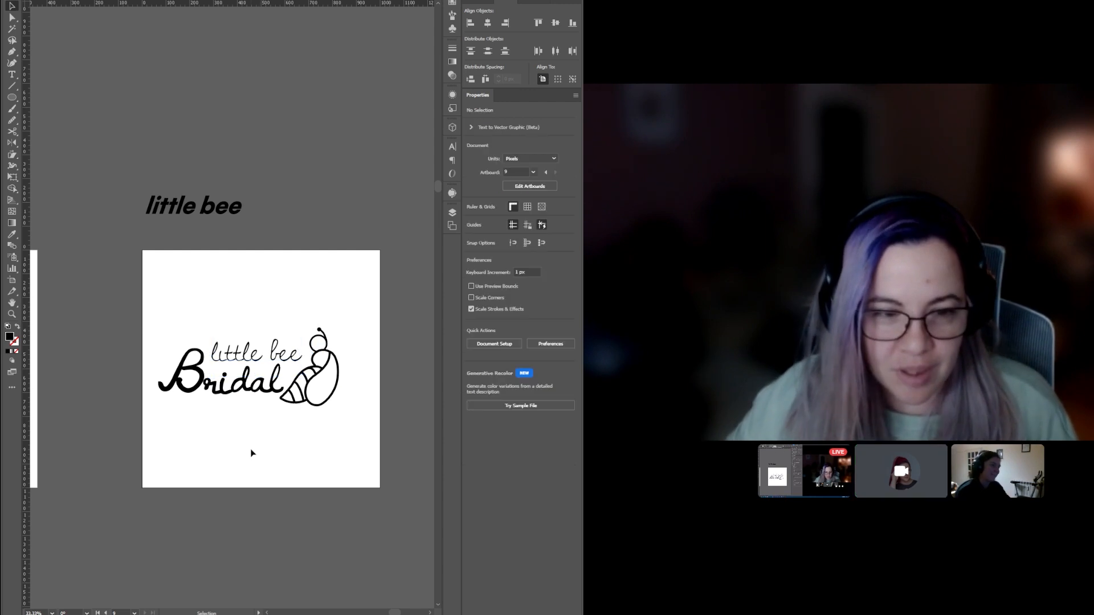
pyautogui.scroll(1, 204, 372)
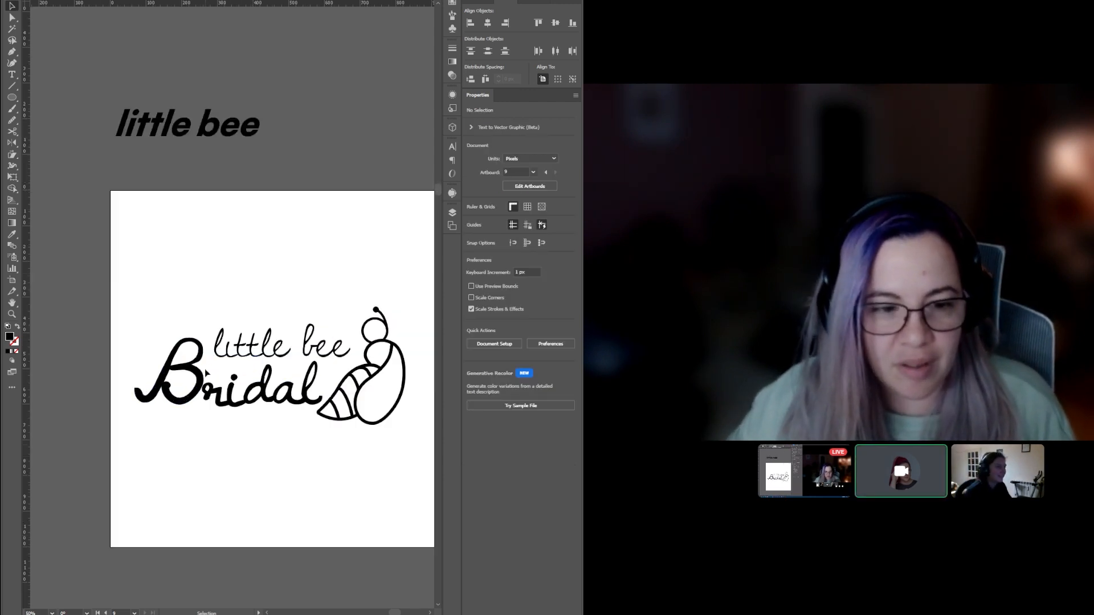
# - Keep a spare copy of the script little bee text above the artboard and select the logo's version for outlining
pyautogui.click(289, 352)
pyautogui.moveTo(289, 351); pyautogui.dragTo(188, 64)
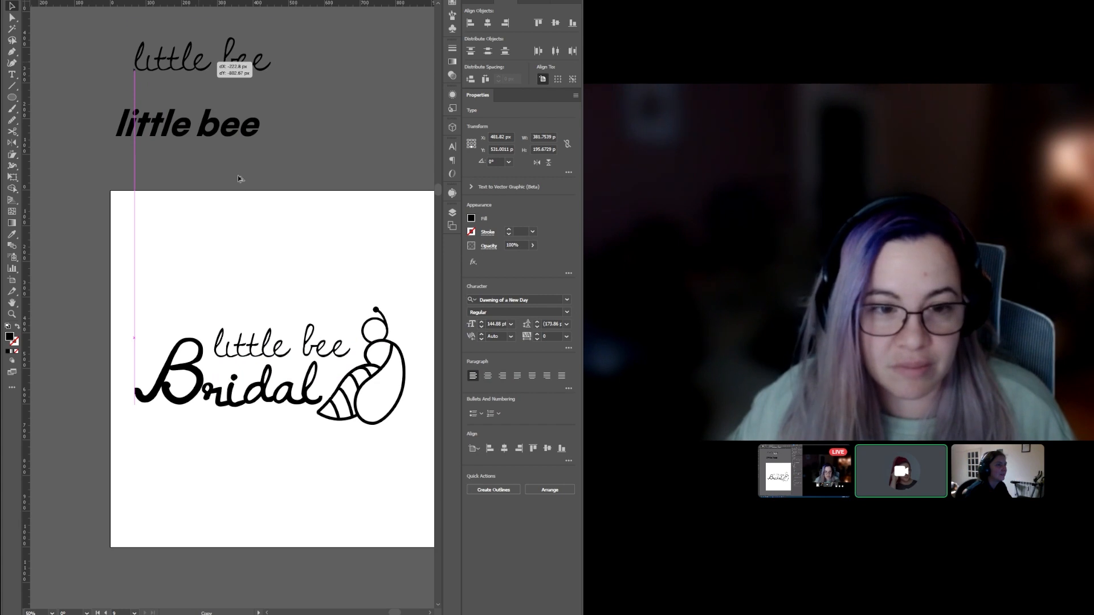
pyautogui.click(279, 352)
# - Try applying Outline Stroke to the outlined script little bee lettering
pyautogui.click(86, 0)
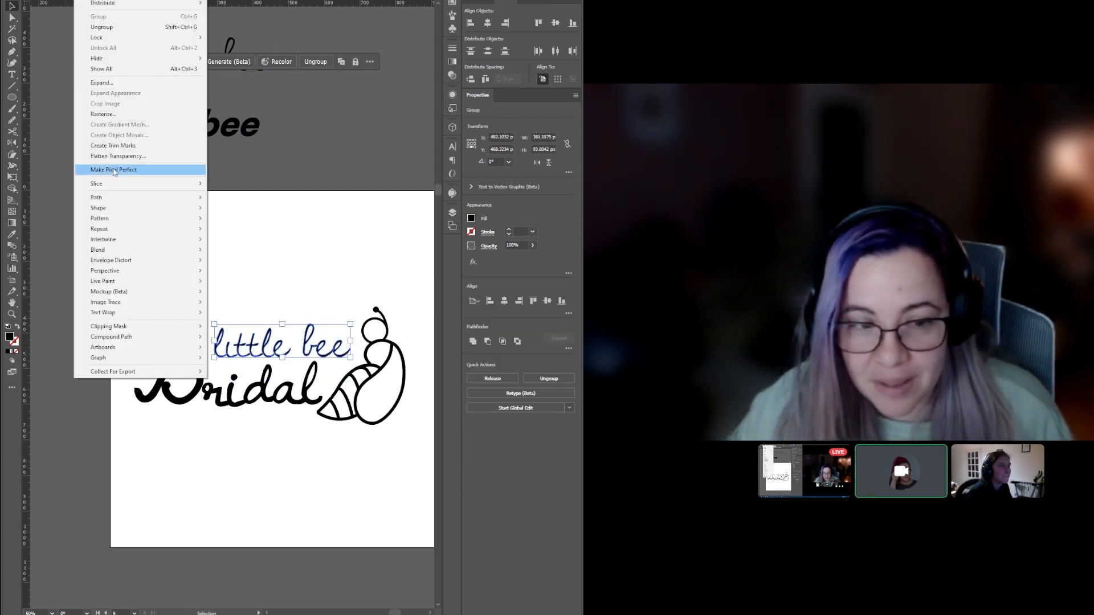
pyautogui.moveTo(116, 198)
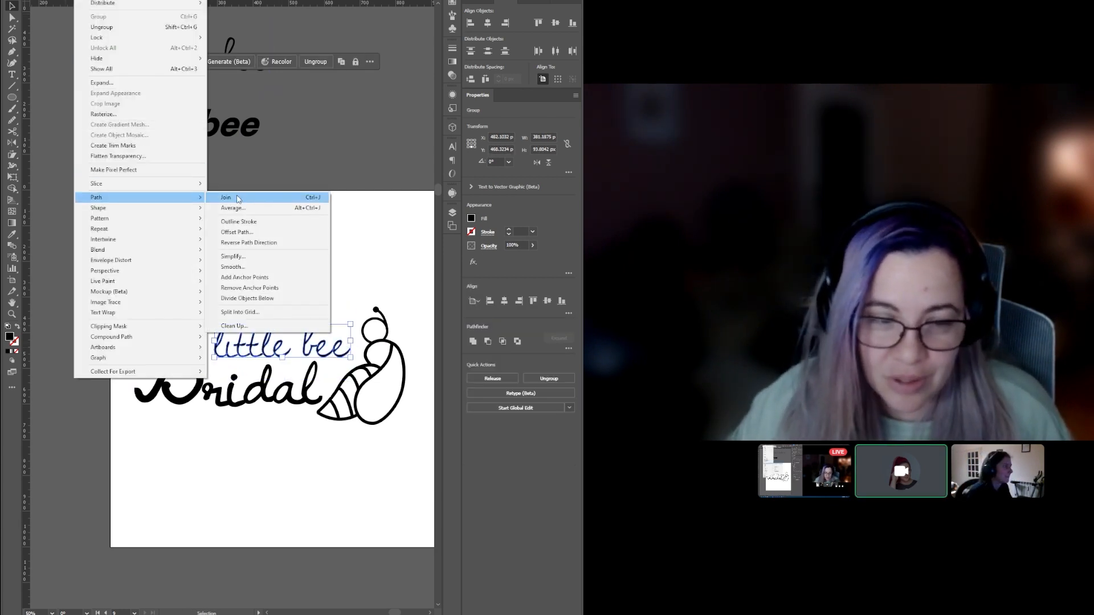
pyautogui.click(239, 221)
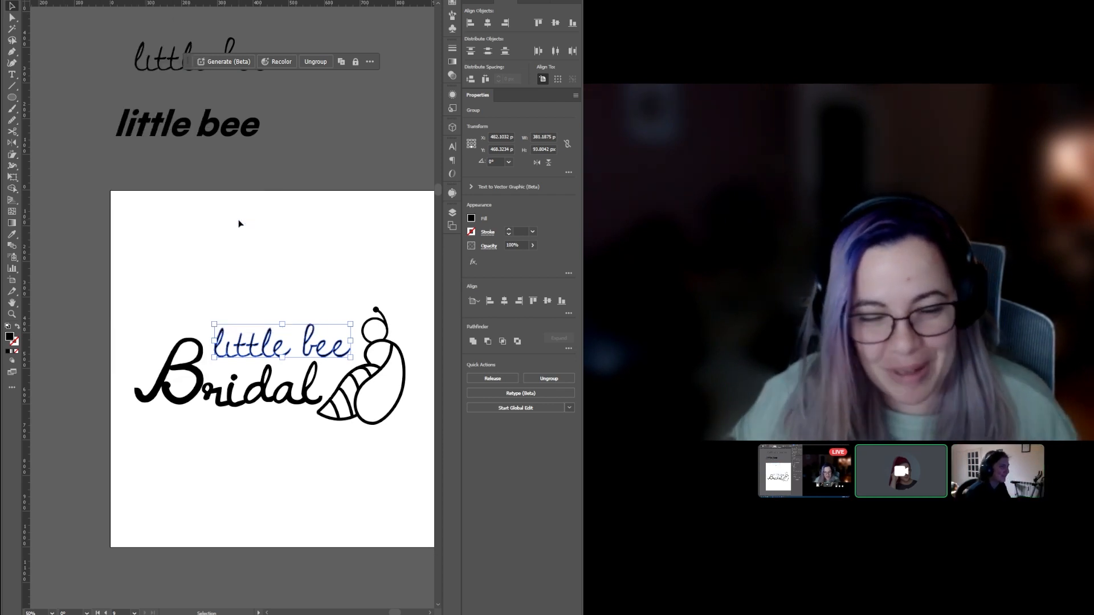
# - Thicken the outlined script little bee lettering with a 2 px Offset Path using miter joins
pyautogui.click(85, 0)
pyautogui.moveTo(164, 197)
pyautogui.click(246, 233)
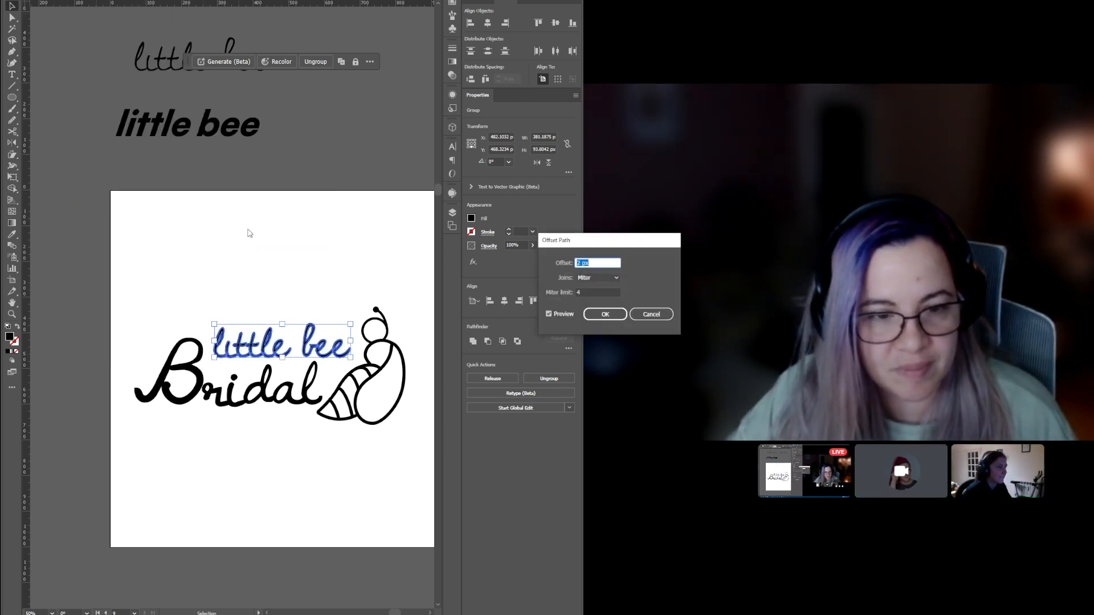
pyautogui.click(606, 314)
# - Add a dot above the "i" of "little" using the dot from the Bridal "i"
pyautogui.click(248, 312)
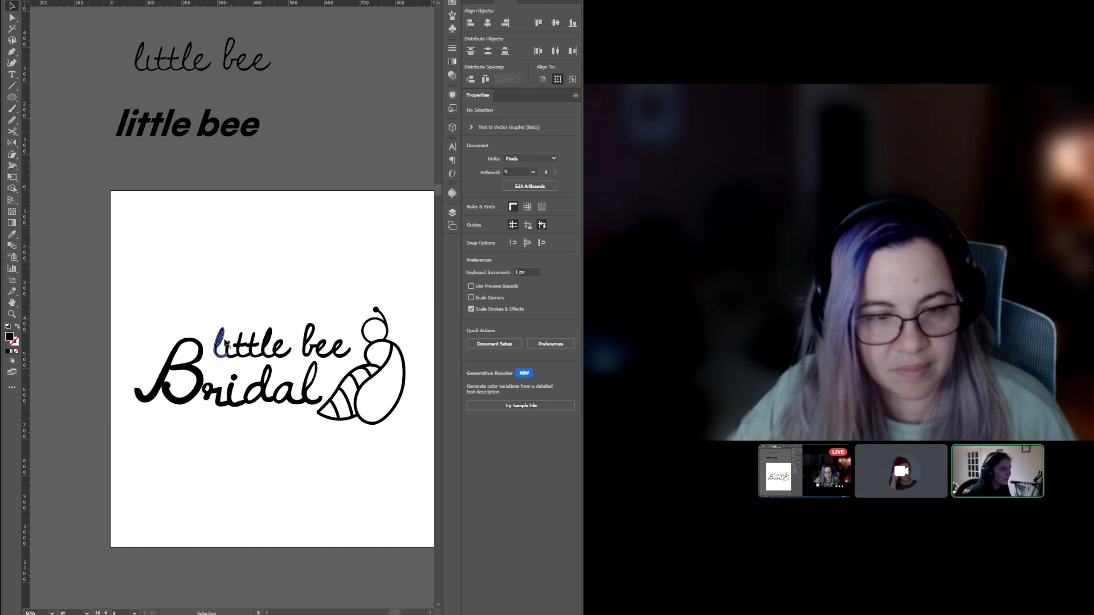
pyautogui.scroll(3, 226, 344)
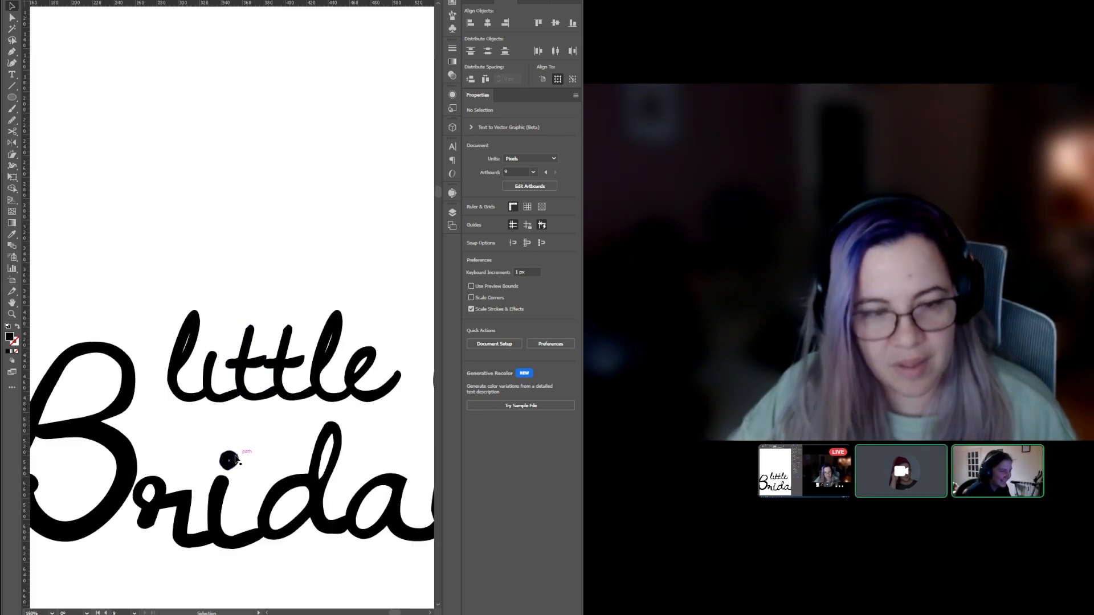
pyautogui.doubleClick(236, 458)
pyautogui.moveTo(235, 457); pyautogui.dragTo(220, 342)
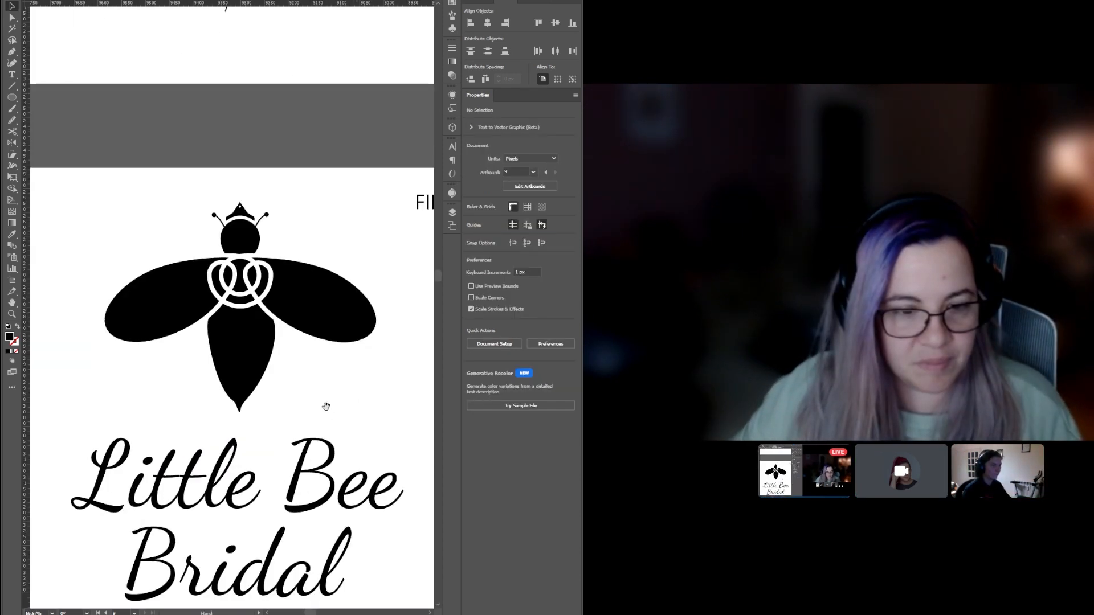
# - Change both lines of the Little Bee Bridal text under the filled bee to Baskerville Old Face
pyautogui.moveTo(326, 406); pyautogui.dragTo(304, 295)
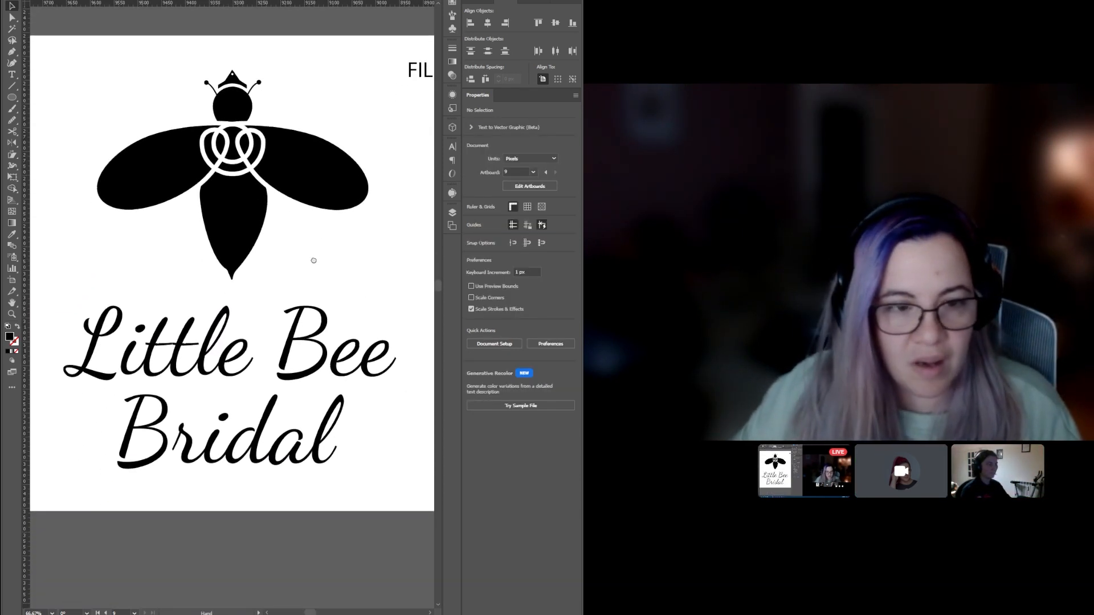
pyautogui.scroll(-1, 305, 295)
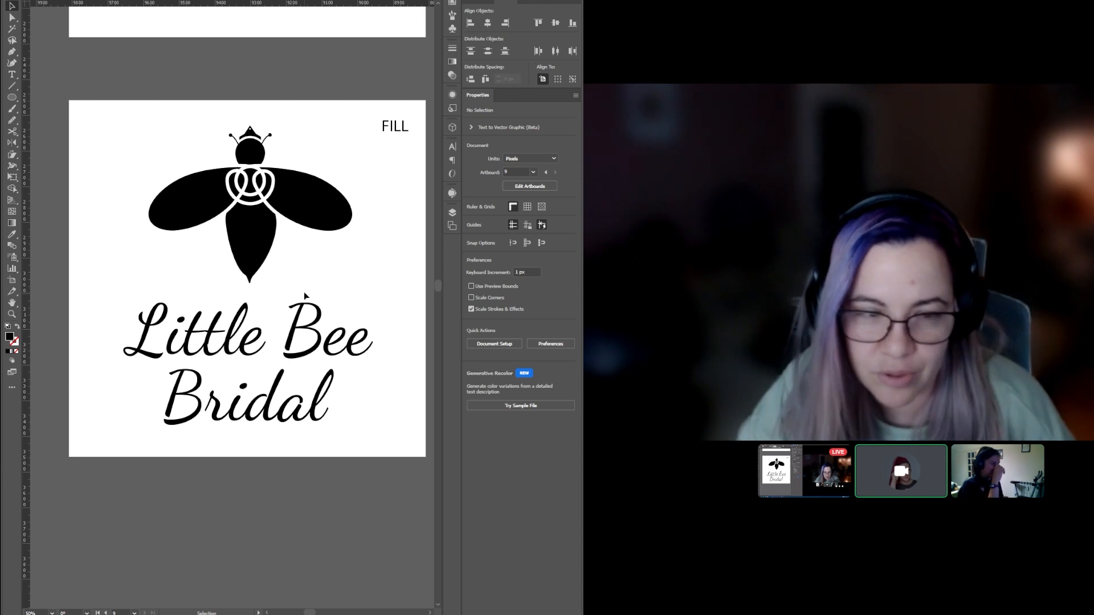
pyautogui.scroll(-1, 363, 288)
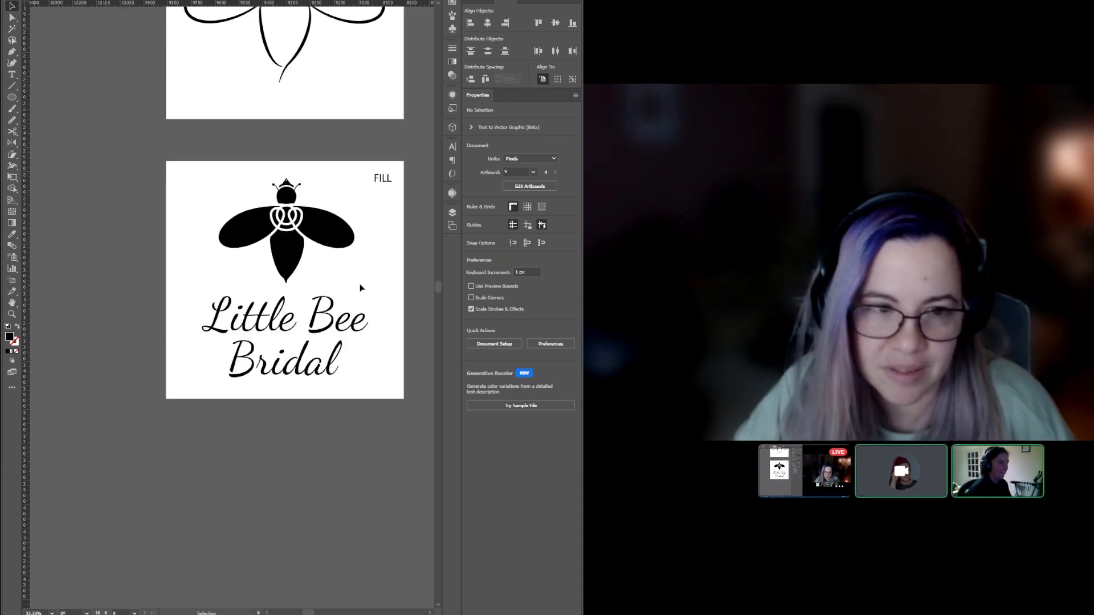
pyautogui.click(337, 323)
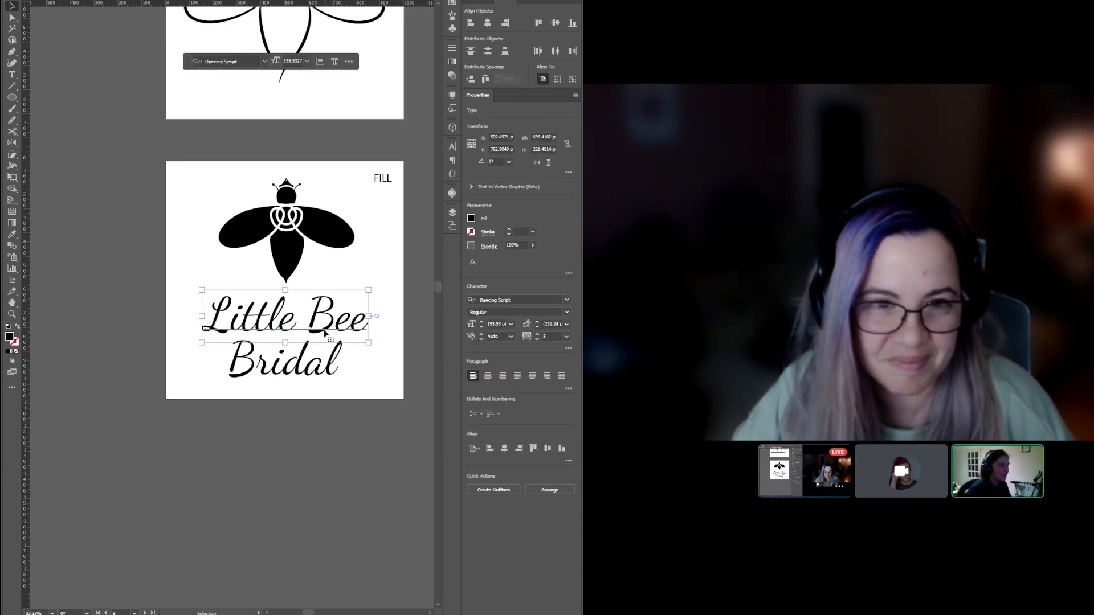
pyautogui.keyDown('shift'); pyautogui.click(315, 374); pyautogui.keyUp('shift')
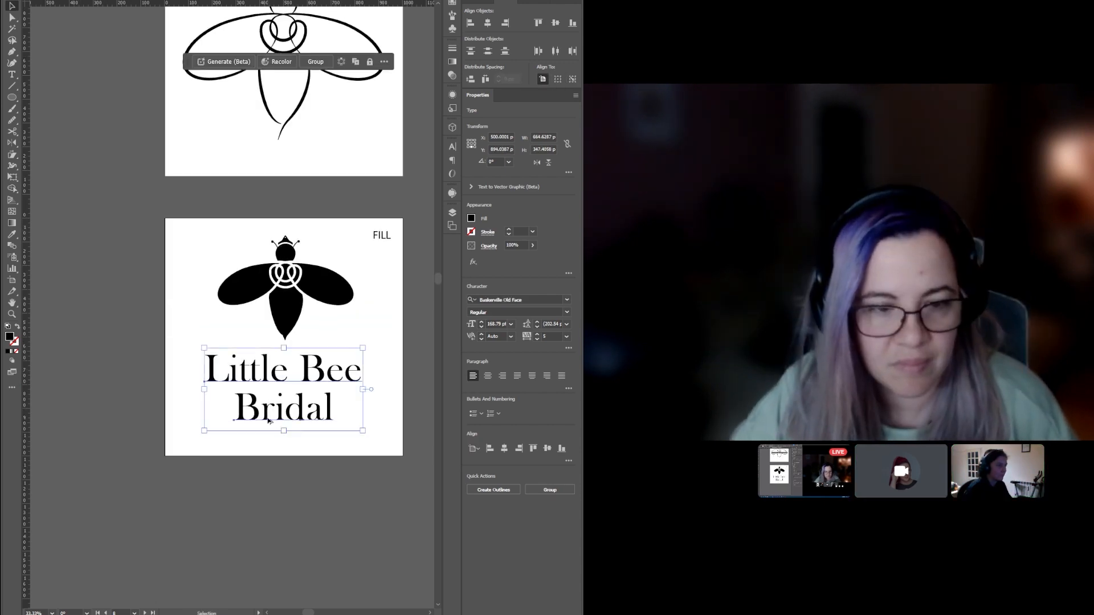
pyautogui.scroll(1, 268, 419)
pyautogui.scroll(1, 269, 419)
pyautogui.scroll(-2, 269, 416)
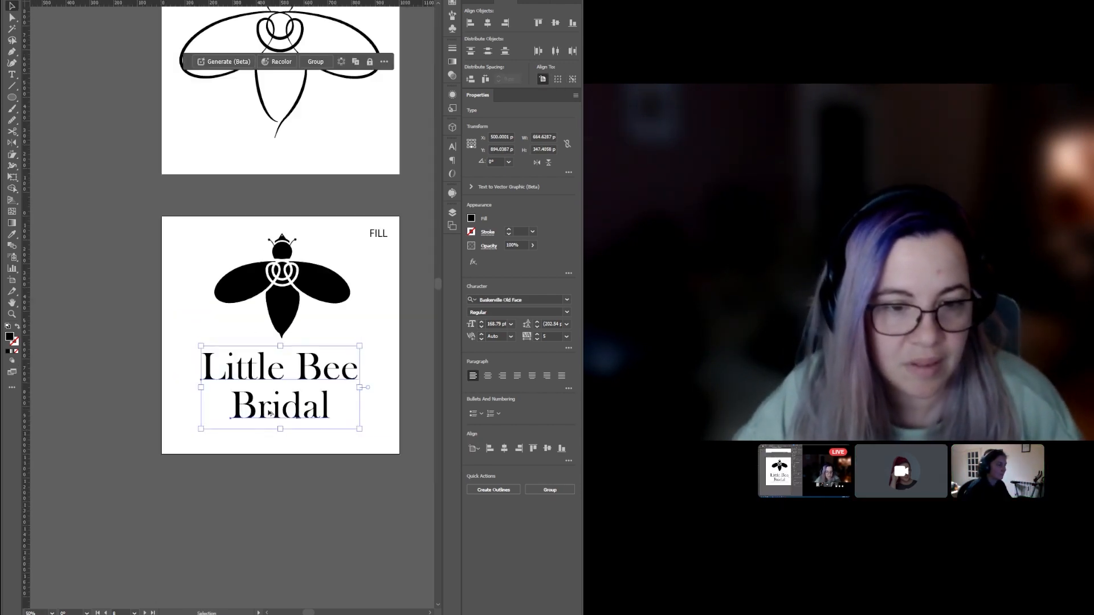
pyautogui.scroll(1, 297, 404)
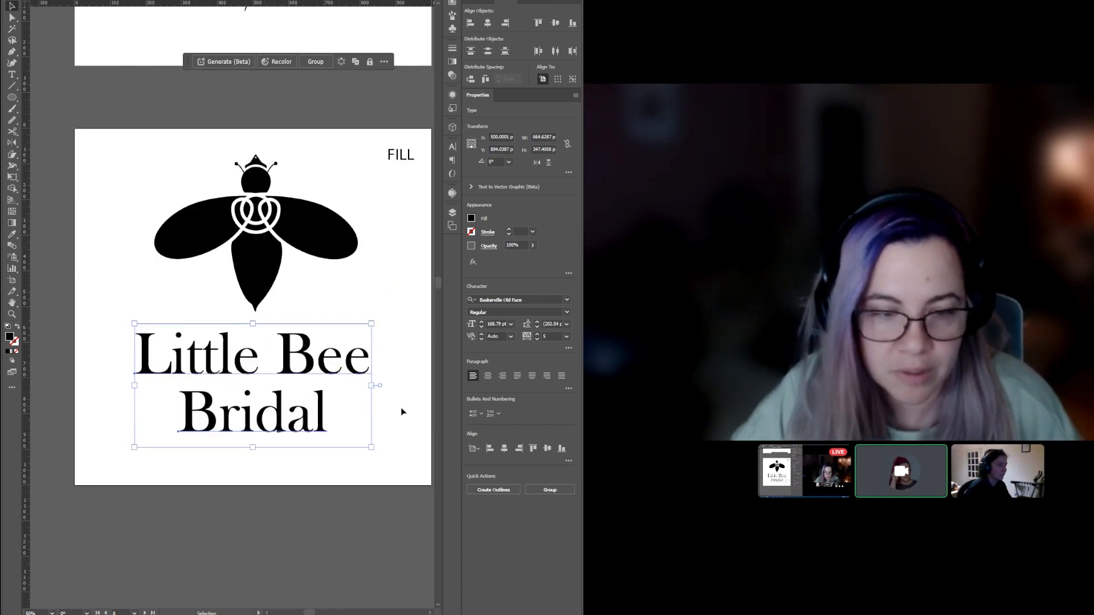
# - Set the word Bridal under the filled bee in all caps and left-align it beneath Little Bee
pyautogui.click(401, 409)
pyautogui.click(315, 413)
pyautogui.click(569, 348)
pyautogui.click(472, 447)
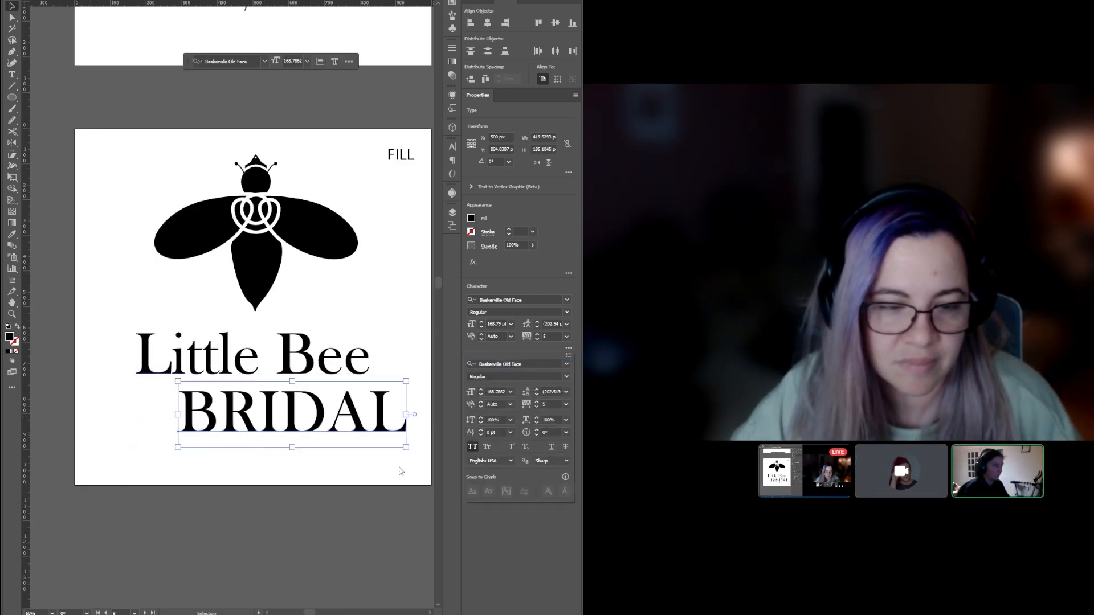
pyautogui.click(292, 427)
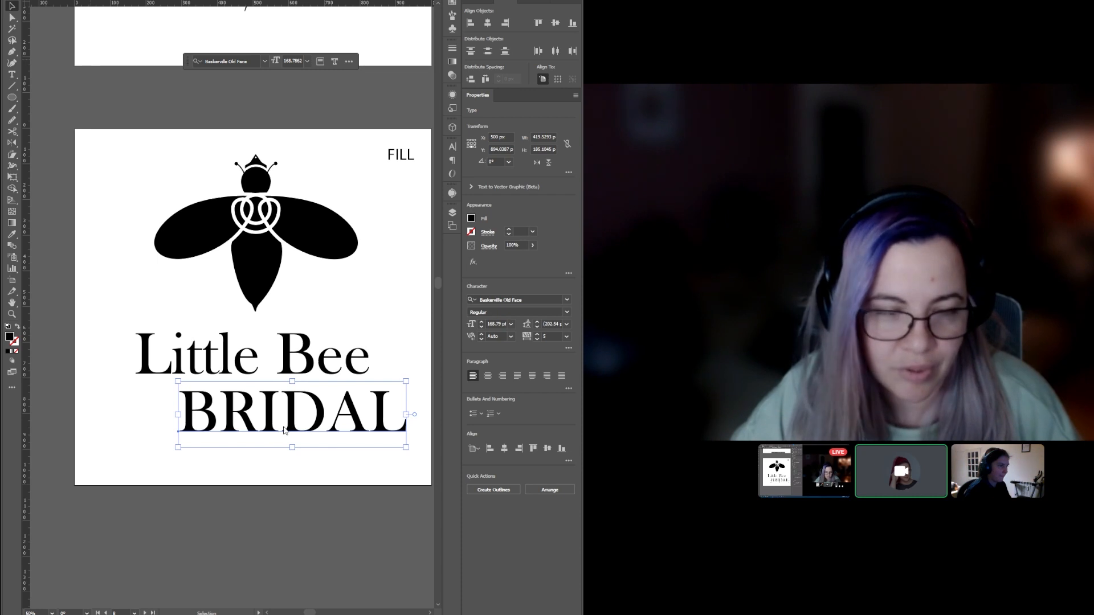
pyautogui.moveTo(284, 430); pyautogui.dragTo(246, 421)
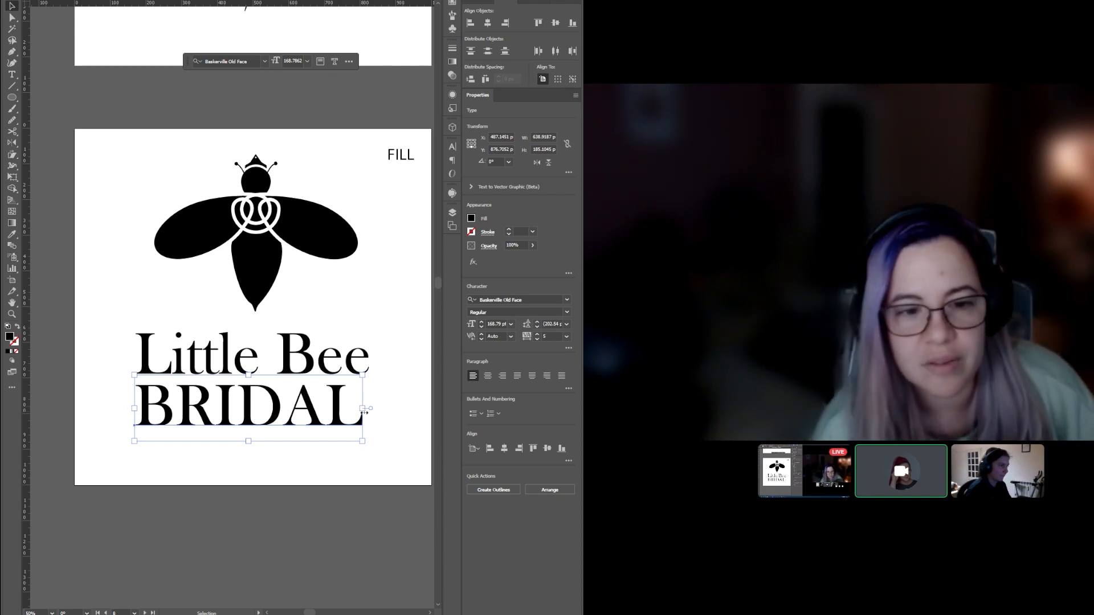
# - Place a smaller 101.8 pt BRIDAL beneath a lowered Little Bee and widen its letter tracking to 385
pyautogui.moveTo(297, 341); pyautogui.dragTo(302, 355)
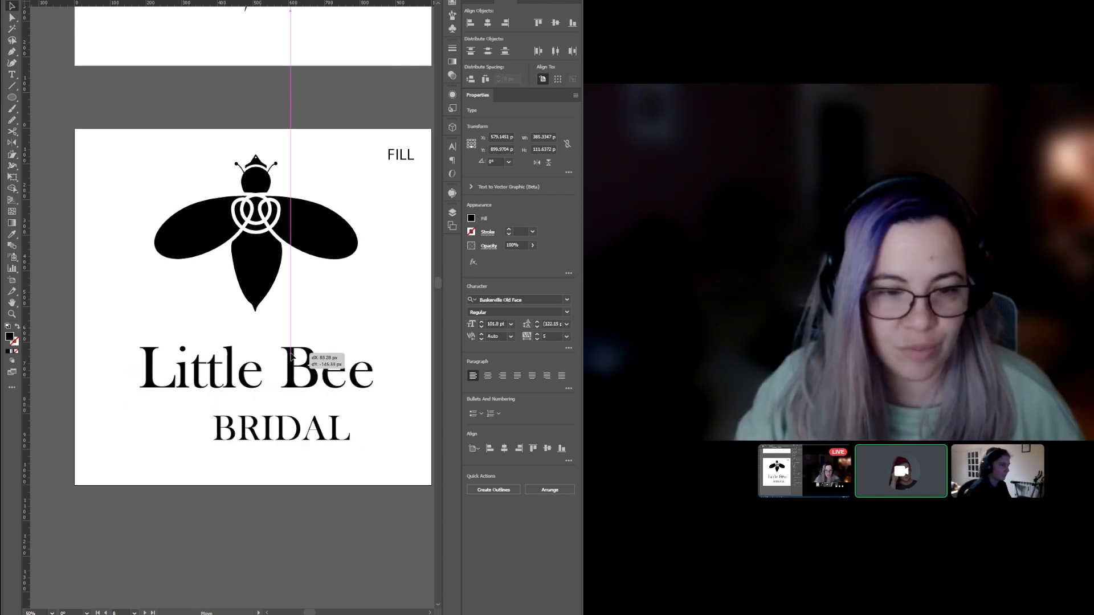
pyautogui.moveTo(285, 428); pyautogui.dragTo(261, 418)
pyautogui.tripleClick(242, 426)
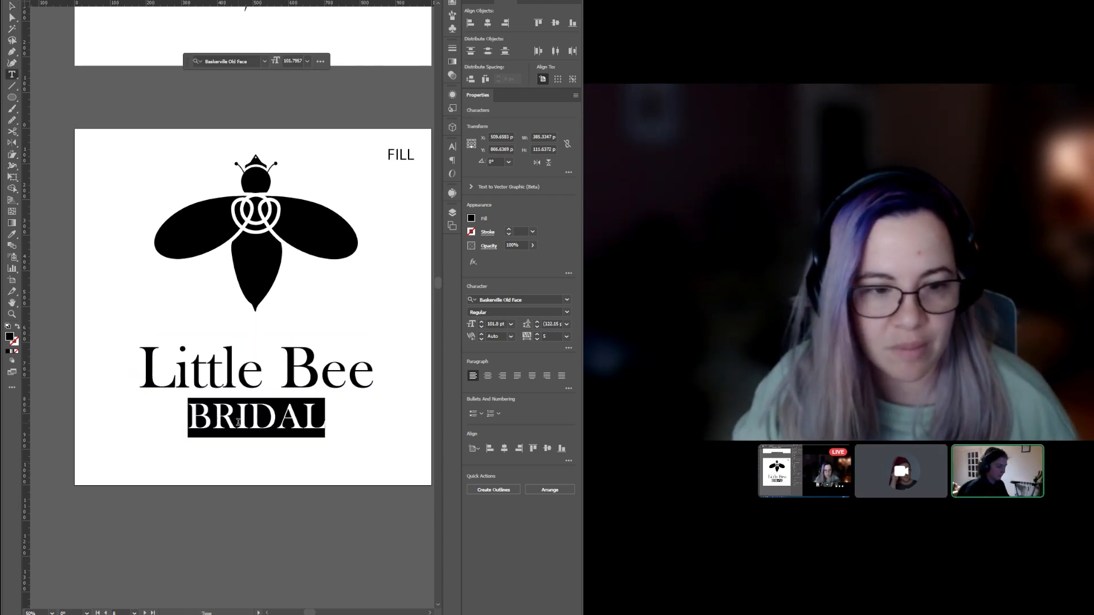
pyautogui.hotkey('alt', 'Right')
pyautogui.hotkey('alt', 'Right')
pyautogui.hotkey('alt', 'Right')
pyautogui.hotkey('alt', 'Right')
pyautogui.hotkey('alt', 'Right')
pyautogui.hotkey('alt', 'Right')
pyautogui.hotkey('alt', 'Right')
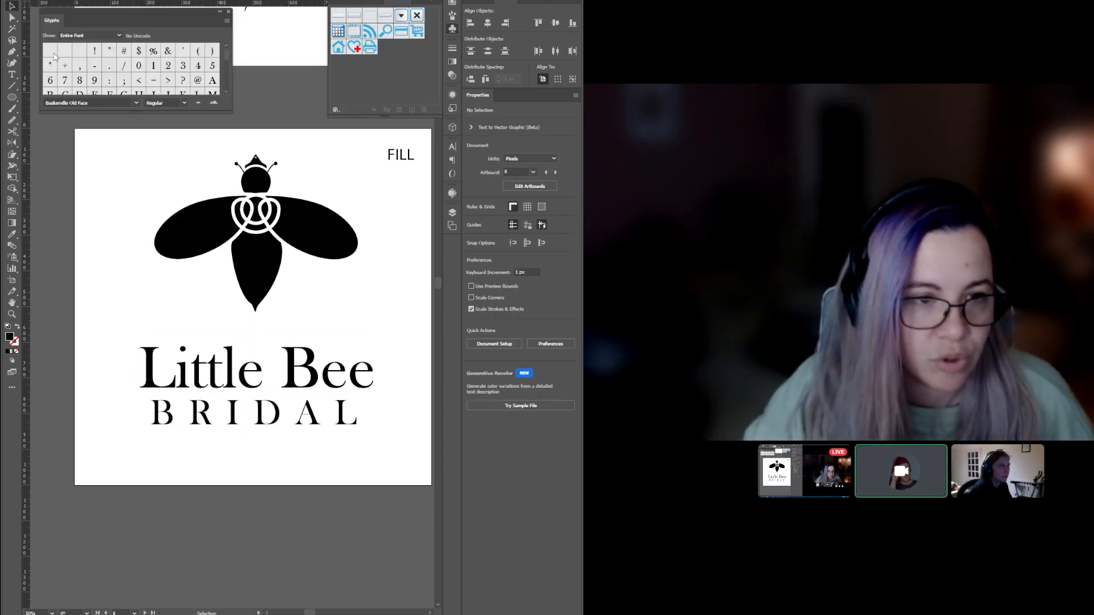
# - Insert the Baskerville Old Face bullet glyph before and after the word BRIDAL
pyautogui.scroll(-1, 370, 262)
pyautogui.moveTo(136, 115); pyautogui.dragTo(136, 408)
pyautogui.scroll(2, 174, 371)
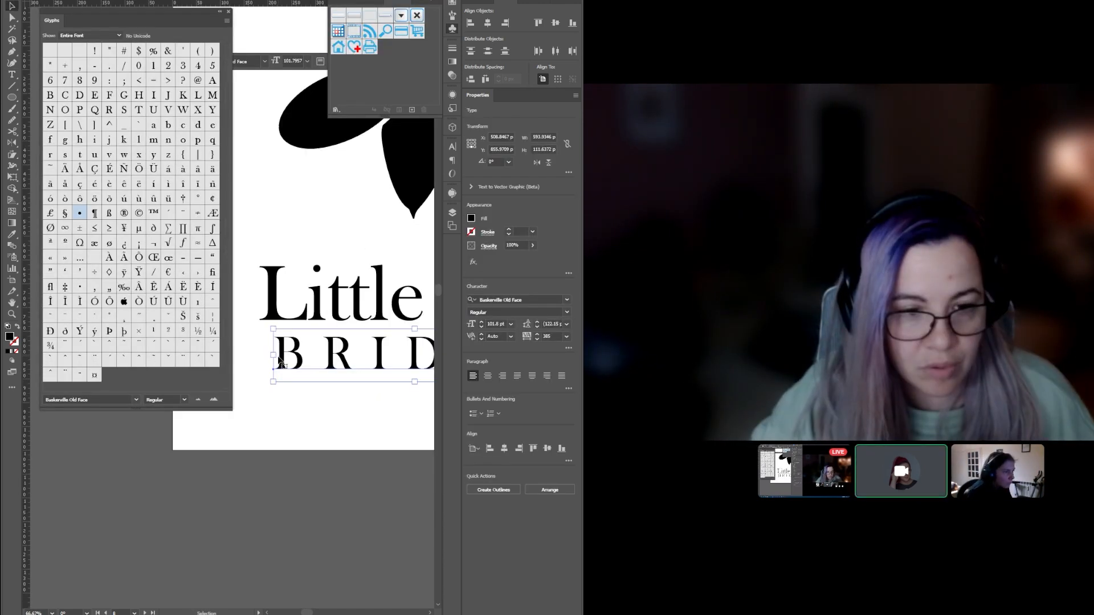
pyautogui.doubleClick(79, 217)
pyautogui.scroll(-3, 257, 328)
pyautogui.doubleClick(354, 340)
pyautogui.click(360, 340)
pyautogui.doubleClick(79, 217)
pyautogui.press('Escape')
pyautogui.click(220, 11)
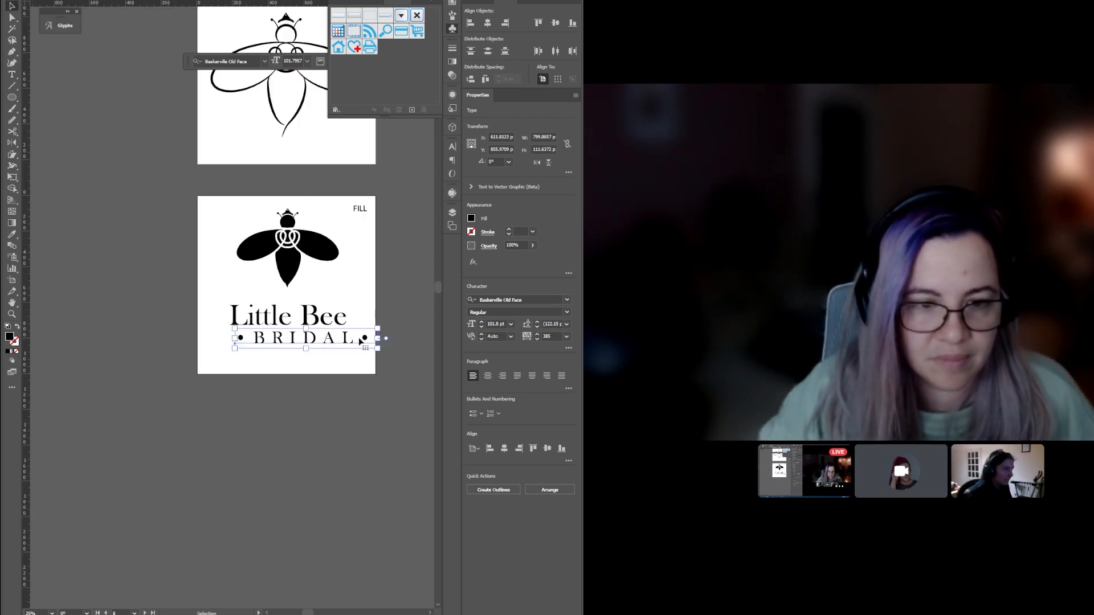
# - Centre the dotted BRIDAL line under Little Bee and tighten the word's letter tracking to 305
pyautogui.scroll(2, 274, 311)
pyautogui.scroll(-1, 343, 375)
pyautogui.moveTo(296, 369); pyautogui.dragTo(202, 367)
pyautogui.doubleClick(275, 369)
pyautogui.moveTo(343, 367)
pyautogui.mouseDown()
pyautogui.moveTo(179, 367)
pyautogui.moveTo(346, 367)
pyautogui.mouseUp()
pyautogui.press('Left')
pyautogui.hotkey('ctrl', 'shift', 'Left')
pyautogui.hotkey('shift', 'Right')
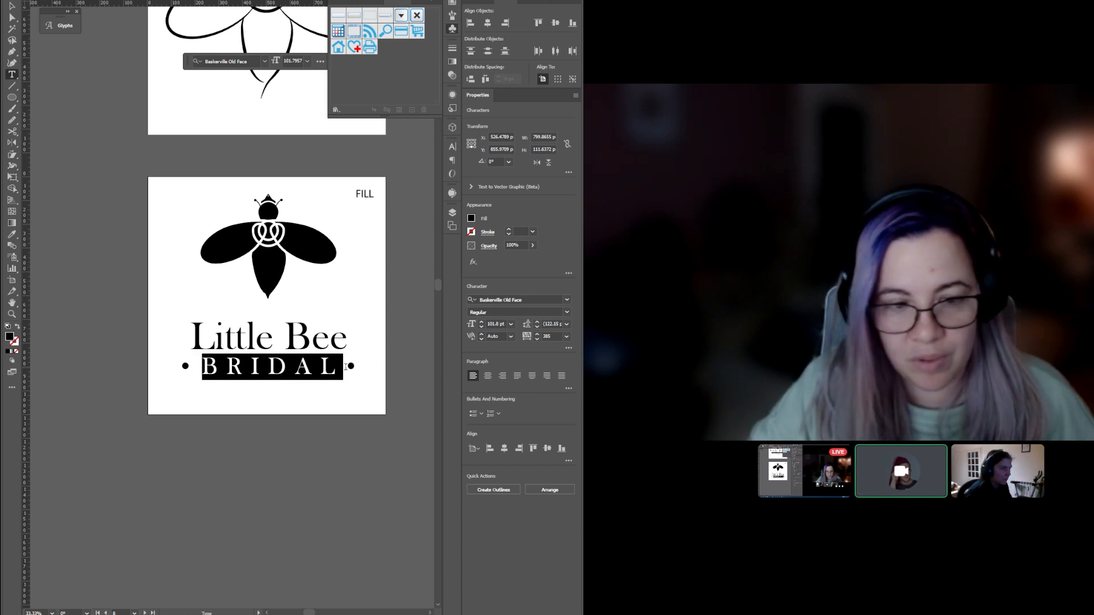
pyautogui.hotkey('alt', 'Left')
pyautogui.hotkey('alt', 'Left')
pyautogui.hotkey('alt', 'Left')
pyautogui.hotkey('alt', 'Left')
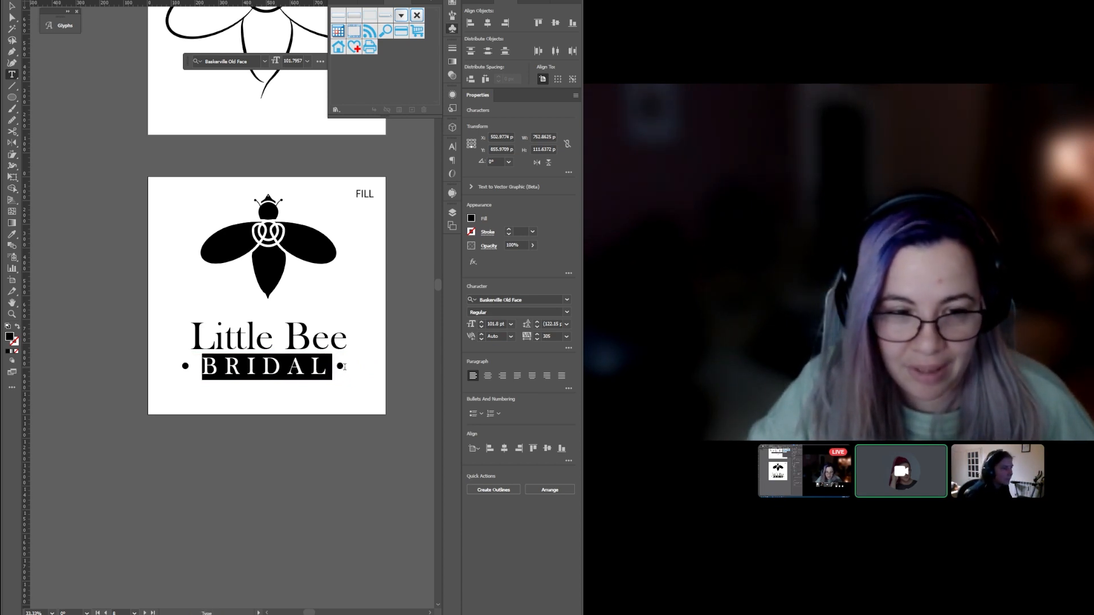
# - Tighten the tracking of the letter D in BRIDAL to 65 so the A sits closer
pyautogui.click(280, 364)
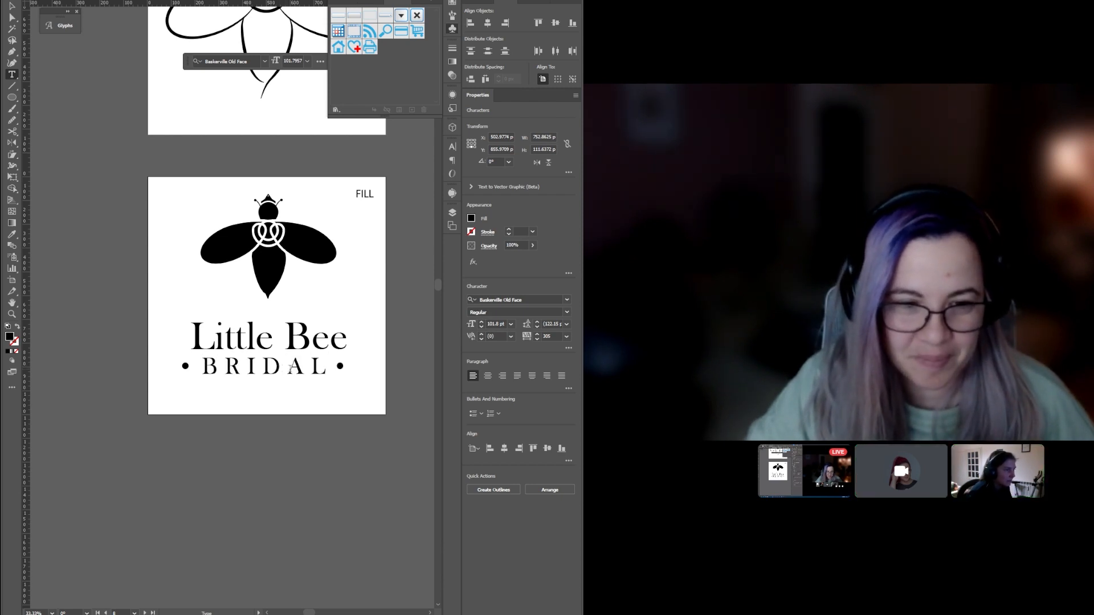
pyautogui.hotkey('shift', 'Left')
pyautogui.hotkey('alt', 'Left')
pyautogui.hotkey('alt', 'Left')
pyautogui.hotkey('alt', 'Left')
pyautogui.hotkey('alt', 'Left')
pyautogui.hotkey('alt', 'Left')
pyautogui.hotkey('alt', 'Left')
pyautogui.hotkey('alt', 'Left')
pyautogui.hotkey('alt', 'Left')
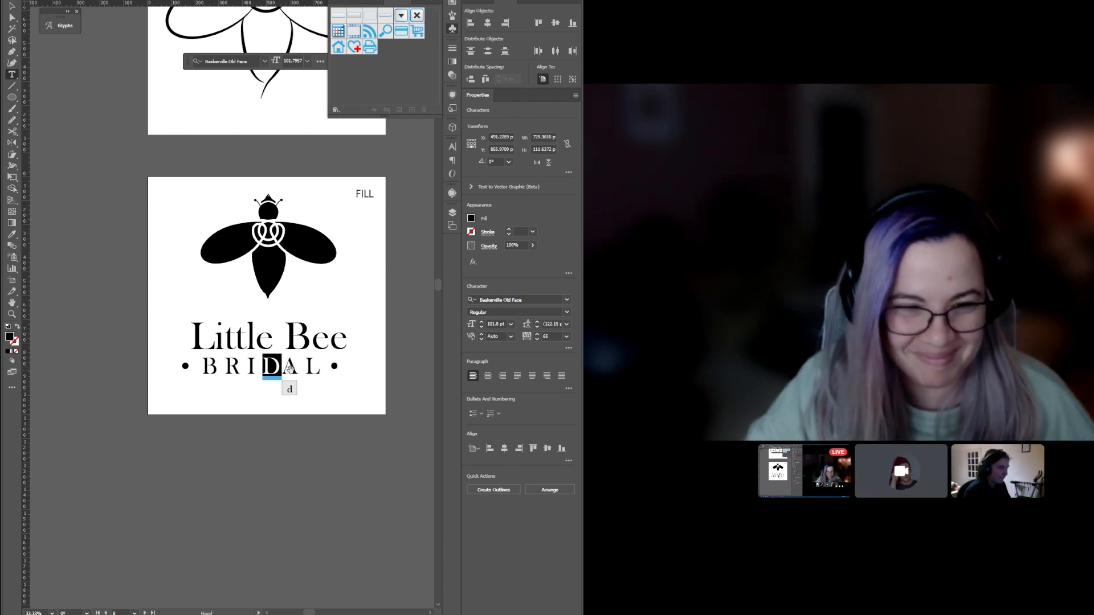
# - Centre the dotted BRIDAL line horizontally on the artboard and tighten the tracking of the entire line
pyautogui.click(487, 23)
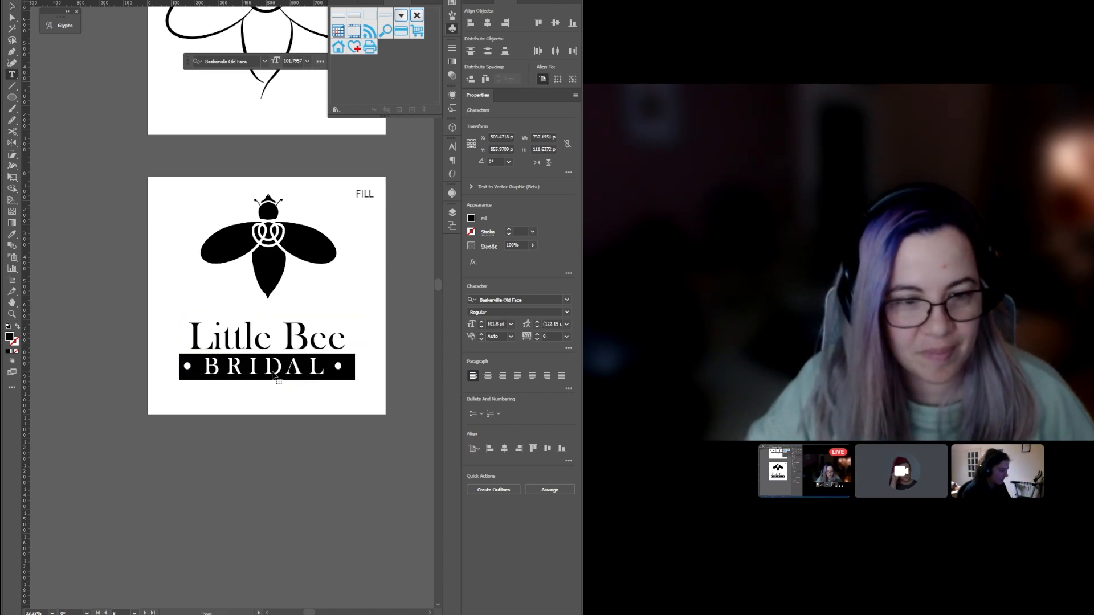
pyautogui.hotkey('alt', 'Left')
pyautogui.hotkey('alt', 'Left')
pyautogui.hotkey('alt', 'Left')
pyautogui.hotkey('alt', 'Left')
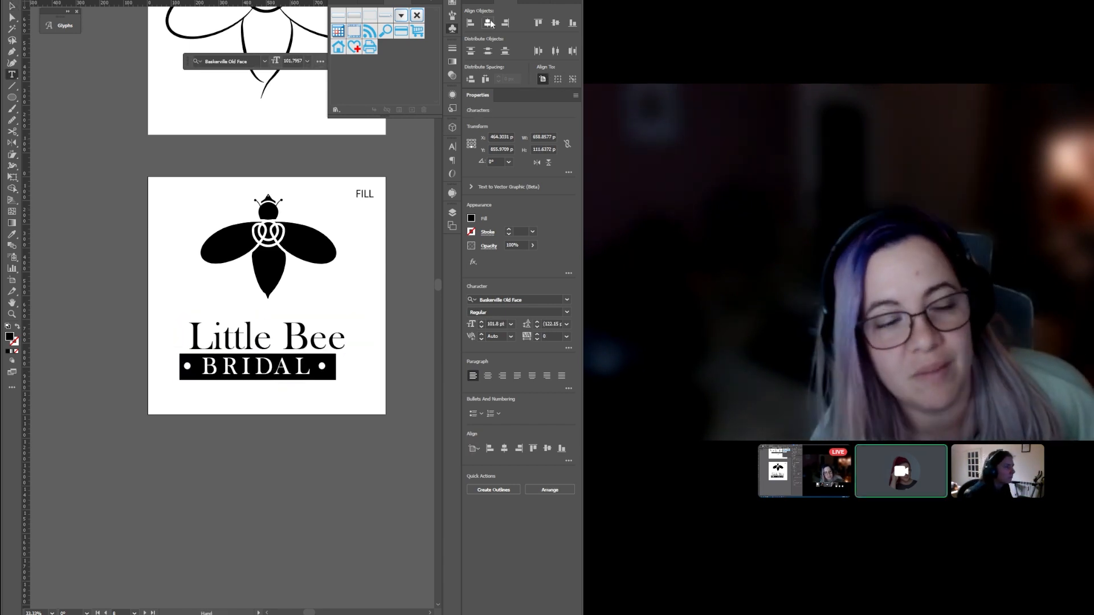
# - Loosen the spacing of the D in BRIDAL slightly to even out the gaps between letters
pyautogui.click(275, 369)
pyautogui.hotkey('shift', 'Left')
pyautogui.hotkey('alt', 'Right')
pyautogui.hotkey('alt', 'Right')
pyautogui.hotkey('alt', 'Right')
pyautogui.hotkey('alt', 'Right')
pyautogui.click(300, 452)
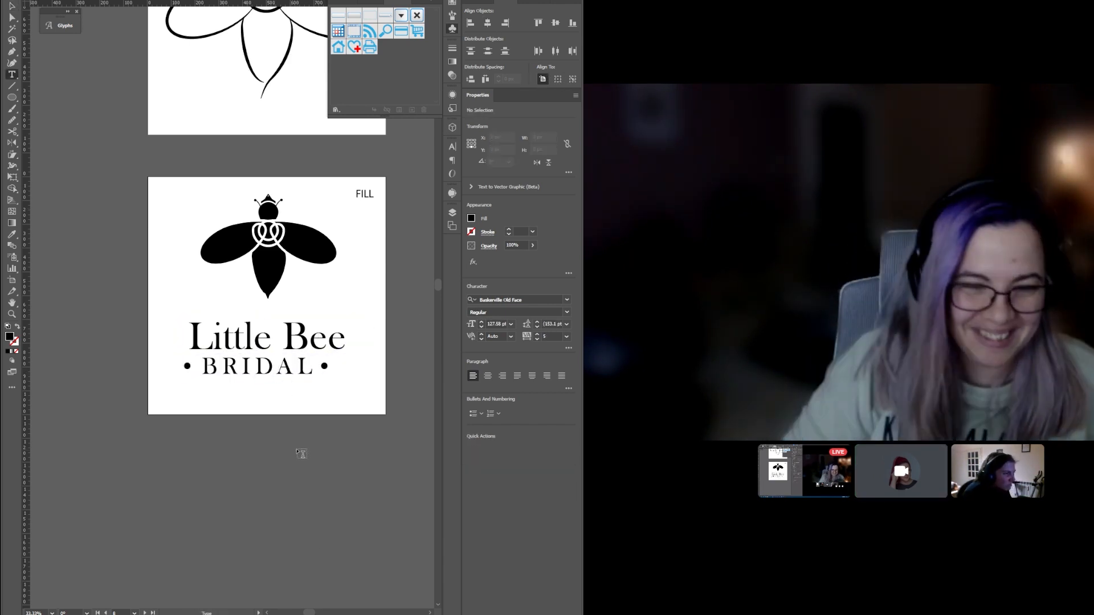
# - Centre the Little Bee and BRIDAL text lines horizontally on the artboard beneath the filled bee
pyautogui.press('v')
pyautogui.moveTo(300, 452); pyautogui.dragTo(251, 342)
pyautogui.click(488, 22)
pyautogui.hotkey('shift', 'Right')
pyautogui.hotkey('shift', 'Right')
pyautogui.hotkey('shift', 'Right')
pyautogui.hotkey('shift', 'Right')
pyautogui.click(543, 79)
pyautogui.click(488, 23)
pyautogui.click(308, 452)
# - Widen the tracking of the whole BRIDAL line, including both dots, to match the width of Little Bee
pyautogui.doubleClick(300, 370)
pyautogui.hotkey('ctrl', 'a')
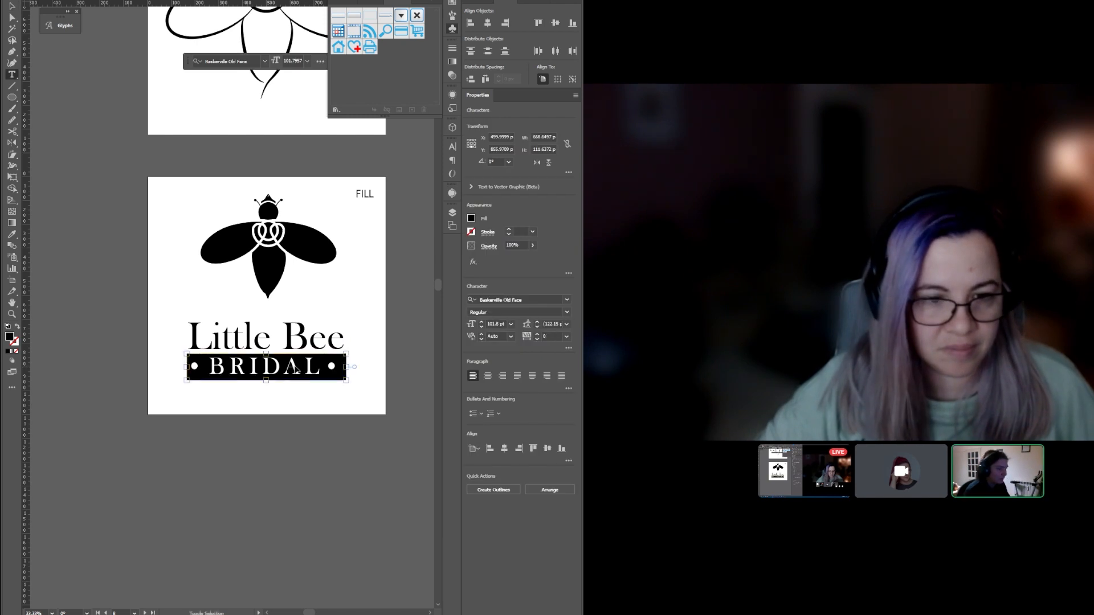
pyautogui.hotkey('alt', 'Right')
pyautogui.hotkey('alt', 'Right')
pyautogui.hotkey('alt', 'Right')
pyautogui.keyDown('ctrl'); pyautogui.click(290, 514); pyautogui.keyUp('ctrl')
# - Delete the FILL label from the artboard with the filled bee
pyautogui.press('v')
pyautogui.click(365, 194)
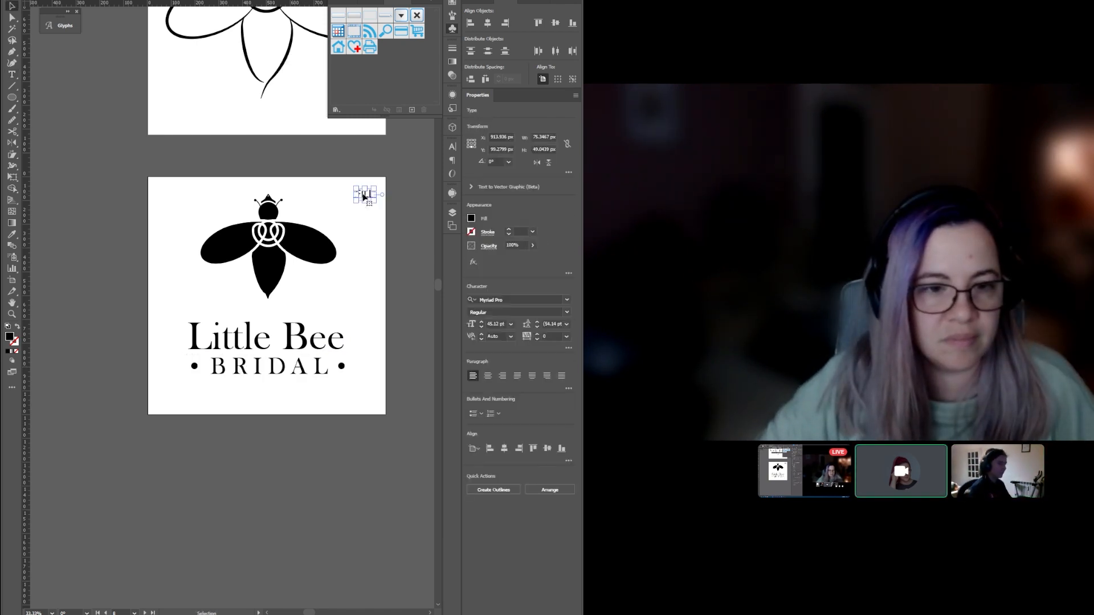
pyautogui.press('Delete')
pyautogui.keyDown('alt'); pyautogui.scroll(-1, 385, 370); pyautogui.keyUp('alt')
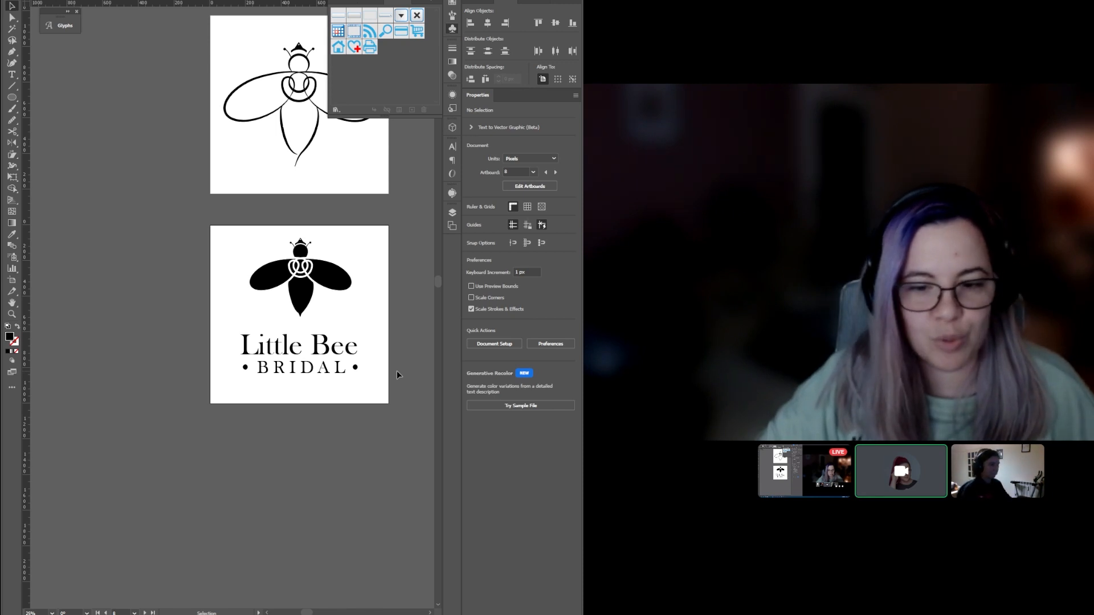
pyautogui.click(307, 371)
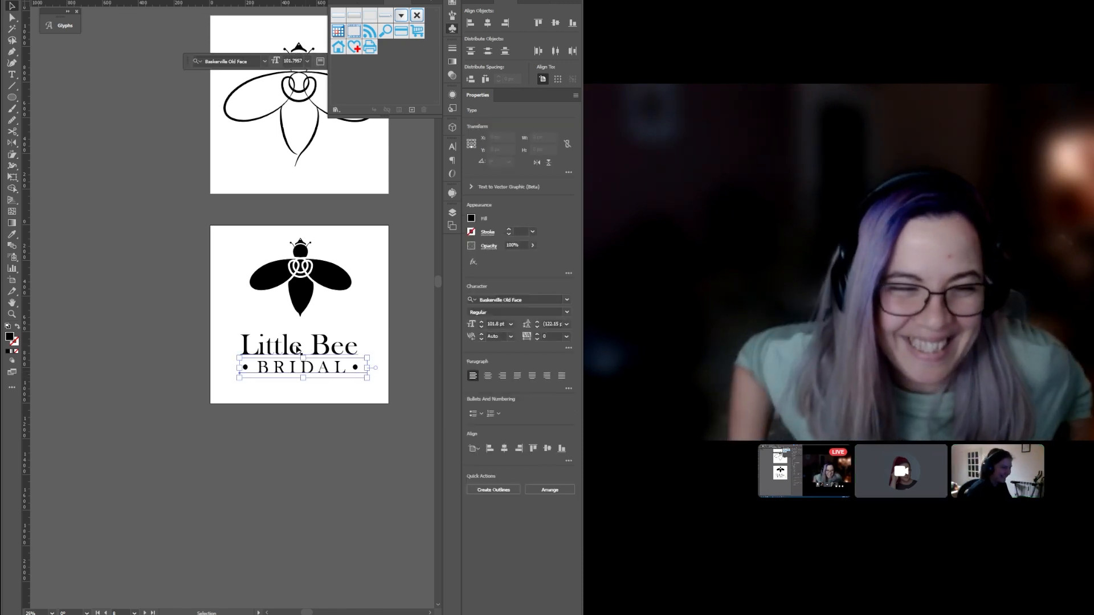
pyautogui.click(317, 421)
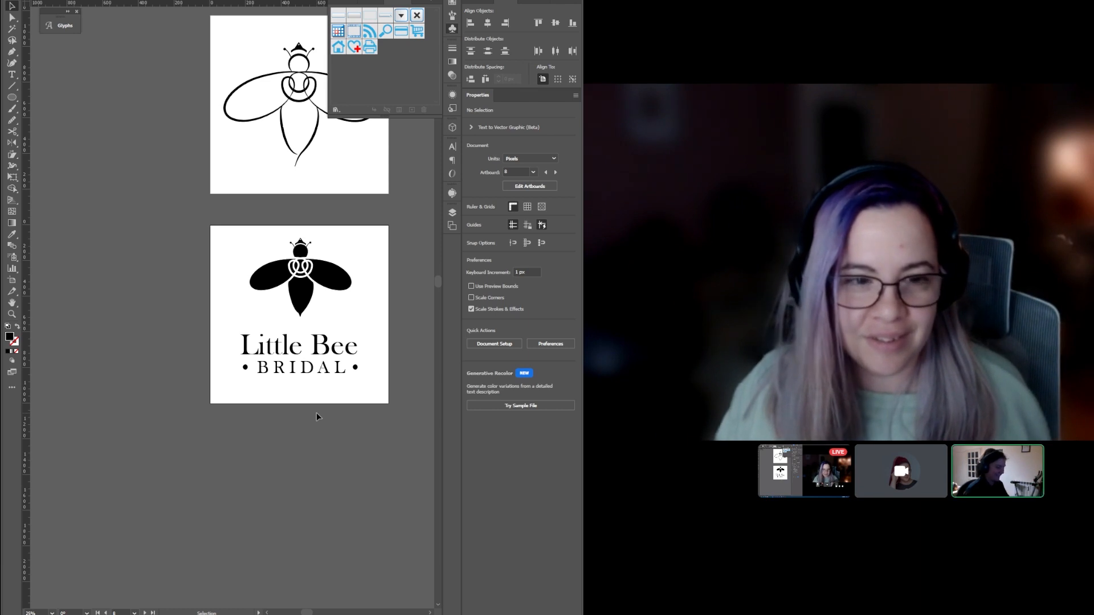
# - Remove the small white circle from the filled bee's crown inside its nested group
pyautogui.scroll(2, 295, 237)
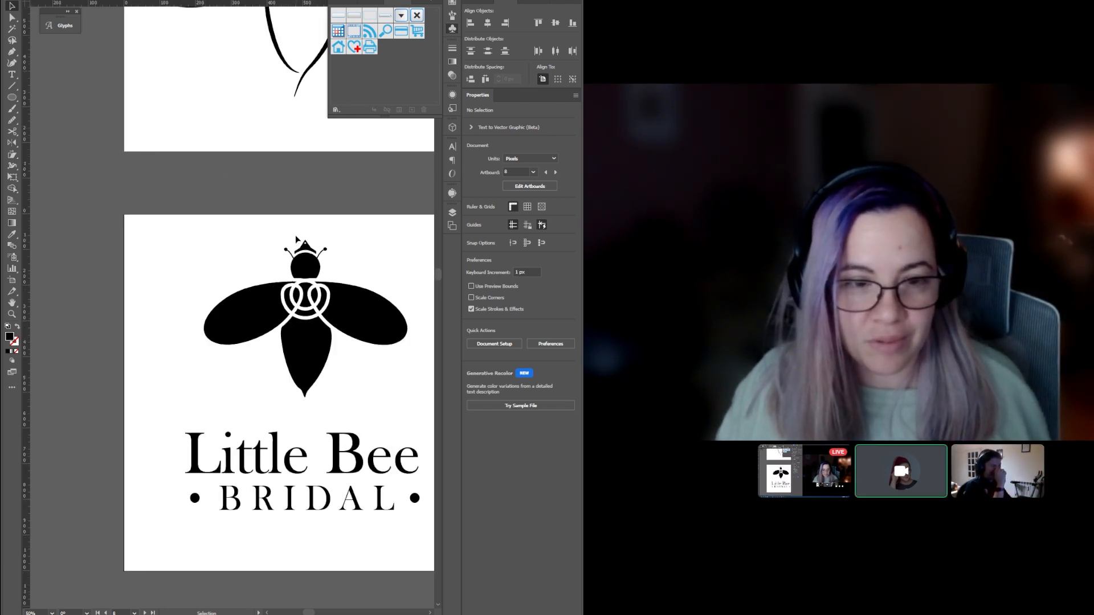
pyautogui.scroll(2, 304, 242)
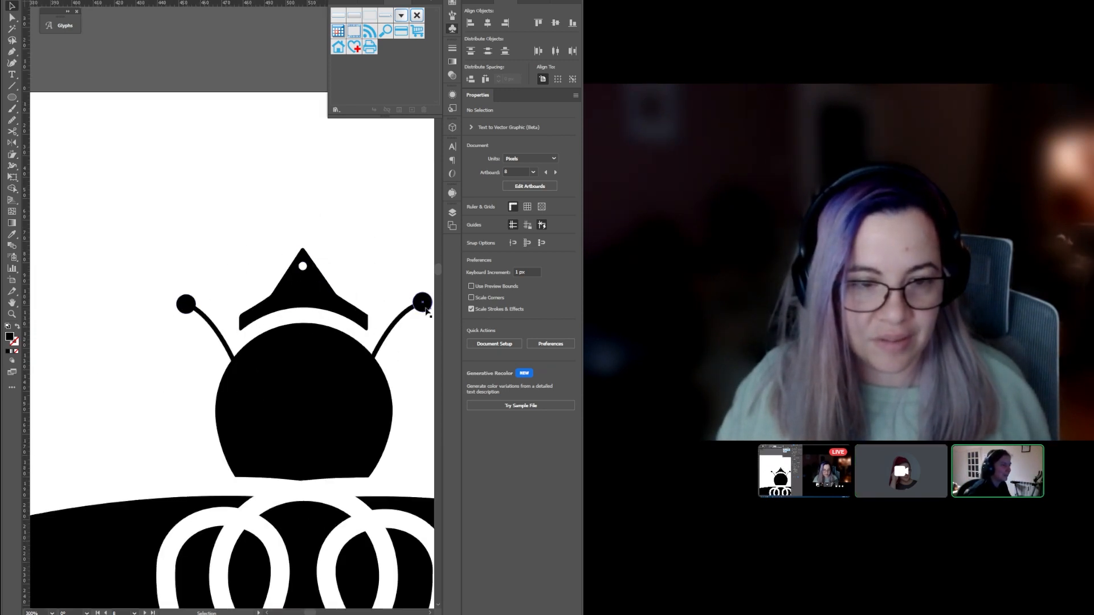
pyautogui.hscroll(2, 394, 294)
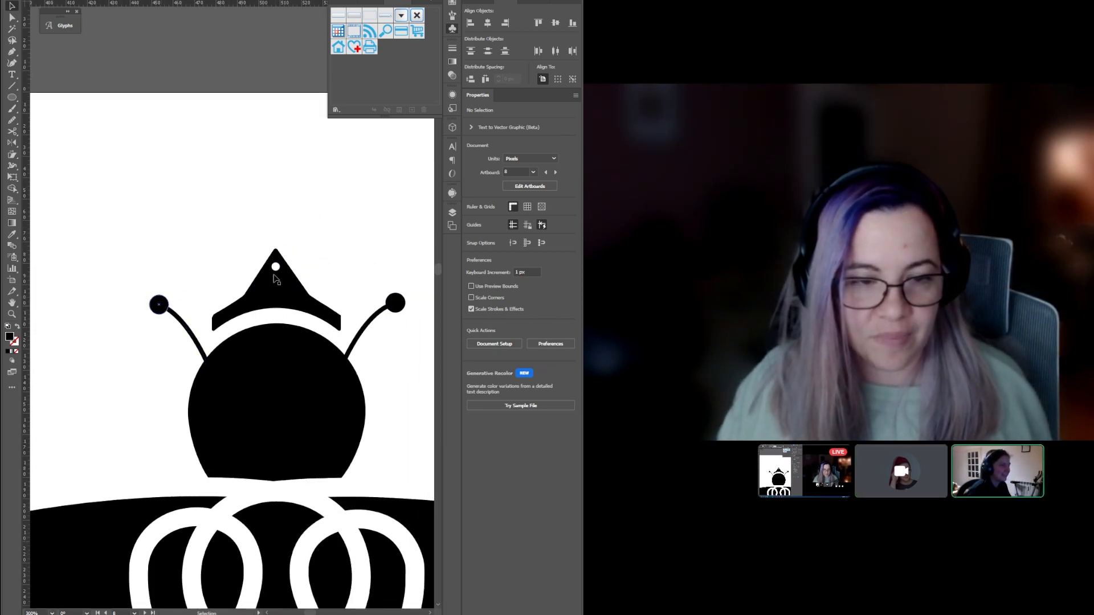
pyautogui.click(276, 268)
pyautogui.doubleClick(276, 268)
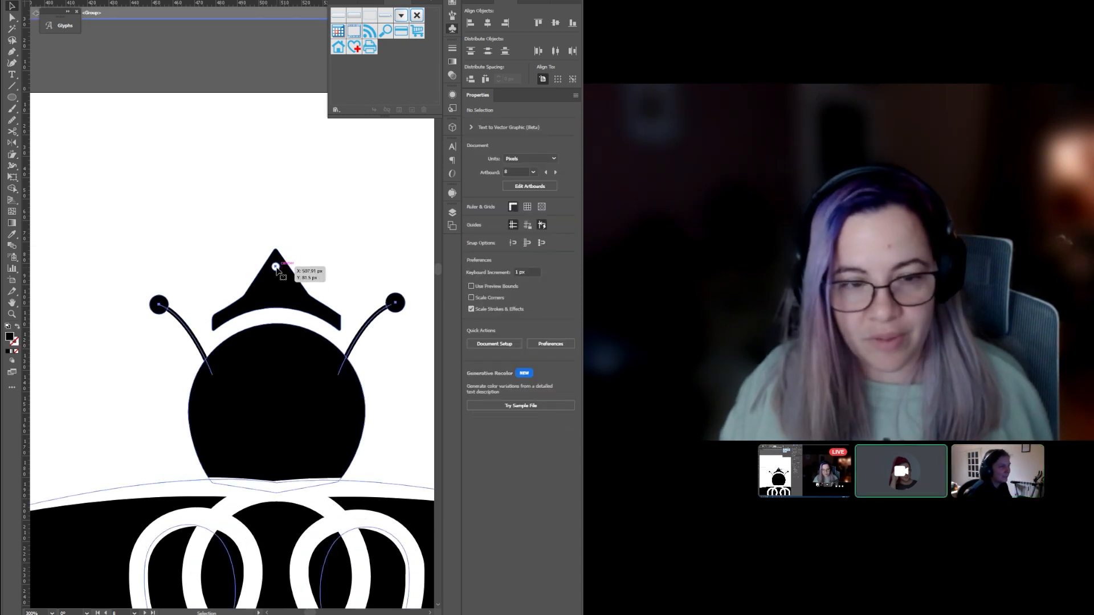
pyautogui.click(276, 268)
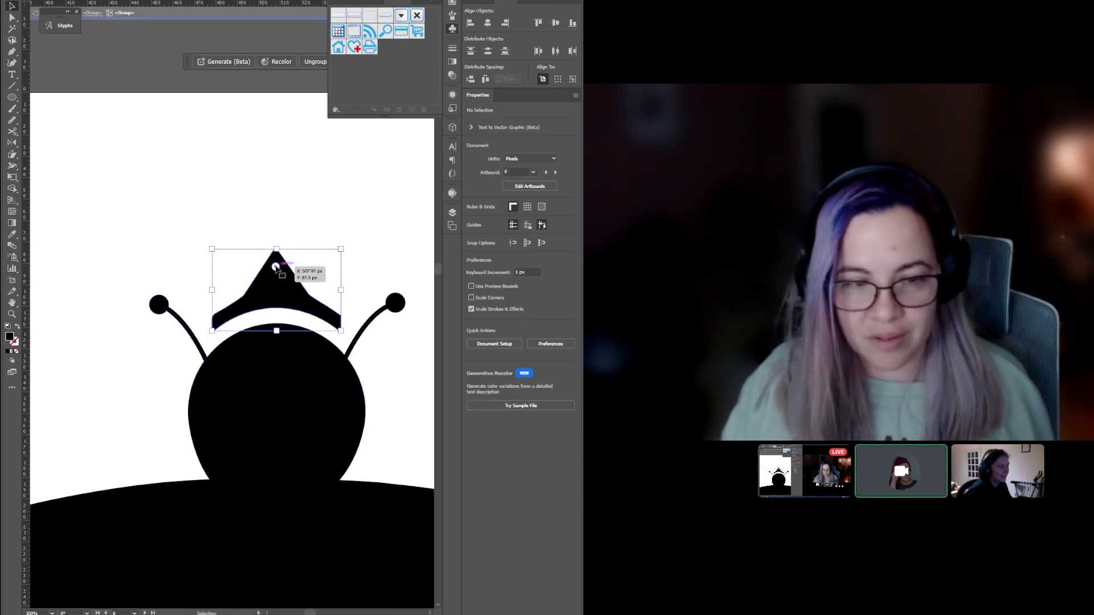
pyautogui.doubleClick(278, 271)
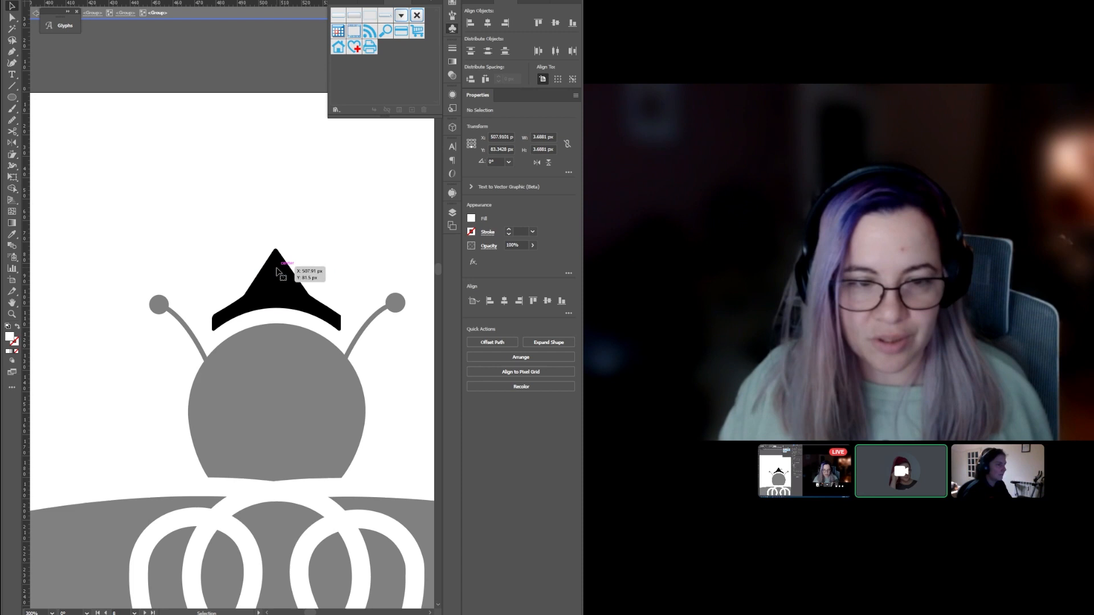
pyautogui.doubleClick(316, 255)
pyautogui.scroll(-6, 318, 252)
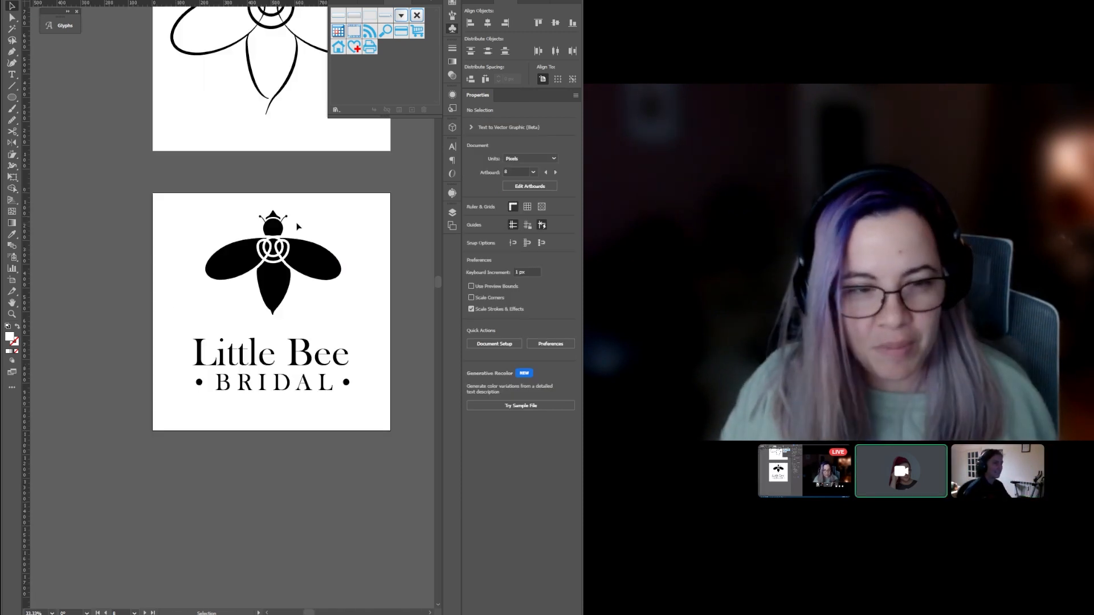
# - Reshape the crown's sides into smooth concave curves by deleting the bend anchors and extending the curve handles
pyautogui.scroll(1, 297, 220)
pyautogui.scroll(1, 299, 240)
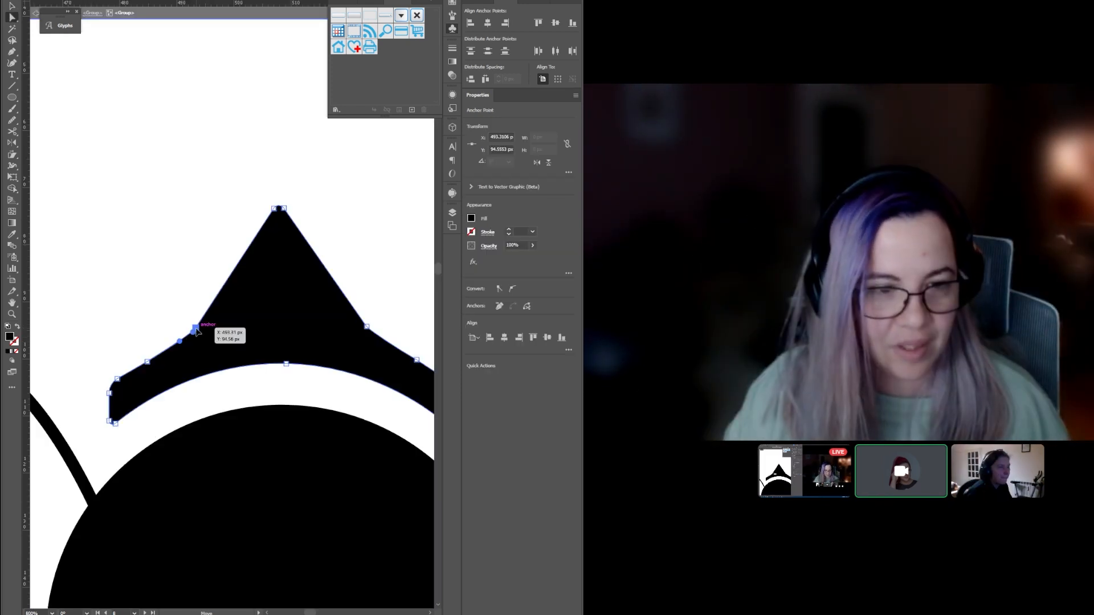
pyautogui.moveTo(196, 330); pyautogui.dragTo(190, 325)
pyautogui.click(228, 313)
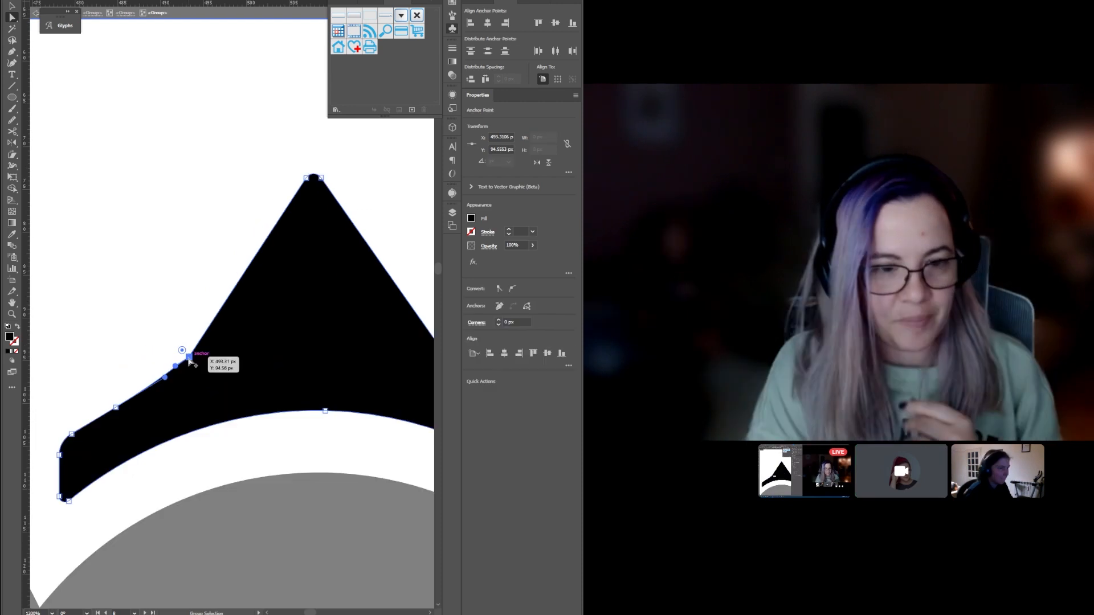
pyautogui.press('Delete')
pyautogui.moveTo(189, 360); pyautogui.dragTo(253, 336)
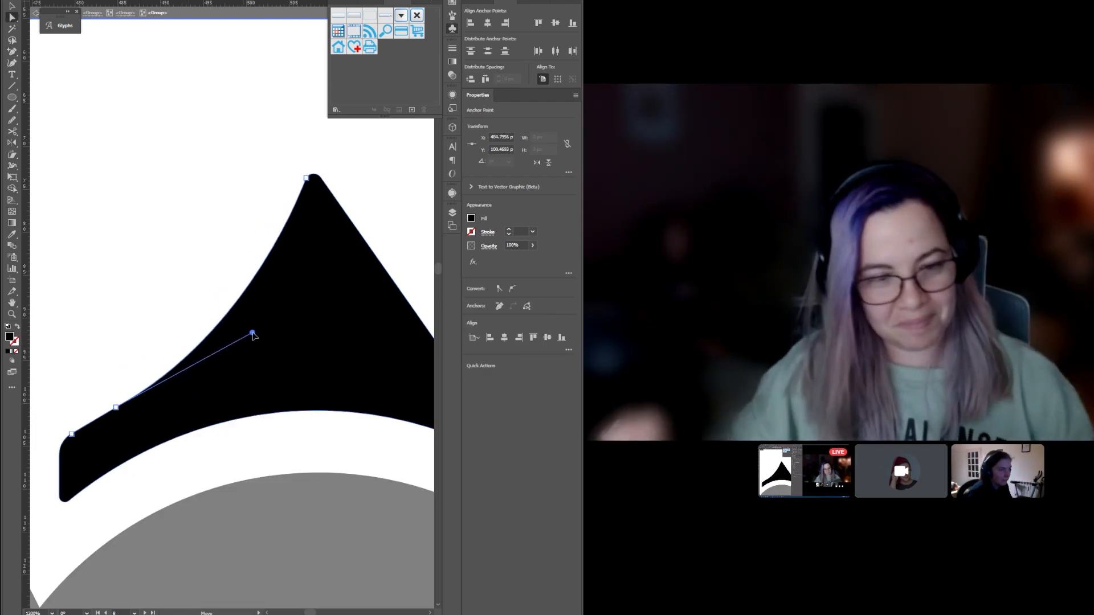
pyautogui.hotkey('ctrl', '-')
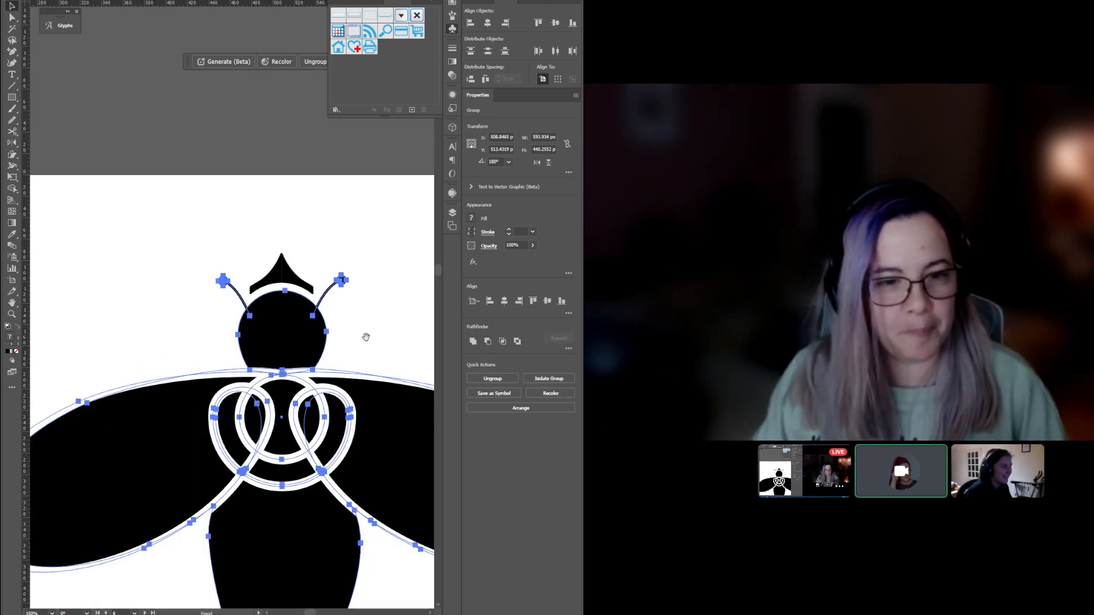
# - Examine the filled bee with its reshaped crown and the balance of the two text lines beneath it
pyautogui.moveTo(366, 336); pyautogui.dragTo(350, 280)
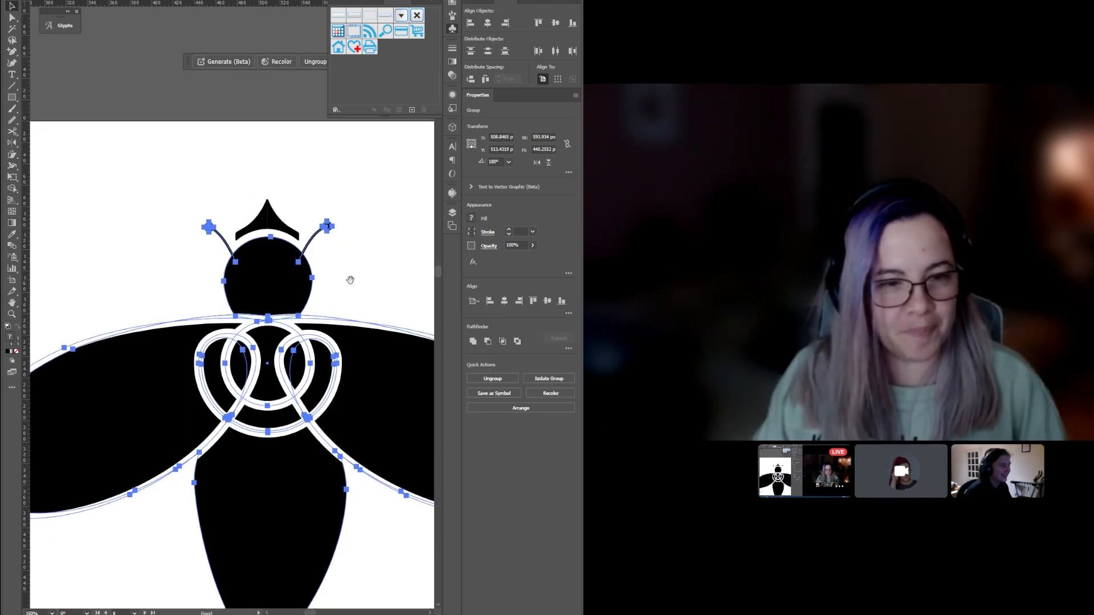
pyautogui.click(334, 233)
pyautogui.scroll(-2, 301, 181)
pyautogui.scroll(-3, 300, 181)
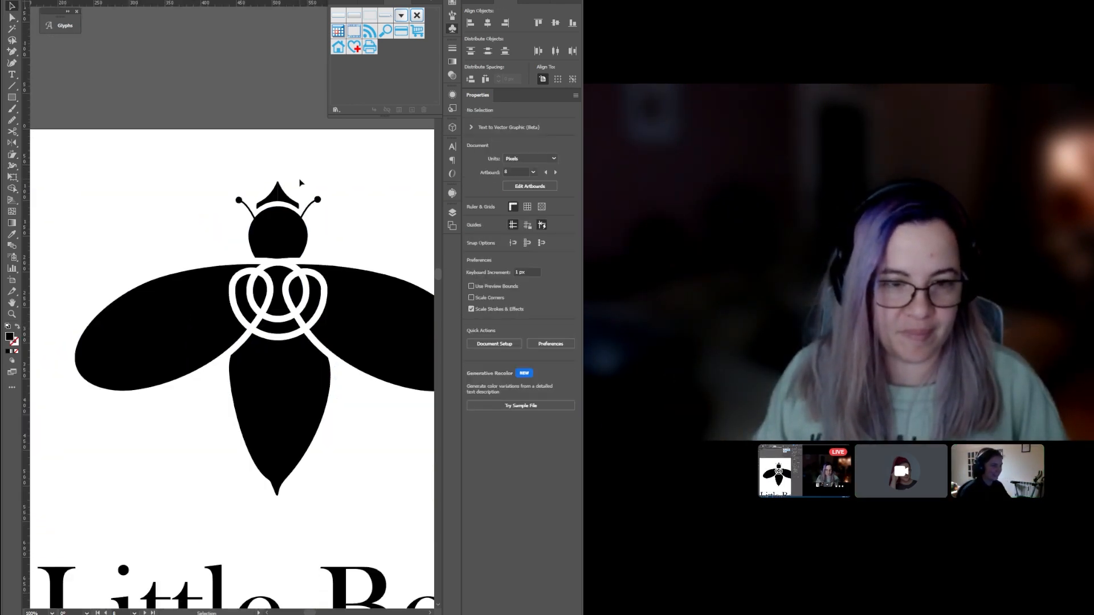
pyautogui.moveTo(315, 200); pyautogui.dragTo(294, 233)
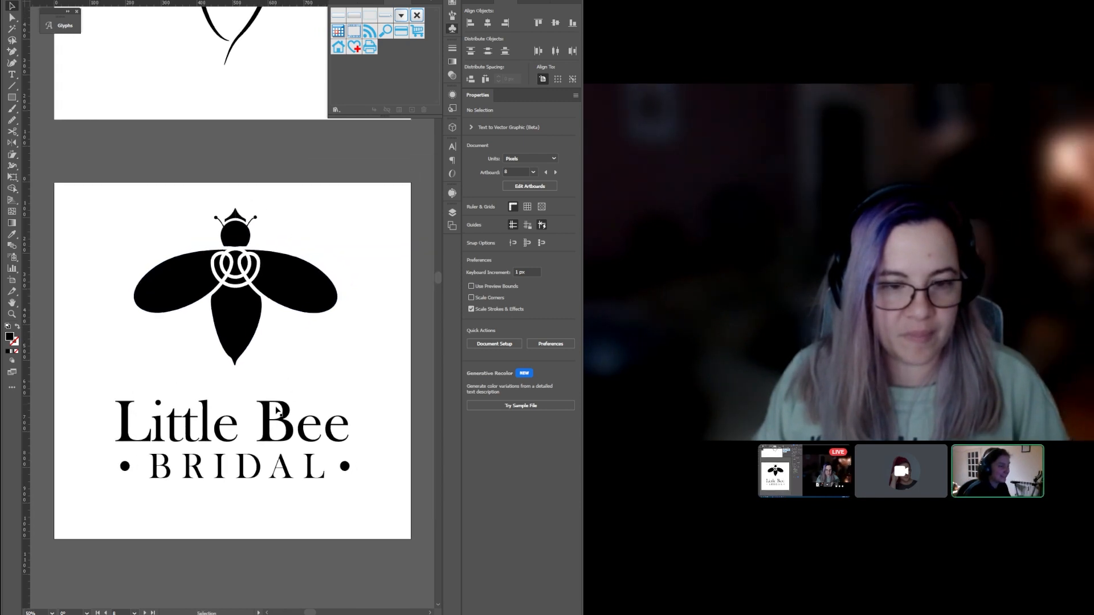
pyautogui.click(230, 429)
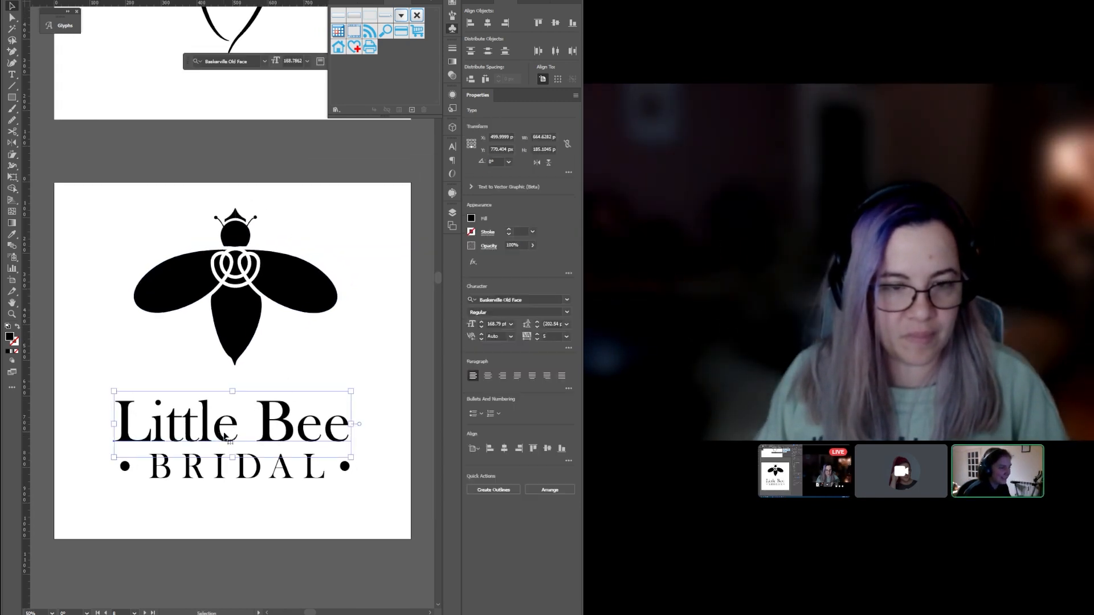
pyautogui.click(220, 472)
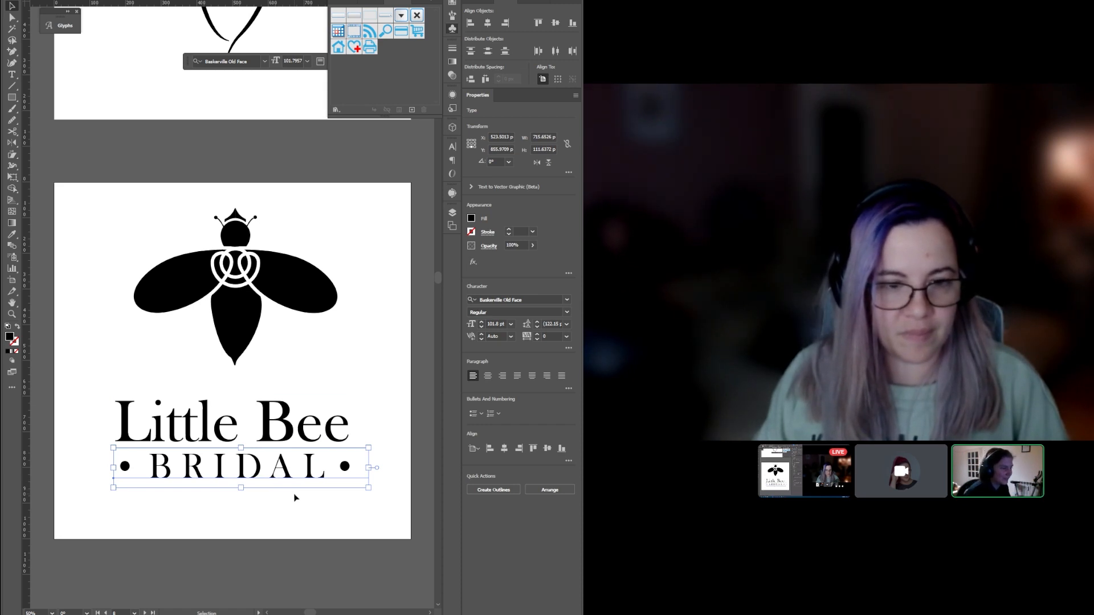
pyautogui.click(166, 563)
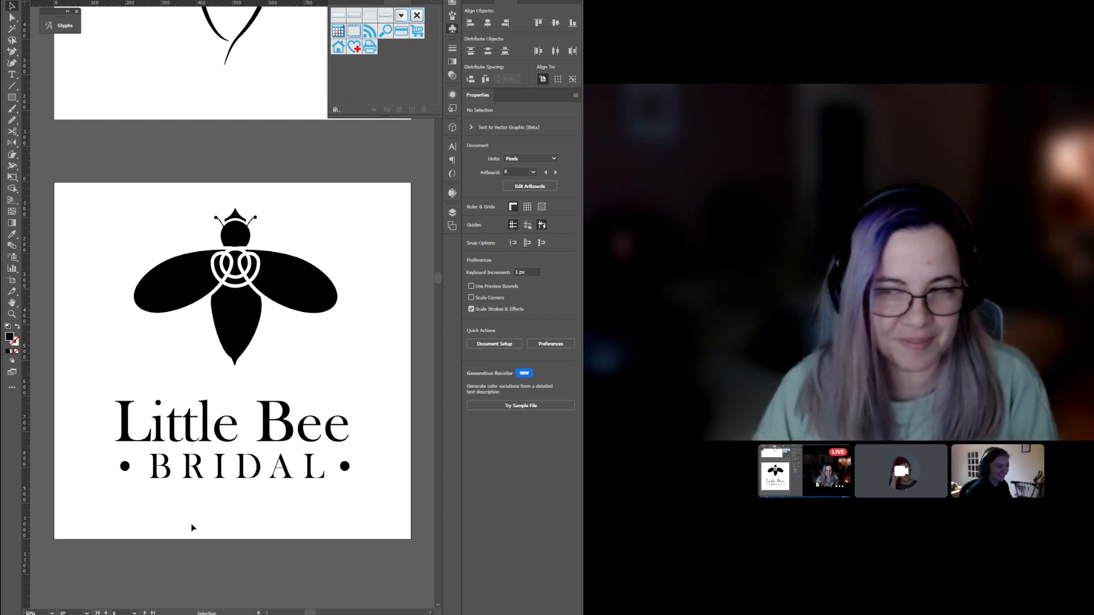
pyautogui.scroll(1, 147, 497)
pyautogui.scroll(-1, 147, 494)
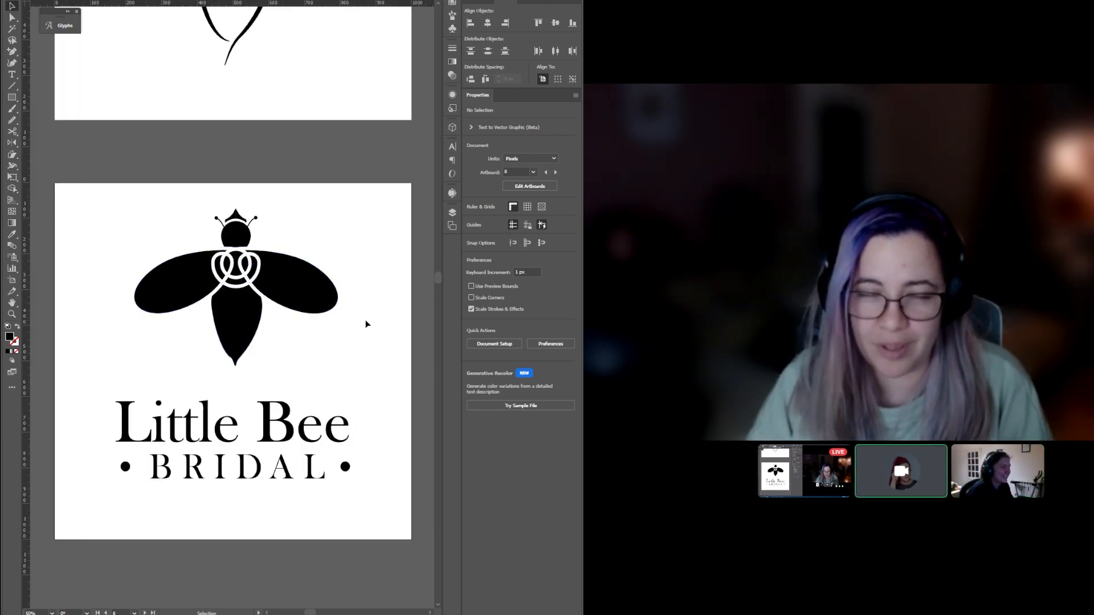
# - Compare the script Bridal concepts, the circular wreath designs and the leaf-framed version, and the overall spread of logo artboards
pyautogui.scroll(-1, 366, 321)
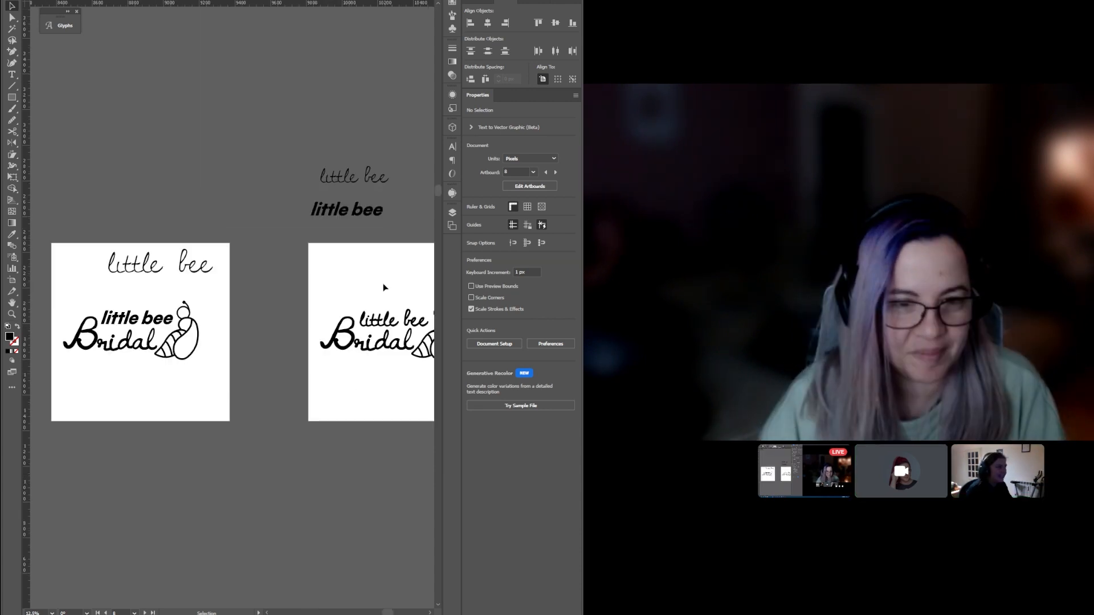
pyautogui.scroll(5, 401, 300)
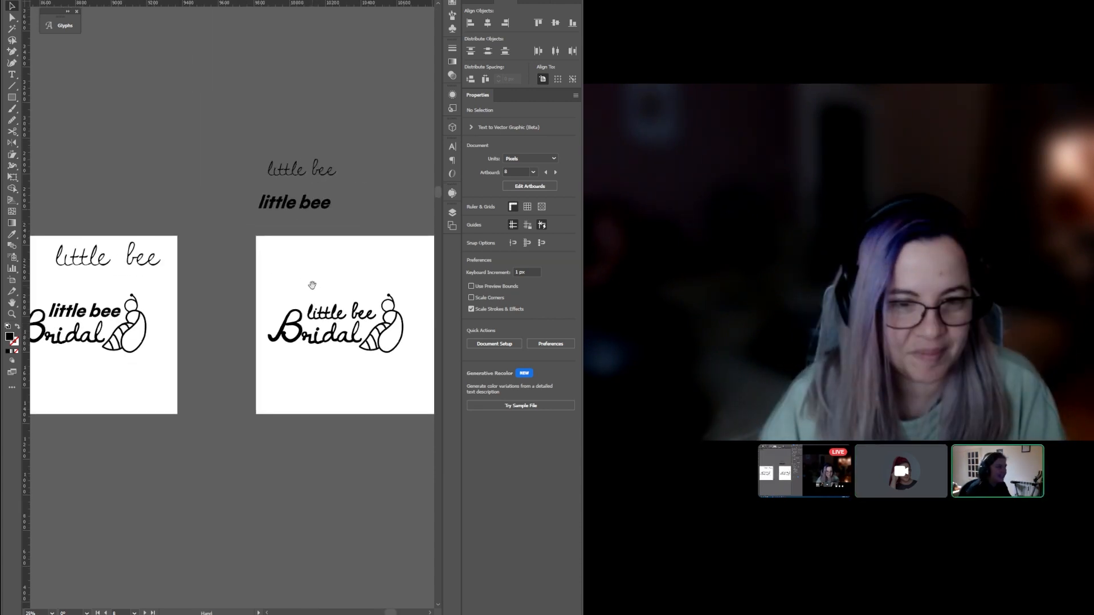
pyautogui.moveTo(333, 280); pyautogui.dragTo(276, 262)
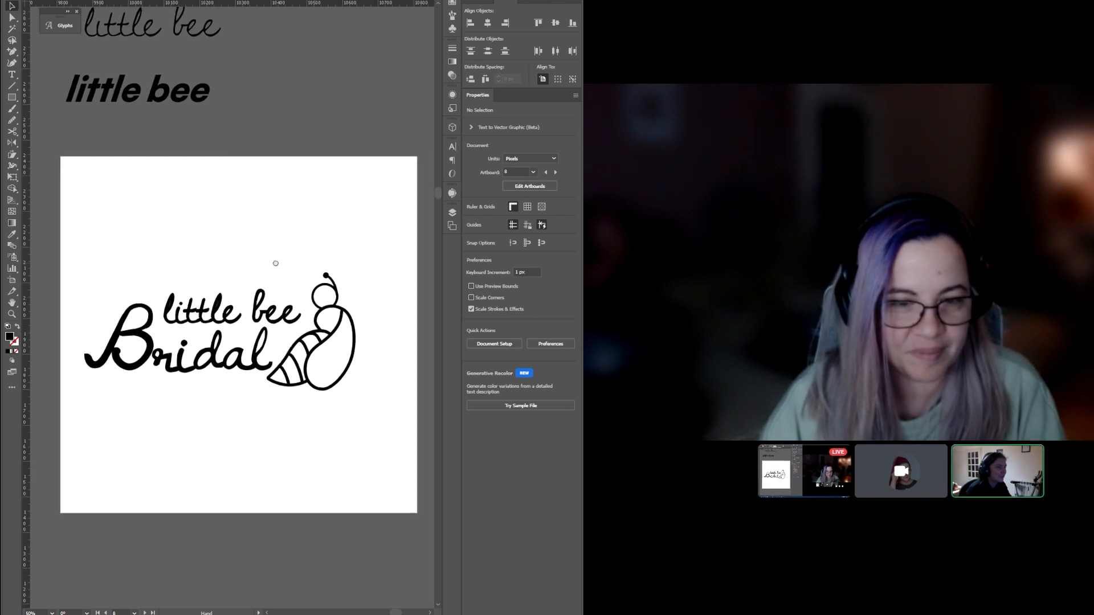
pyautogui.scroll(-3, 218, 324)
pyautogui.moveTo(102, 354)
pyautogui.mouseDown()
pyautogui.moveTo(349, 412)
pyautogui.moveTo(406, 415)
pyautogui.mouseUp()
pyautogui.moveTo(162, 433)
pyautogui.mouseDown()
pyautogui.moveTo(234, 415)
pyautogui.moveTo(353, 423)
pyautogui.mouseUp()
pyautogui.scroll(2, 190, 360)
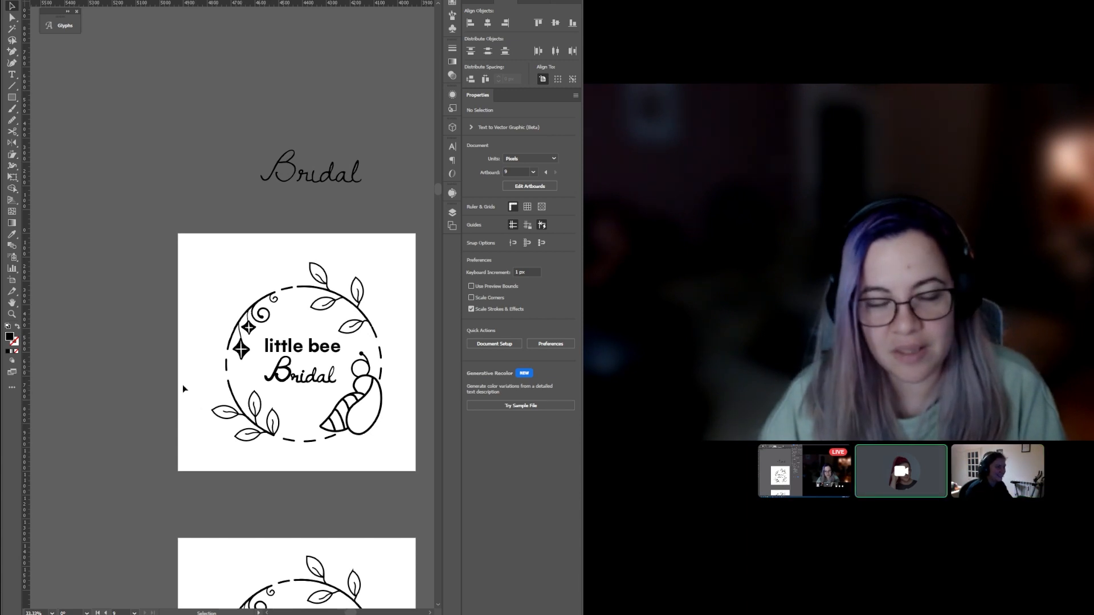
pyautogui.scroll(-2, 182, 384)
pyautogui.moveTo(330, 462); pyautogui.dragTo(137, 466)
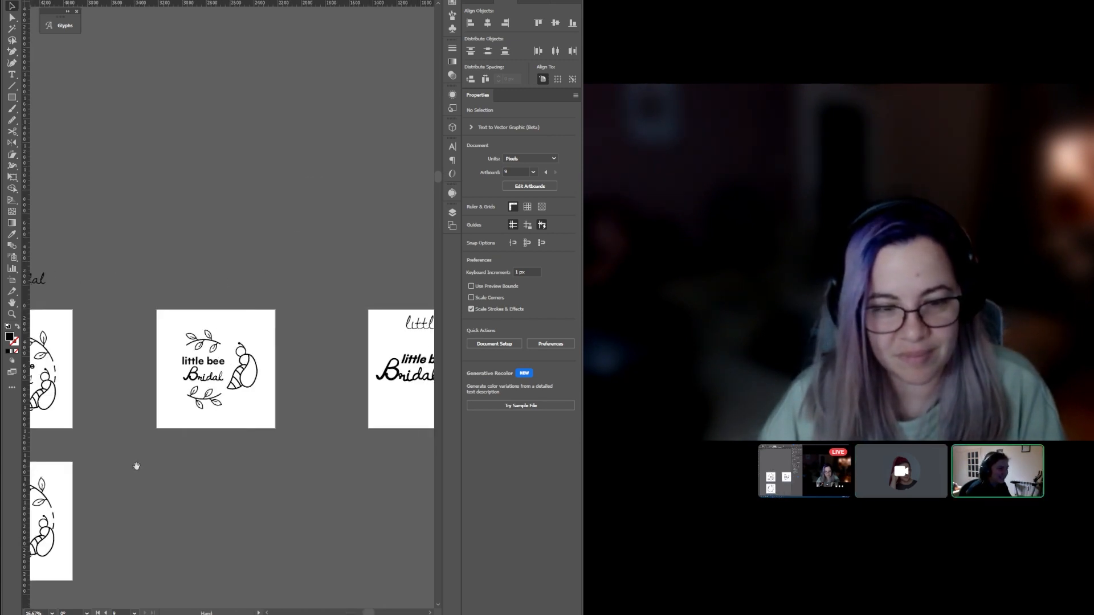
pyautogui.scroll(-4, 262, 331)
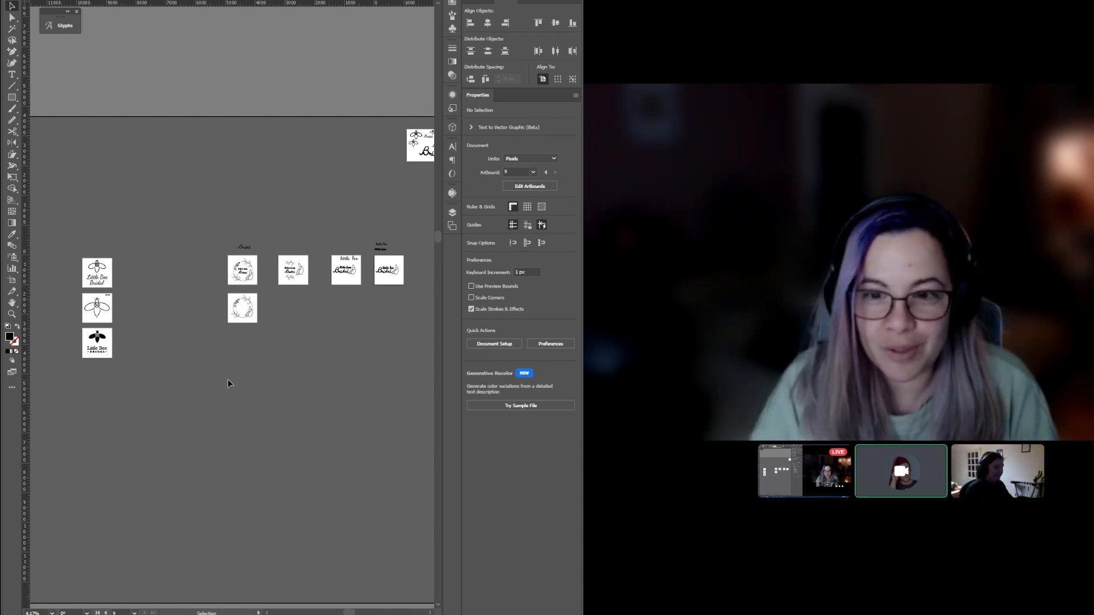
pyautogui.moveTo(293, 328); pyautogui.dragTo(314, 331)
pyautogui.moveTo(308, 381); pyautogui.dragTo(288, 323)
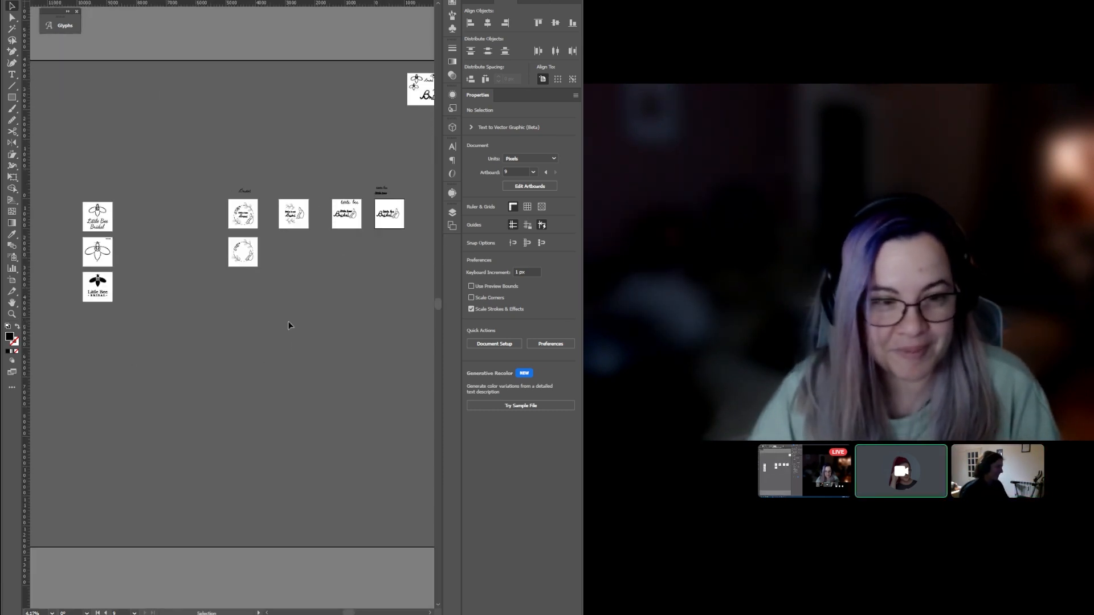